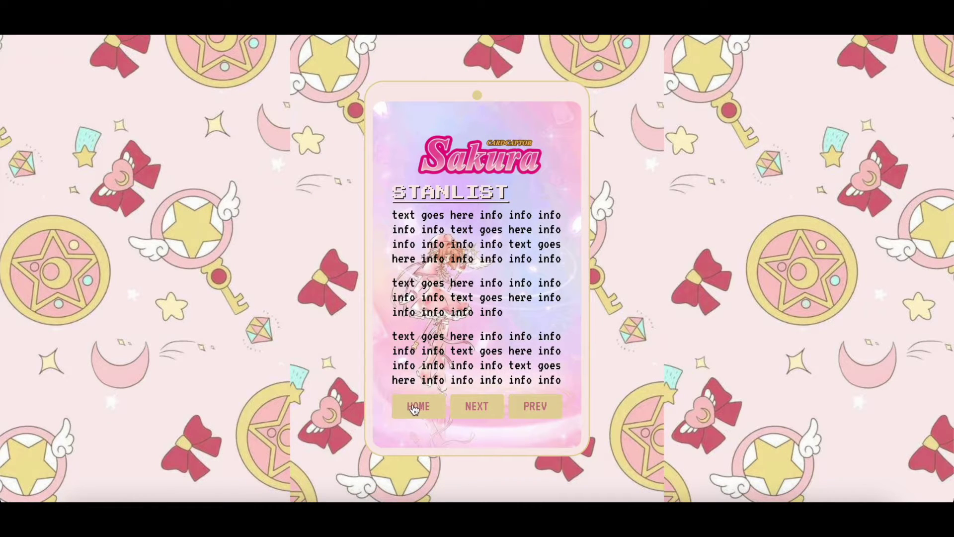
# Step: Preview the finished site by visiting the home menu, the easy-read section and the lock screen
pyautogui.click(414, 409)
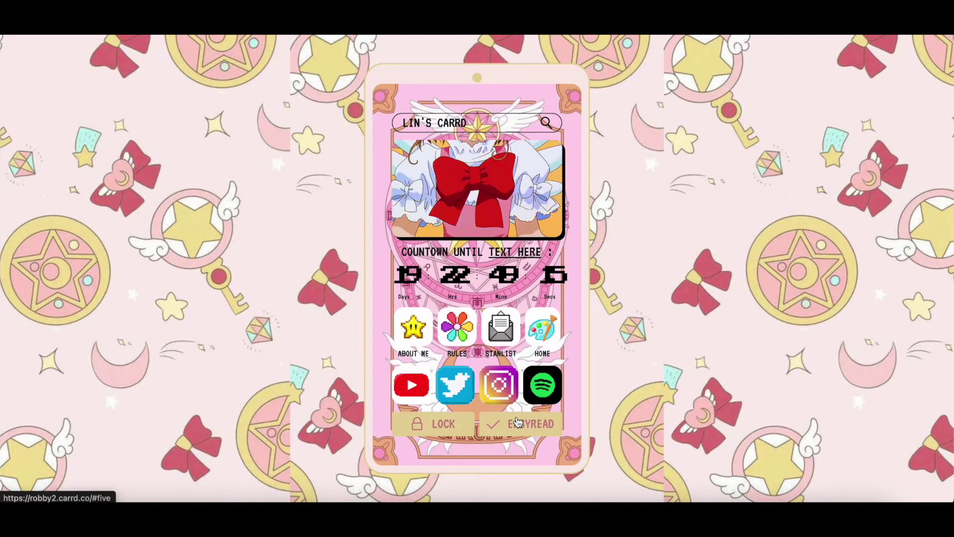
pyautogui.click(517, 424)
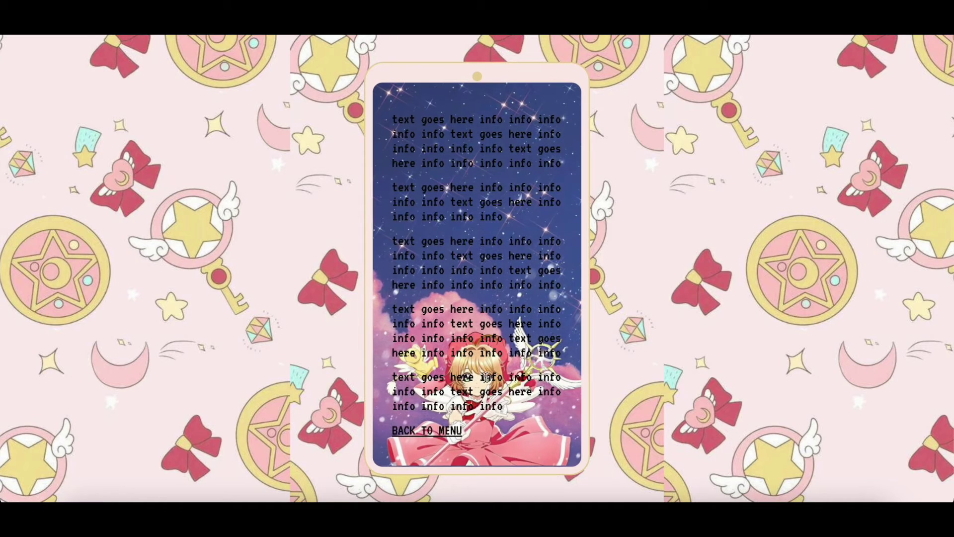
pyautogui.click(454, 431)
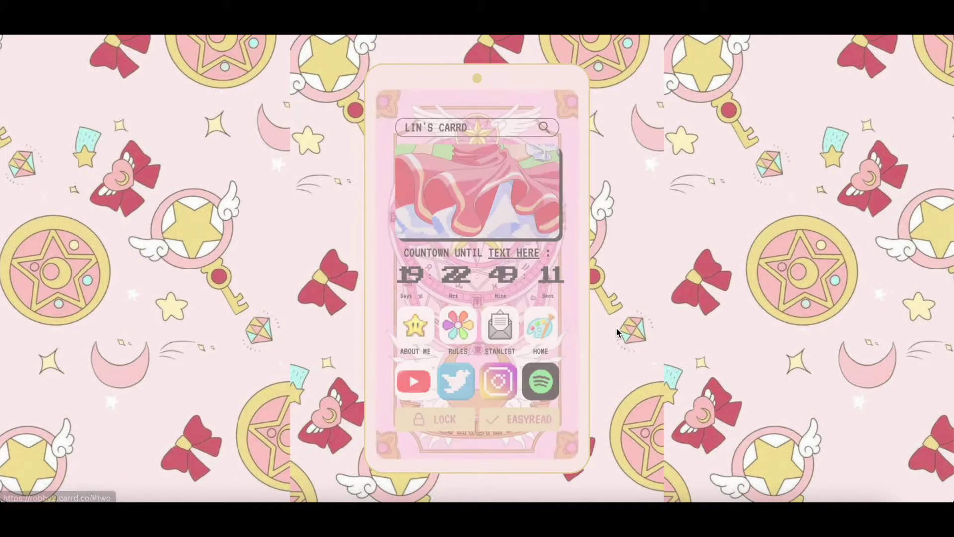
pyautogui.click(456, 418)
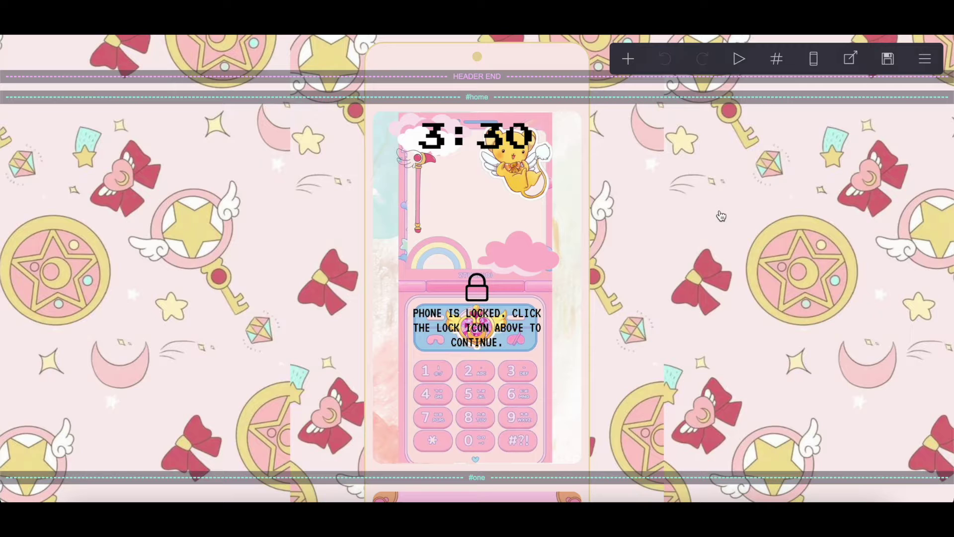
# Step: Review the finished site's sections in the editor, and the element settings and images listed in the Google Docs document
pyautogui.scroll(-15, 720, 216)
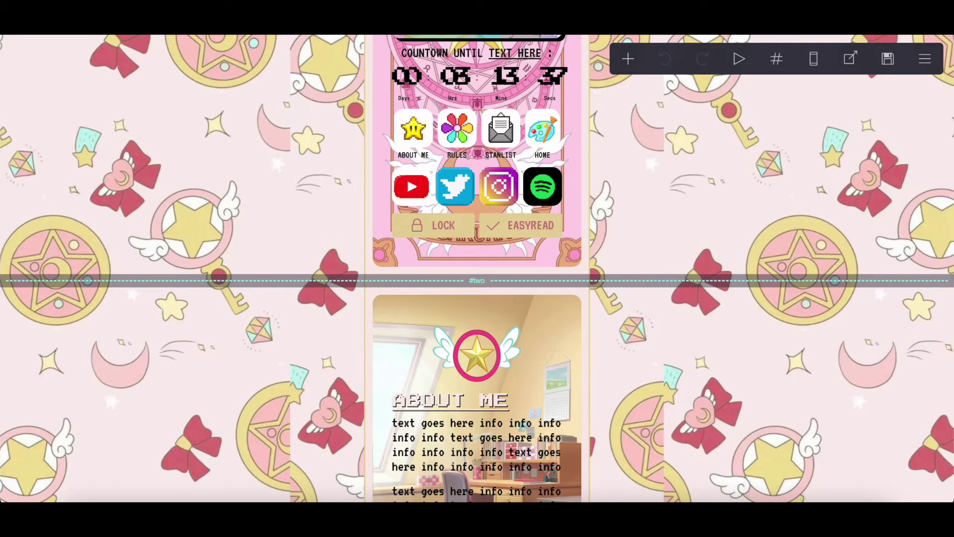
pyautogui.hotkey('ctrl', 'Tab')
pyautogui.scroll(-20, 526, 256)
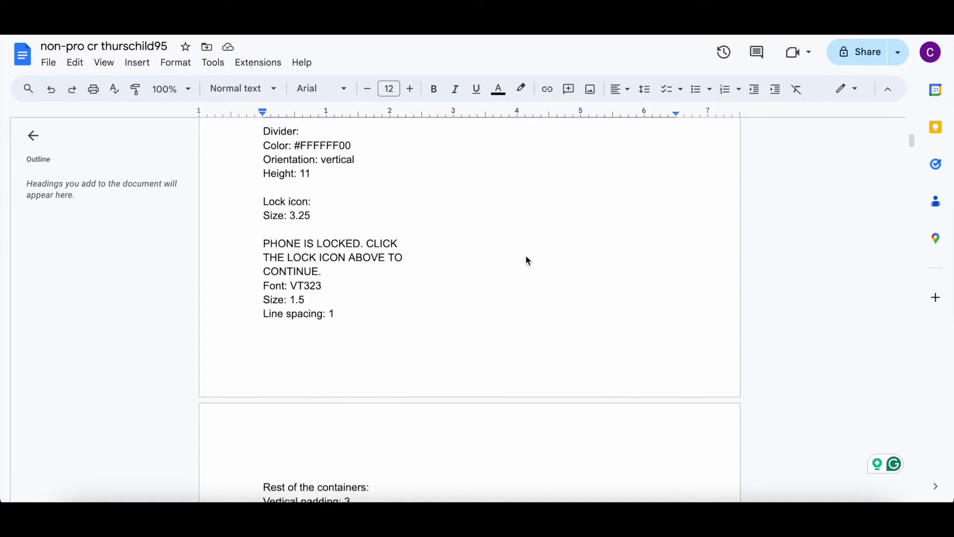
pyautogui.scroll(-20, 527, 257)
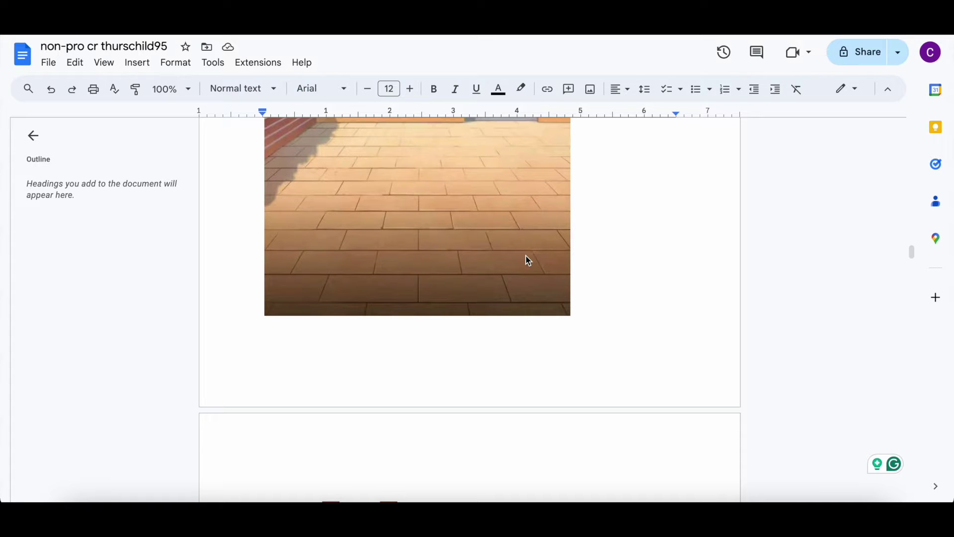
pyautogui.scroll(15, 527, 259)
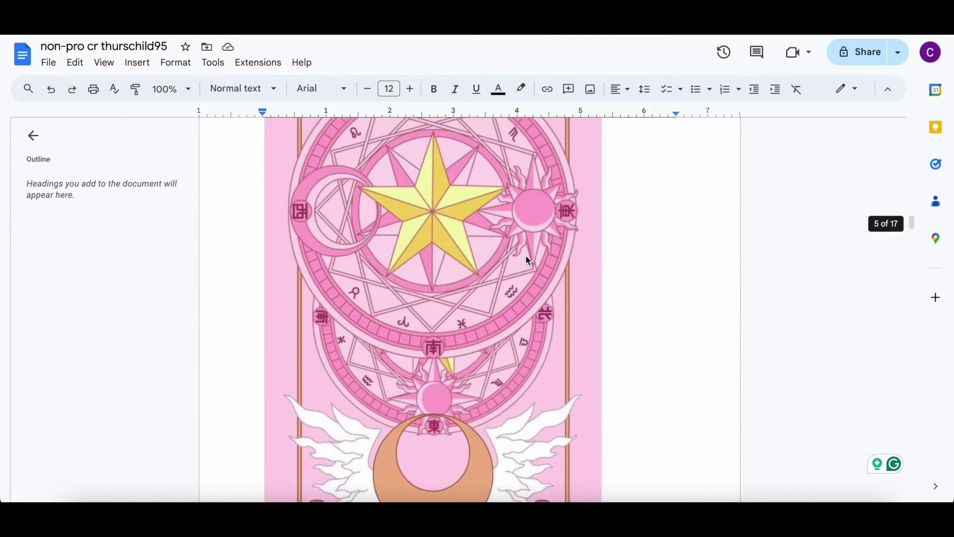
pyautogui.scroll(15, 526, 257)
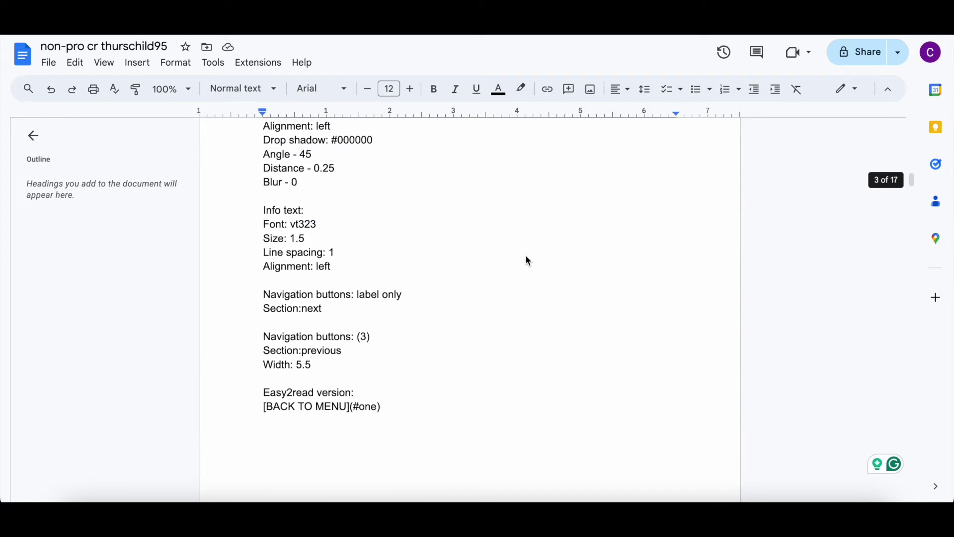
pyautogui.scroll(10, 527, 261)
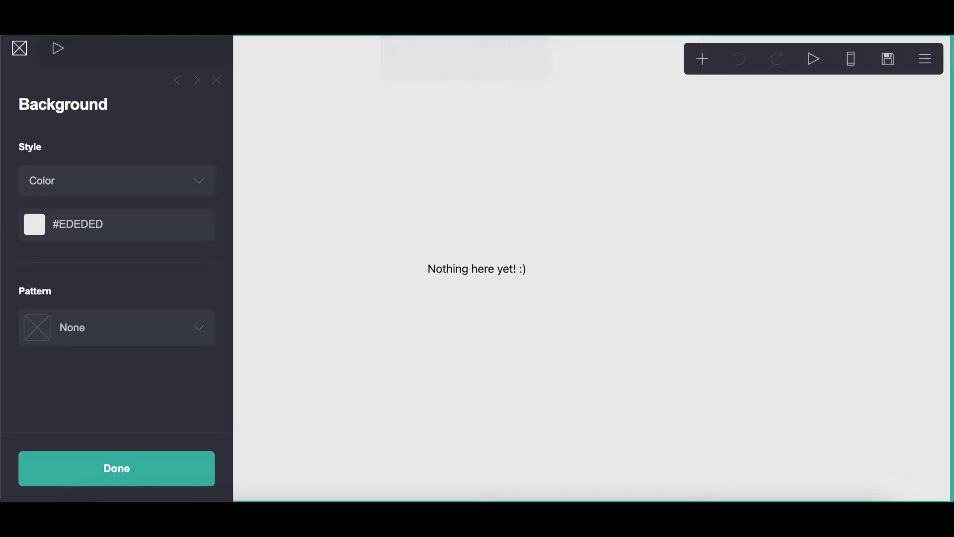
# Step: Delete the "Nothing here yet! :)" placeholder text and switch the site's background style to Image
pyautogui.click(444, 272)
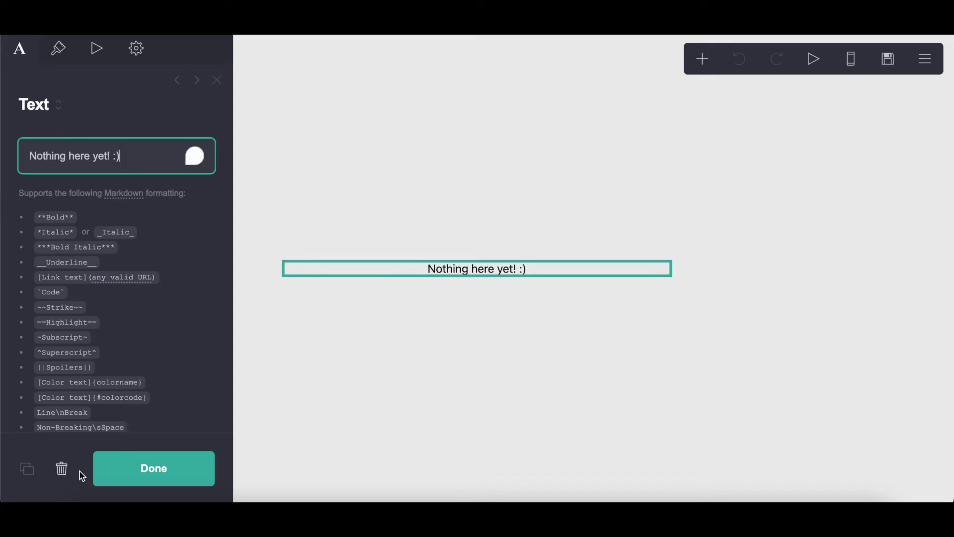
pyautogui.click(61, 467)
pyautogui.click(926, 59)
pyautogui.click(848, 218)
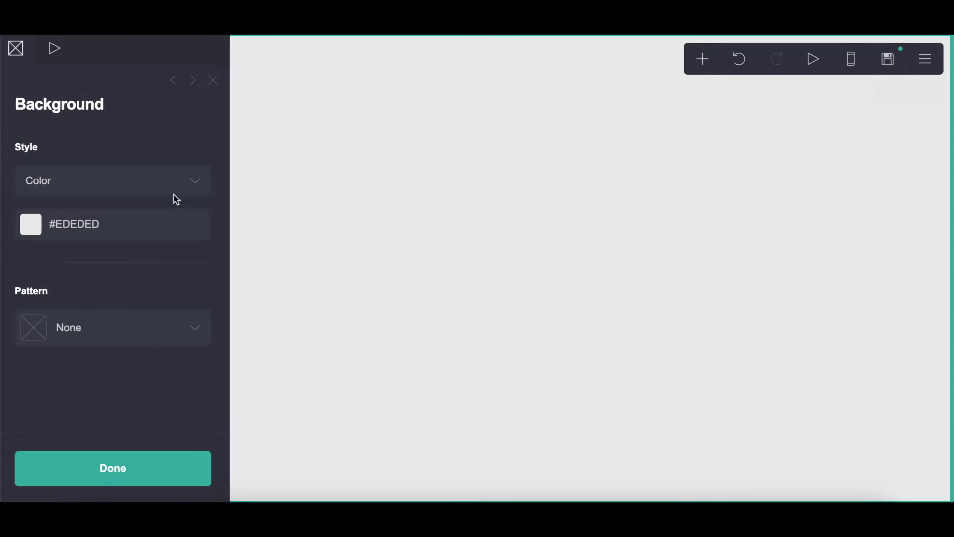
pyautogui.click(174, 193)
pyautogui.click(130, 223)
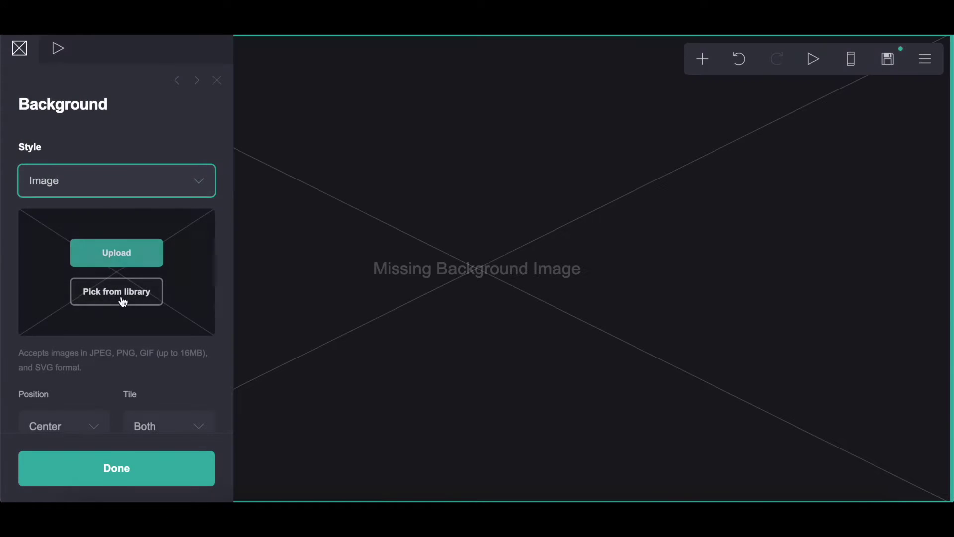
# Step: Upload 304180fcba5...deda032.jpeg from the Downloads folder as the site's background image
pyautogui.click(116, 252)
pyautogui.scroll(-1, 430, 268)
pyautogui.scroll(-5, 431, 269)
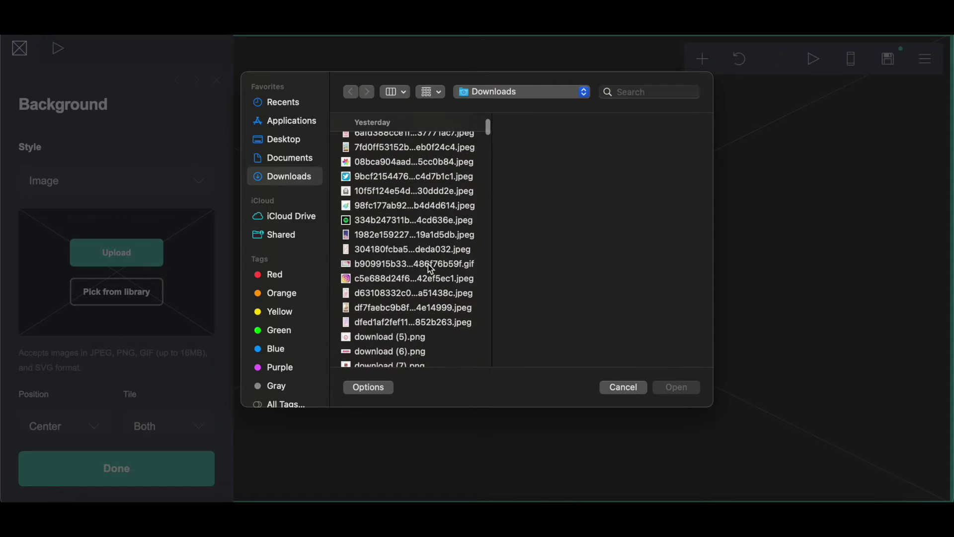
pyautogui.click(415, 249)
pyautogui.click(668, 387)
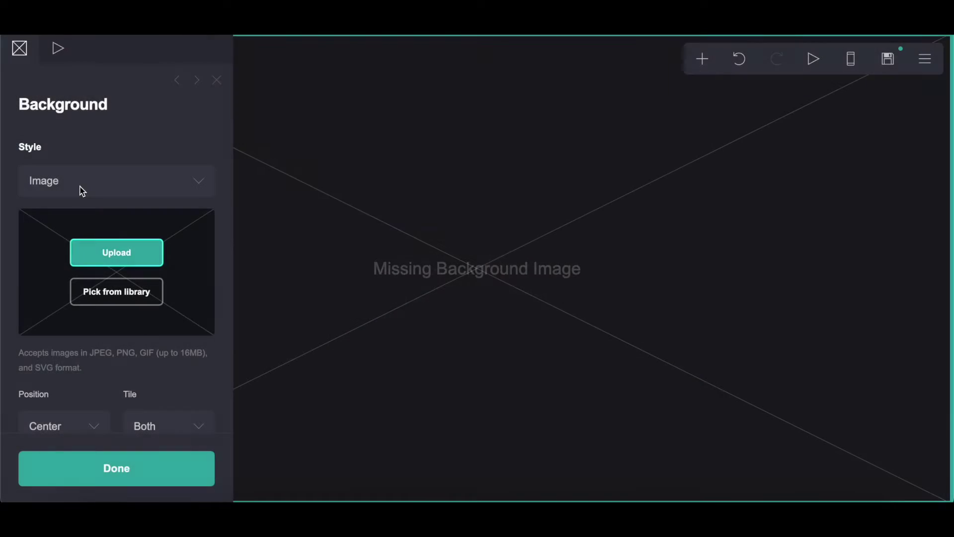
pyautogui.click(19, 56)
pyautogui.click(911, 53)
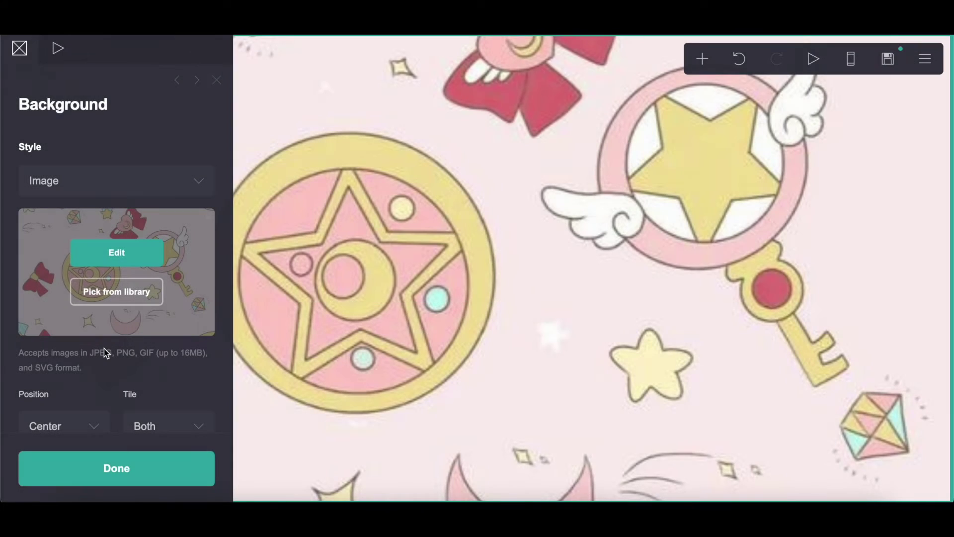
# Step: Set the background image's size to Default
pyautogui.scroll(-5, 109, 192)
pyautogui.click(106, 191)
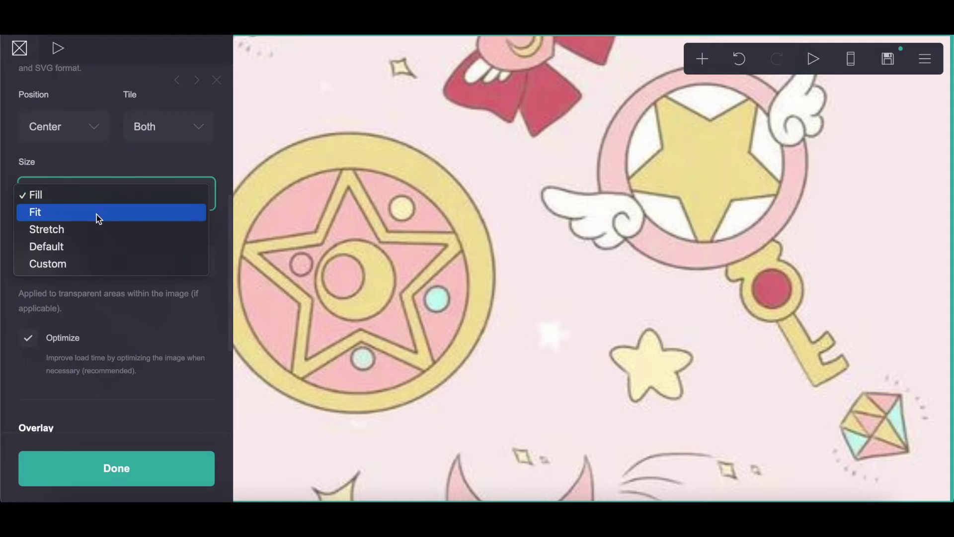
pyautogui.click(87, 245)
# Step: Set the page's On Load and On Section Change animations to Zoom In
pyautogui.click(925, 59)
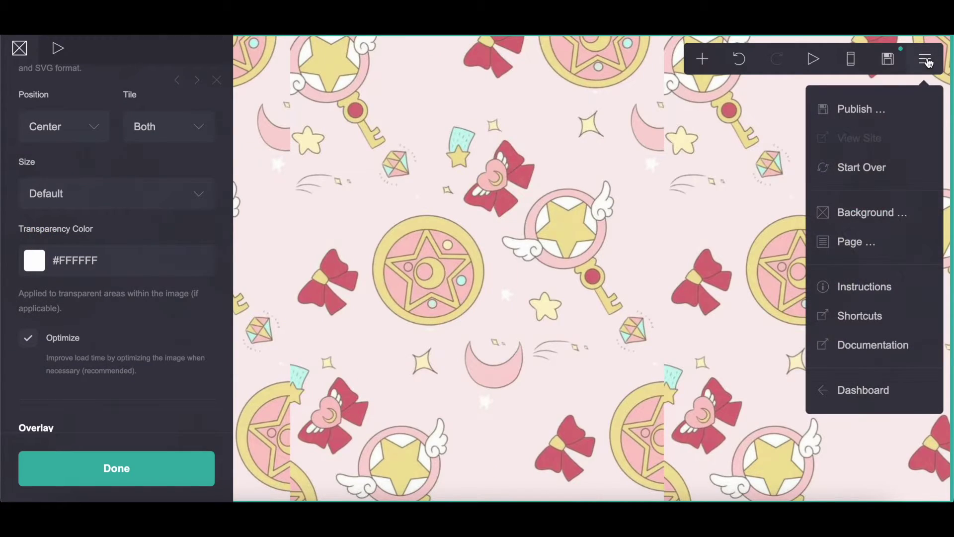
pyautogui.click(825, 241)
pyautogui.click(59, 48)
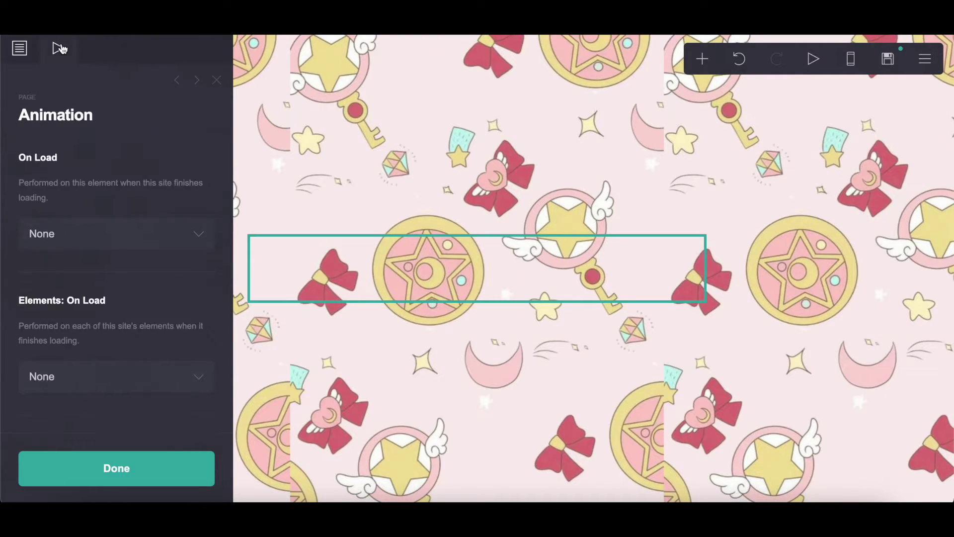
pyautogui.click(102, 244)
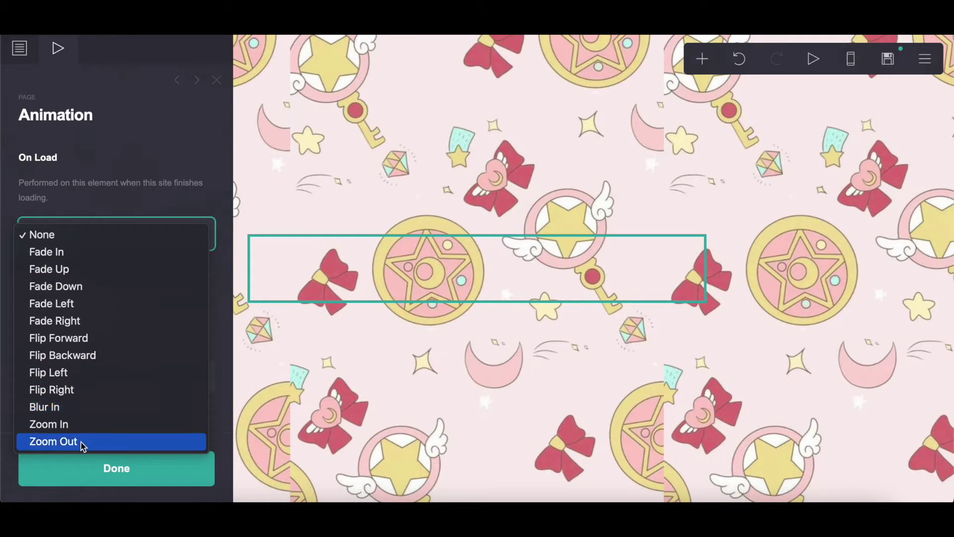
pyautogui.click(81, 426)
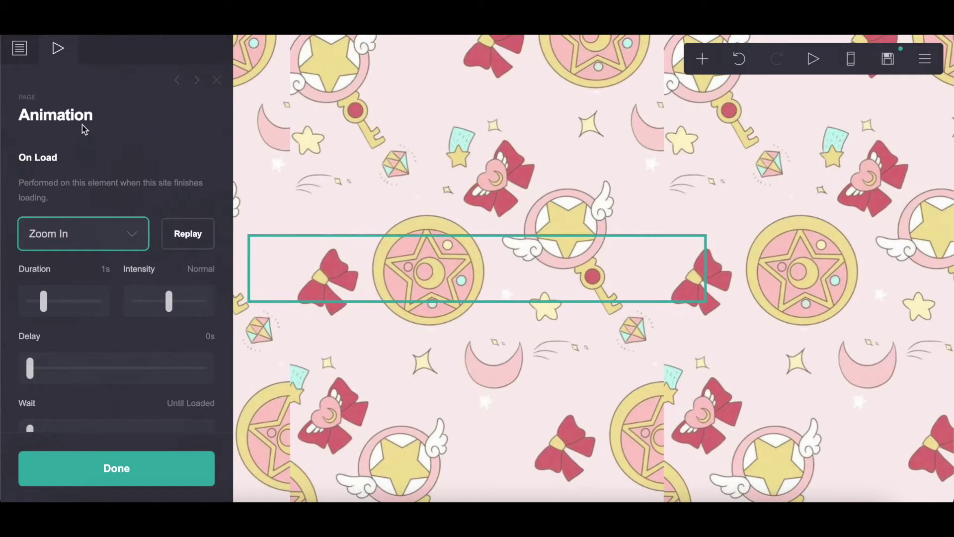
pyautogui.scroll(-10, 81, 132)
pyautogui.click(70, 195)
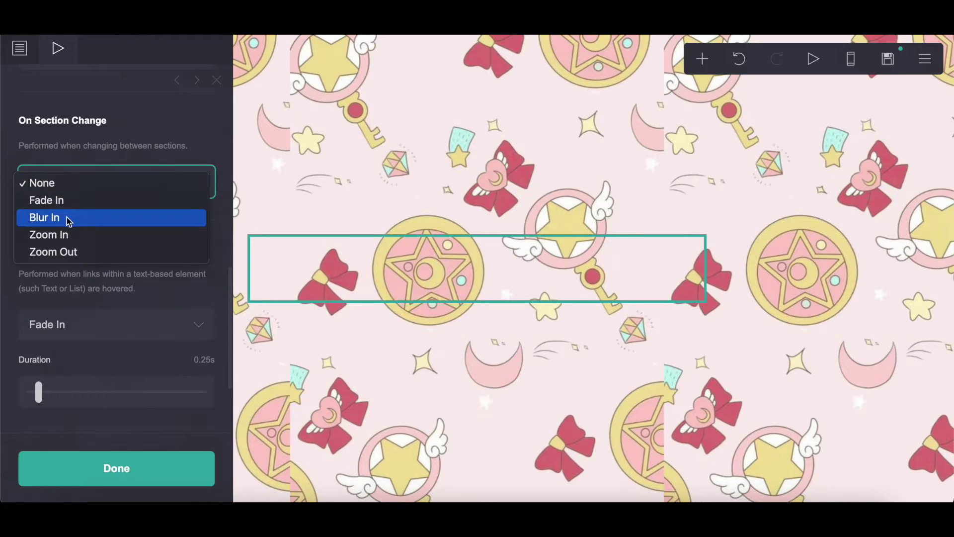
pyautogui.click(64, 235)
# Step: Change the page style to Box and set its width to 23
pyautogui.click(20, 50)
pyautogui.scroll(5, 126, 243)
pyautogui.click(100, 188)
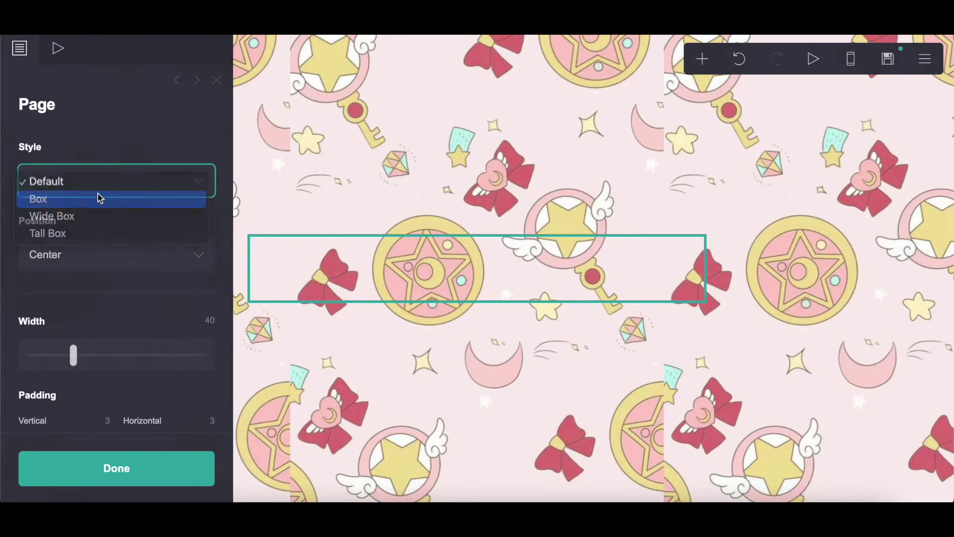
pyautogui.click(98, 199)
pyautogui.scroll(-2, 184, 205)
pyautogui.click(202, 220)
pyautogui.write('23')
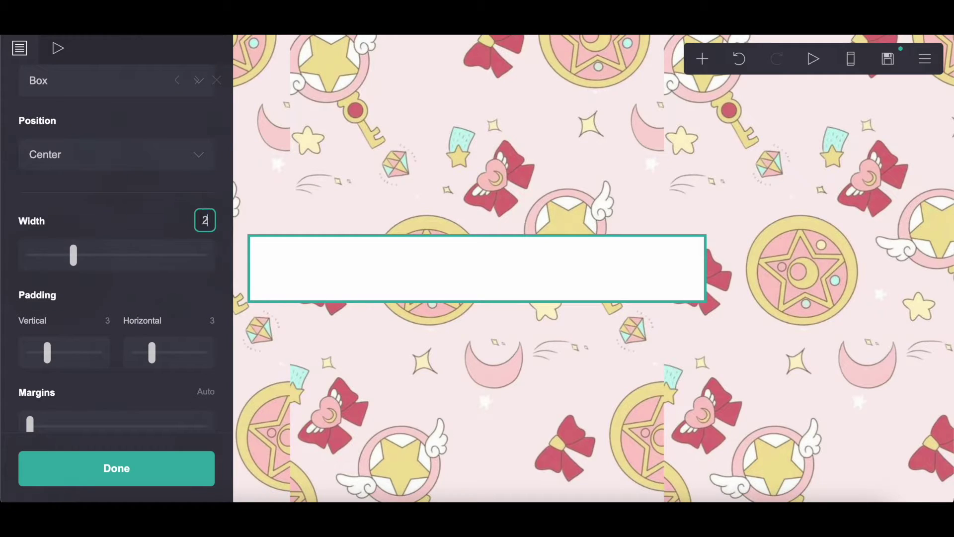
pyautogui.press('Return')
# Step: Set the page's vertical and horizontal padding to 0.75
pyautogui.click(104, 318)
pyautogui.write('.75')
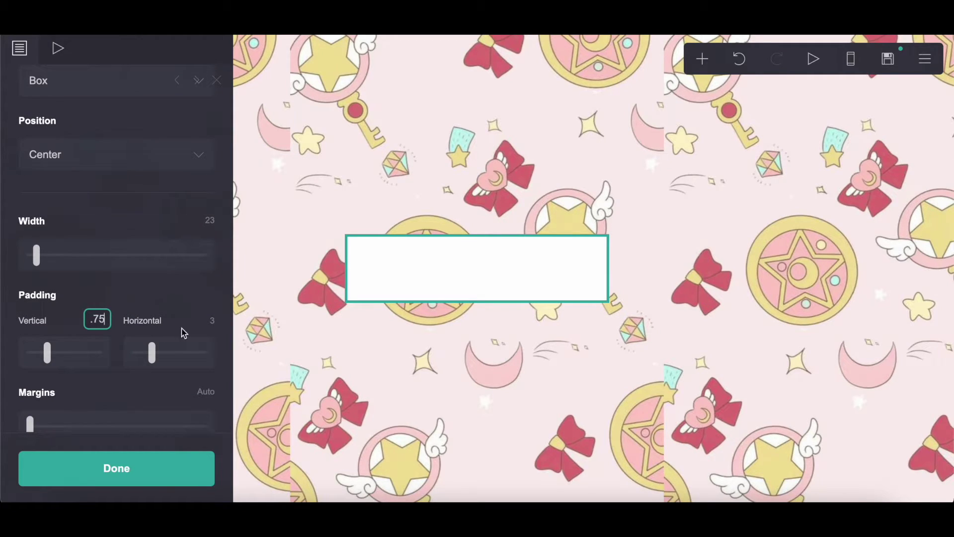
pyautogui.click(206, 319)
pyautogui.write('.75')
pyautogui.press('Return')
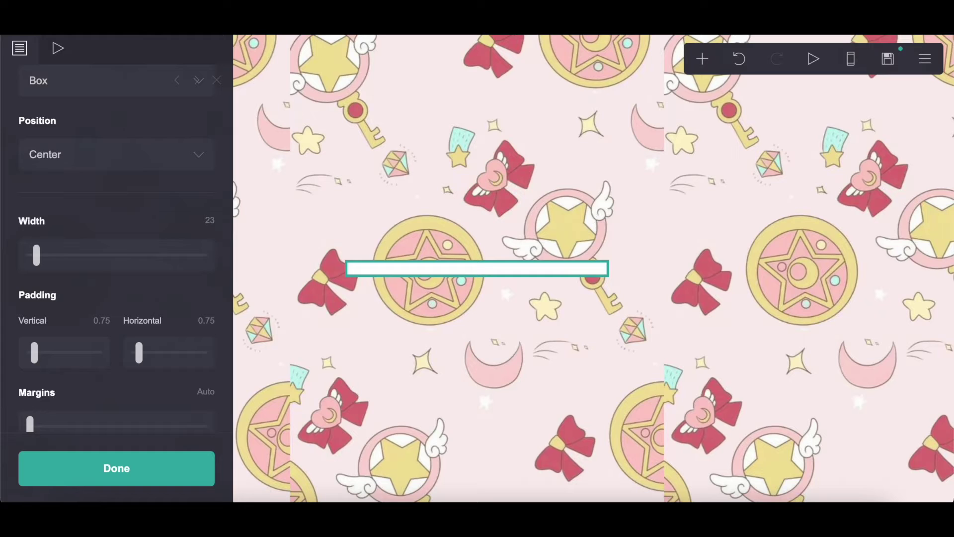
# Step: Set the page's corner rounding to 2 and its base element size to 15
pyautogui.scroll(-5, 133, 271)
pyautogui.click(205, 267)
pyautogui.write('2')
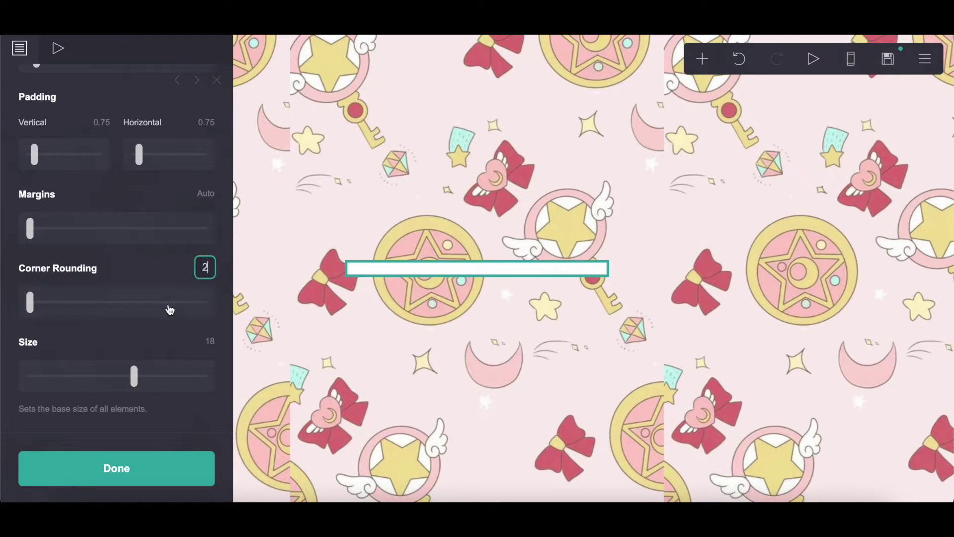
pyautogui.press('Return')
pyautogui.click(209, 341)
pyautogui.write('15')
pyautogui.press('Return')
# Step: Copy the background color #FBEBEA from the Google Docs settings list and apply it as the page's background color
pyautogui.scroll(-4, 209, 343)
pyautogui.scroll(-5, 125, 247)
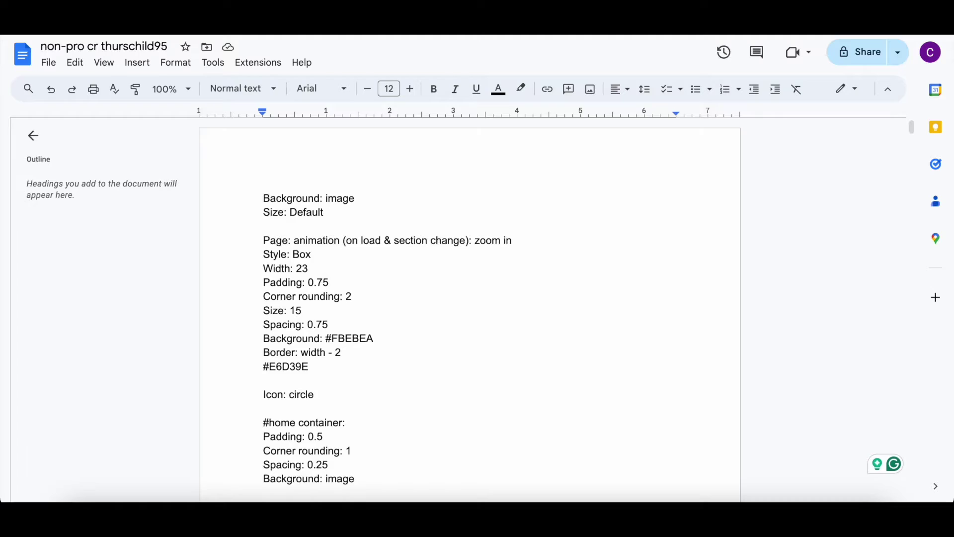
pyautogui.moveTo(326, 338); pyautogui.dragTo(406, 336)
pyautogui.rightClick(422, 340)
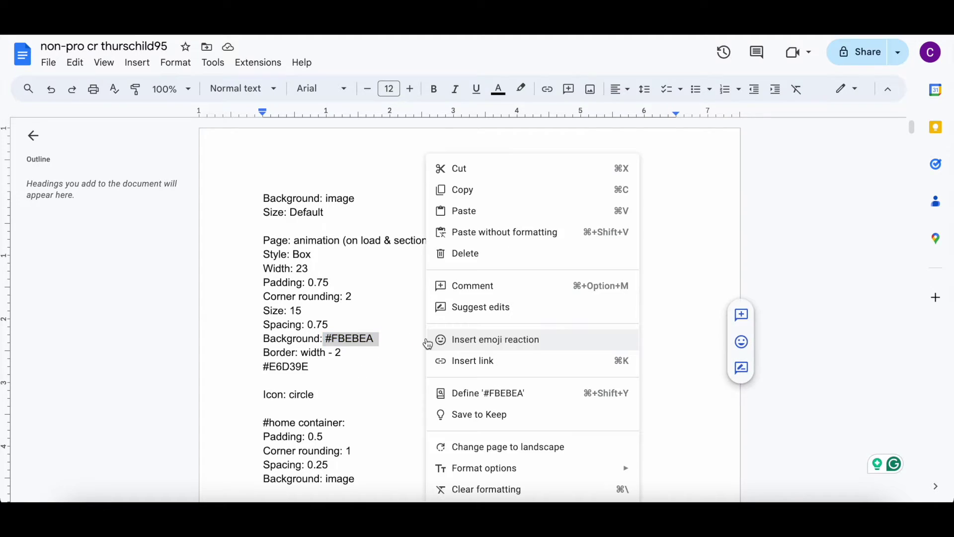
pyautogui.click(479, 201)
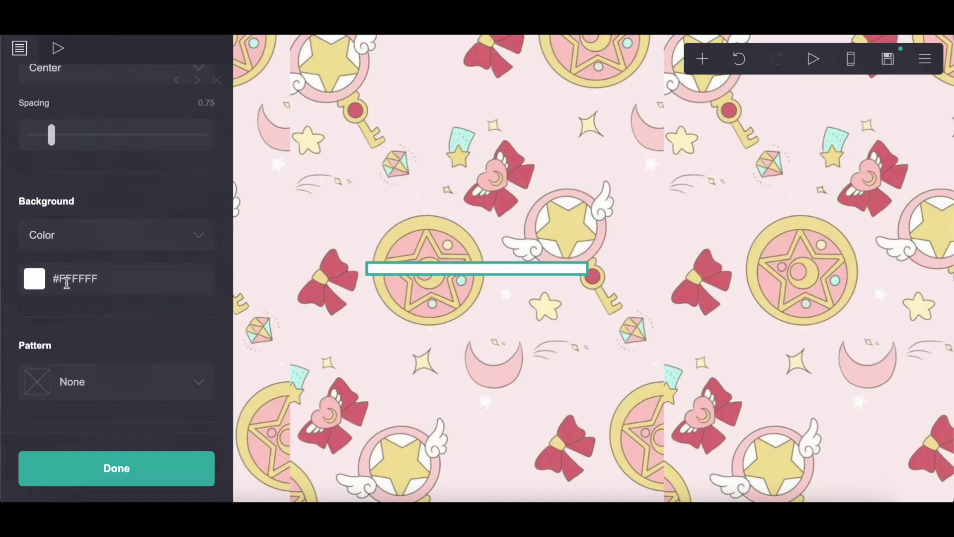
pyautogui.click(60, 276)
pyautogui.rightClick(178, 276)
pyautogui.click(199, 296)
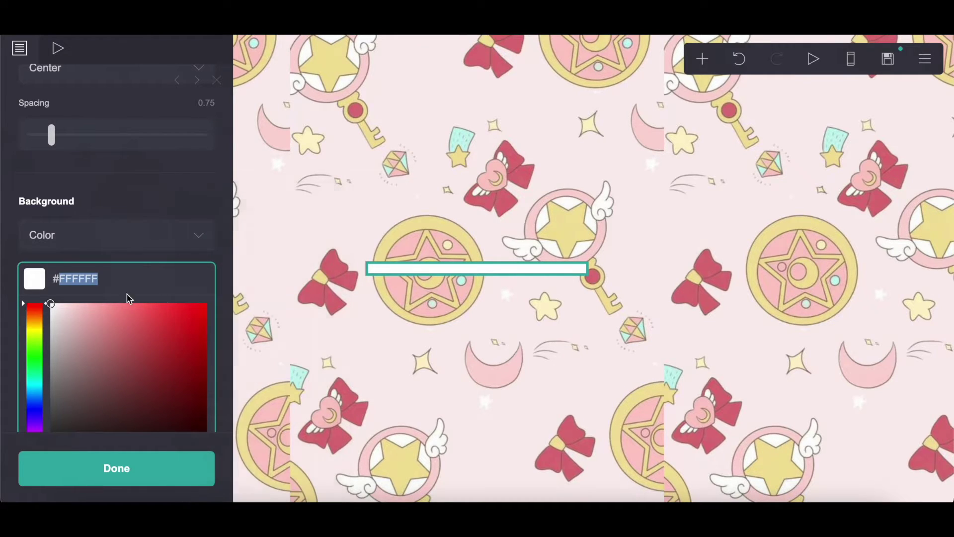
pyautogui.press('Return')
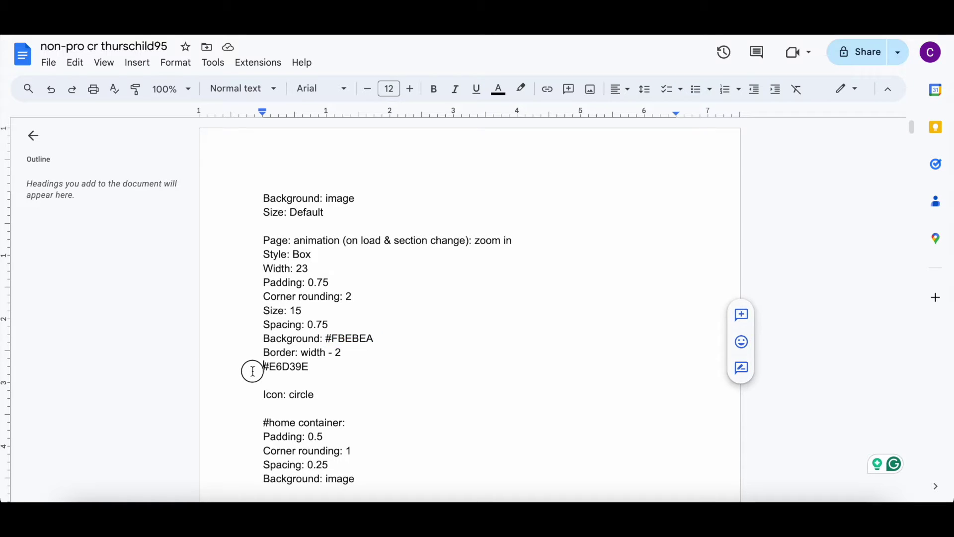
# Step: Copy the border color #E6D39E from the Google Docs settings list and apply it as the page's border color in Carrd
pyautogui.moveTo(251, 371); pyautogui.dragTo(334, 372)
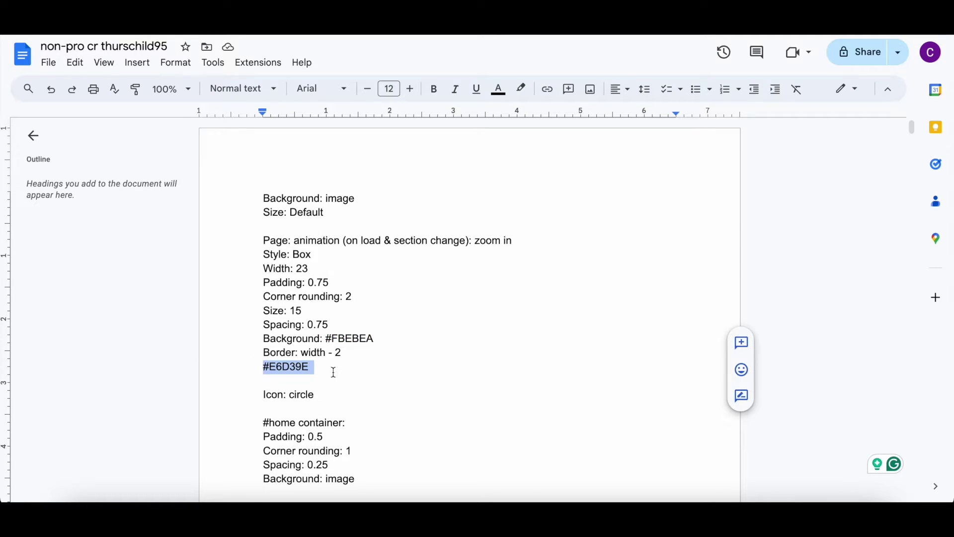
pyautogui.rightClick(333, 373)
pyautogui.click(404, 189)
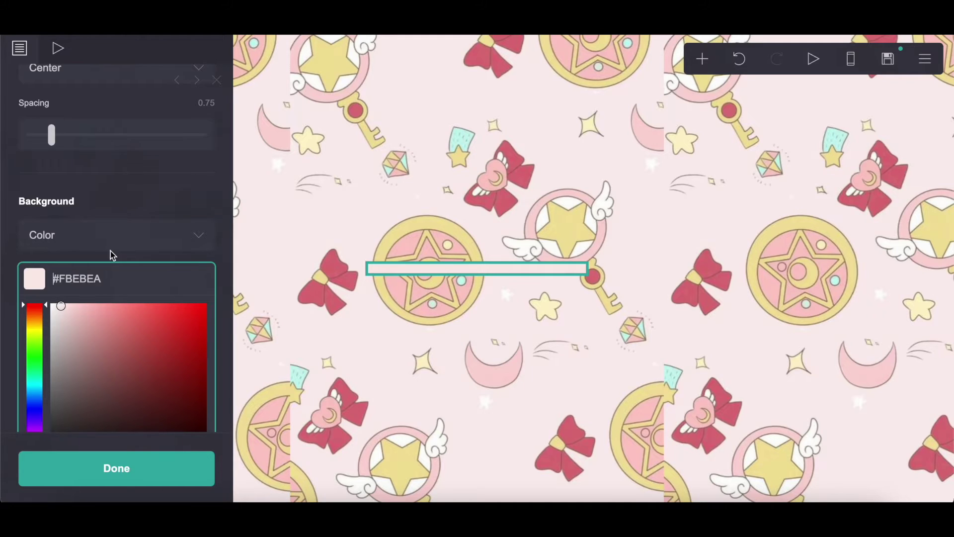
pyautogui.scroll(-5, 110, 251)
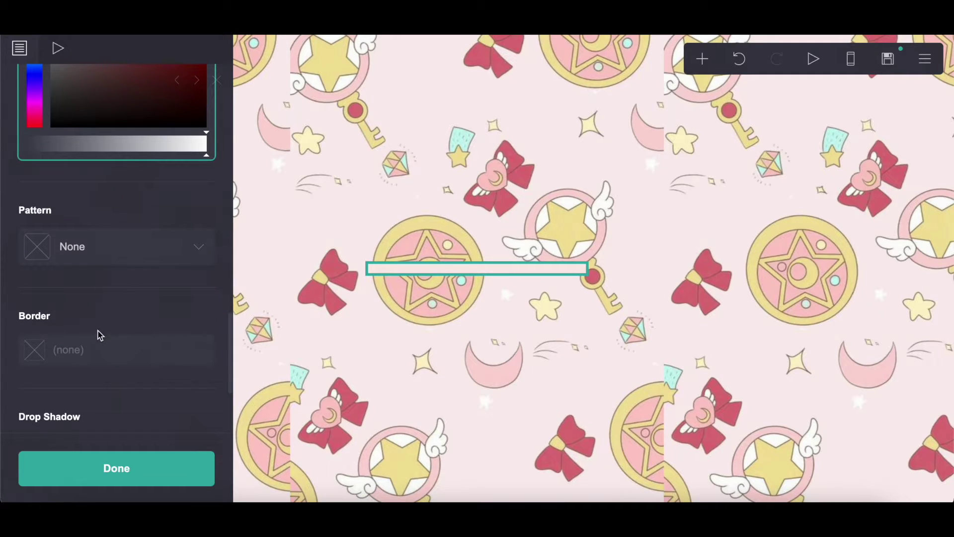
pyautogui.click(98, 348)
pyautogui.rightClick(98, 352)
pyautogui.click(74, 151)
pyautogui.rightClick(73, 151)
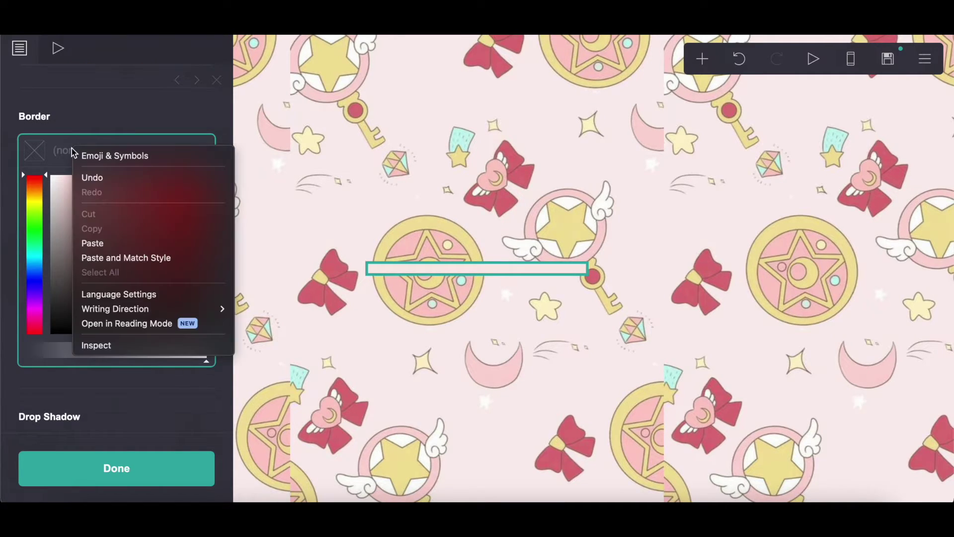
pyautogui.click(111, 243)
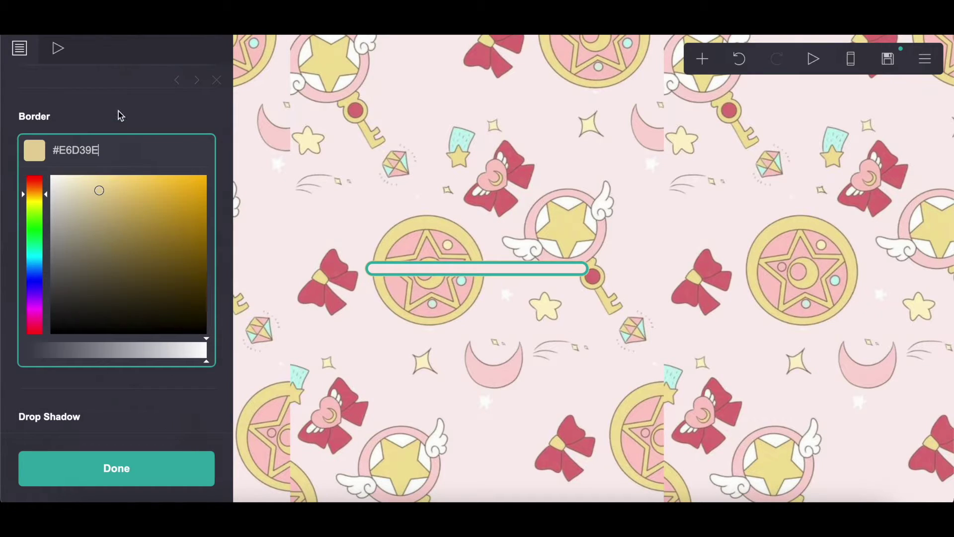
# Step: Set the page's border width to 2
pyautogui.click(118, 114)
pyautogui.click(111, 189)
pyautogui.write('2')
pyautogui.press('Return')
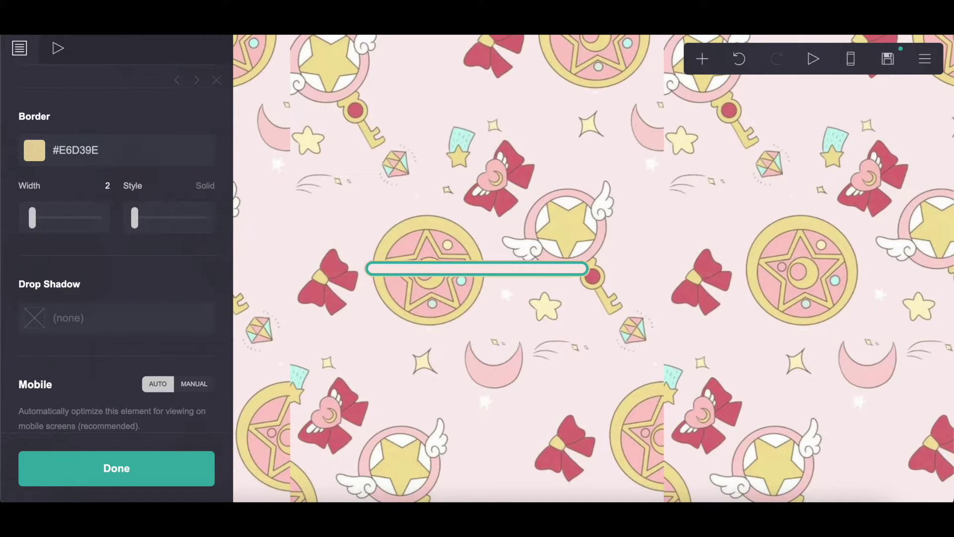
# Step: Add an icons element to the page and set its icon color to #E6D39E
pyautogui.click(703, 56)
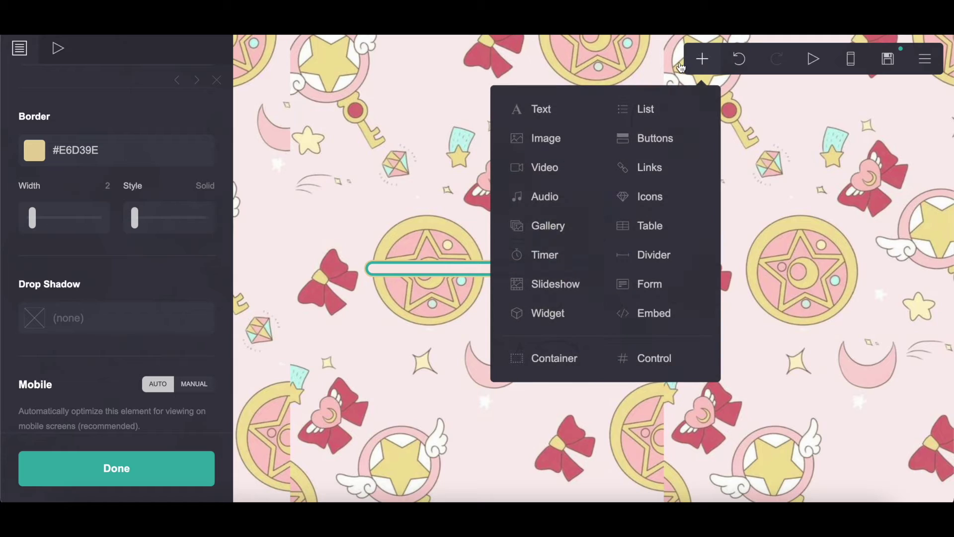
pyautogui.click(651, 195)
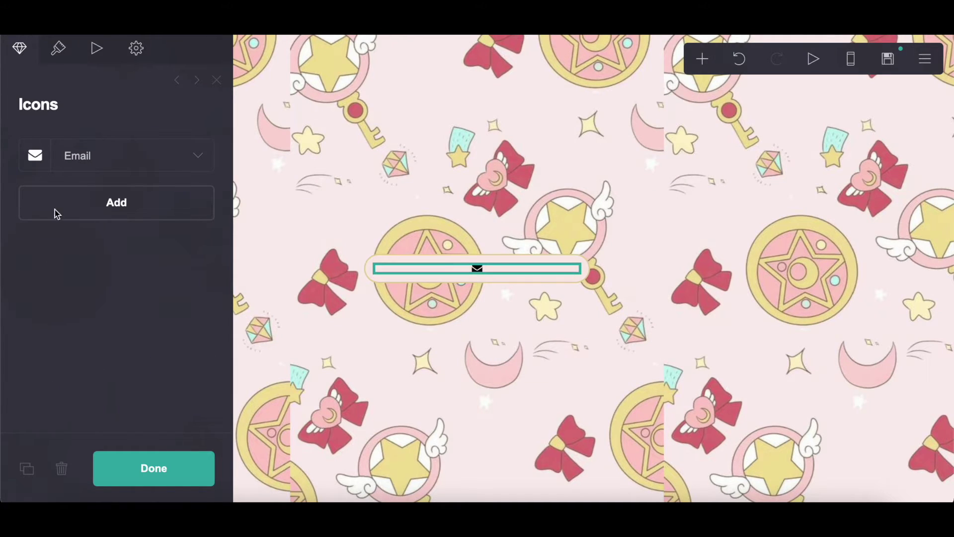
pyautogui.click(62, 59)
pyautogui.click(99, 294)
pyautogui.rightClick(99, 293)
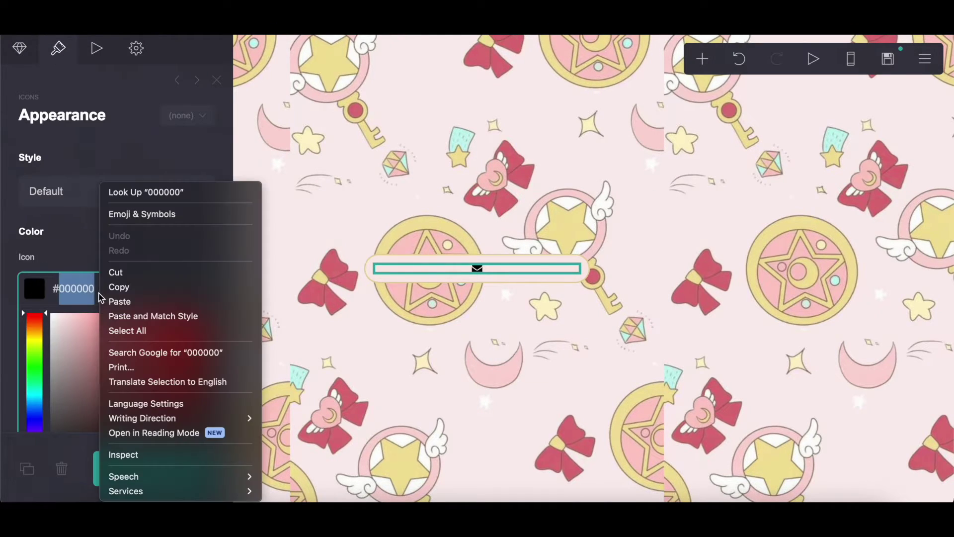
pyautogui.click(122, 300)
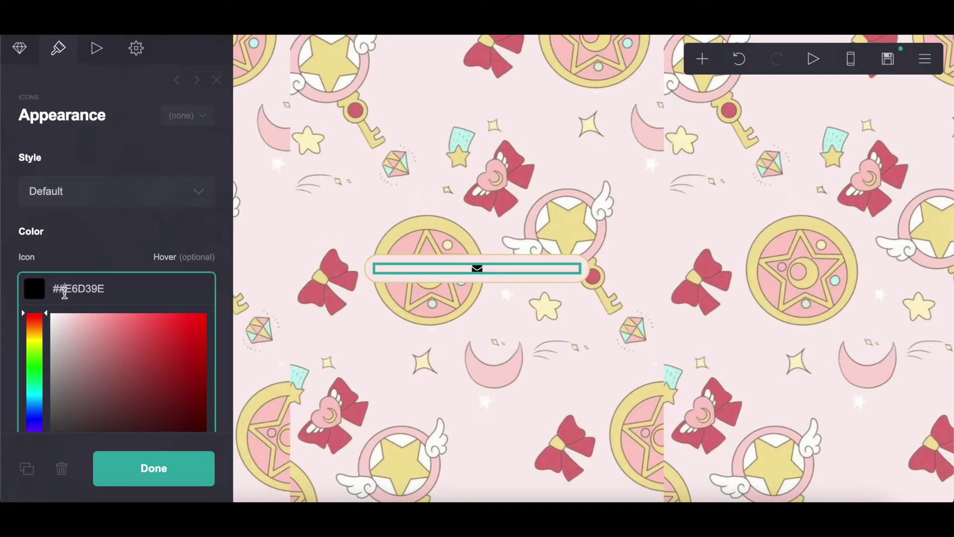
pyautogui.press('BackSpace')
# Step: Change the Email icon's type to a circle
pyautogui.click(20, 48)
pyautogui.click(106, 164)
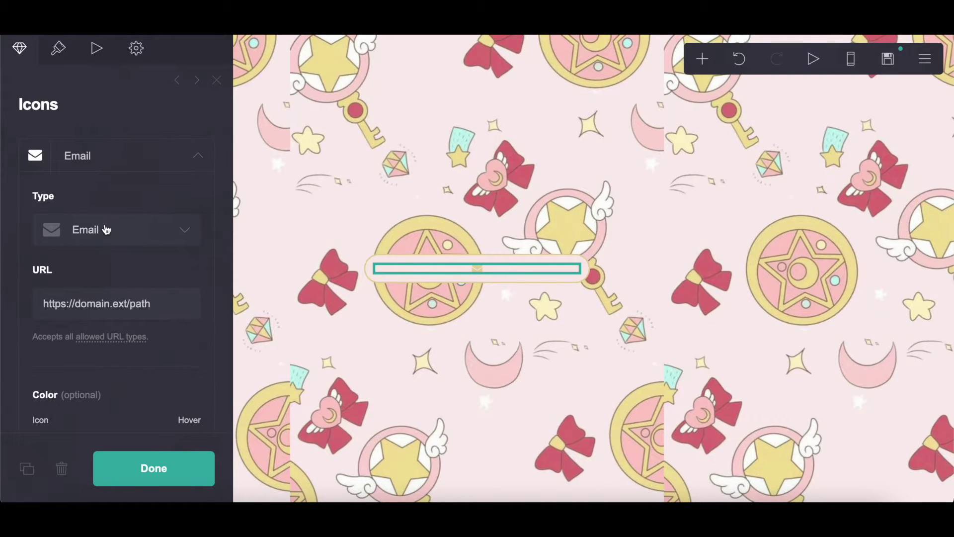
pyautogui.click(107, 229)
pyautogui.scroll(-20, 106, 229)
pyautogui.scroll(-20, 106, 229)
pyautogui.scroll(-3, 107, 229)
pyautogui.click(90, 265)
# Step: Add a control below the circle icon and make it a Header Marker
pyautogui.click(702, 59)
pyautogui.click(651, 357)
pyautogui.click(108, 171)
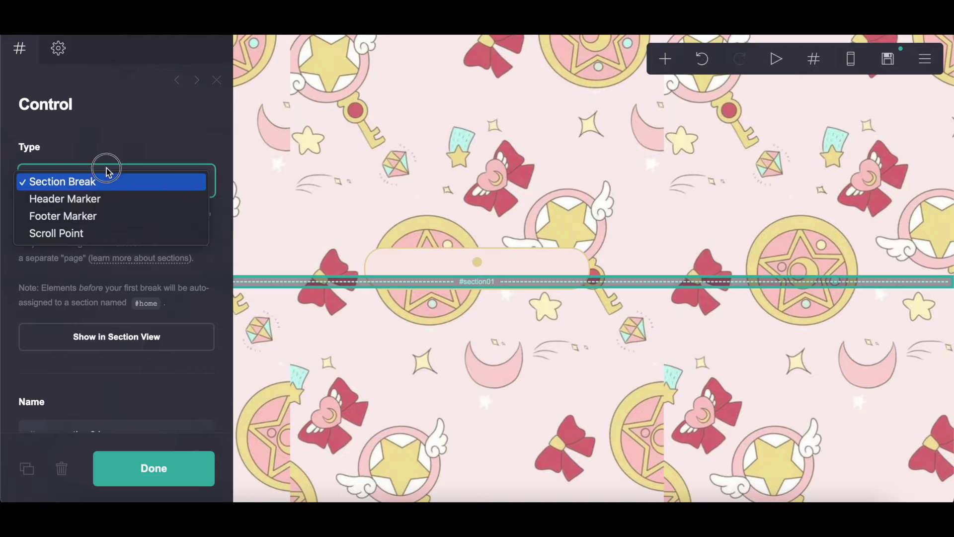
pyautogui.click(103, 196)
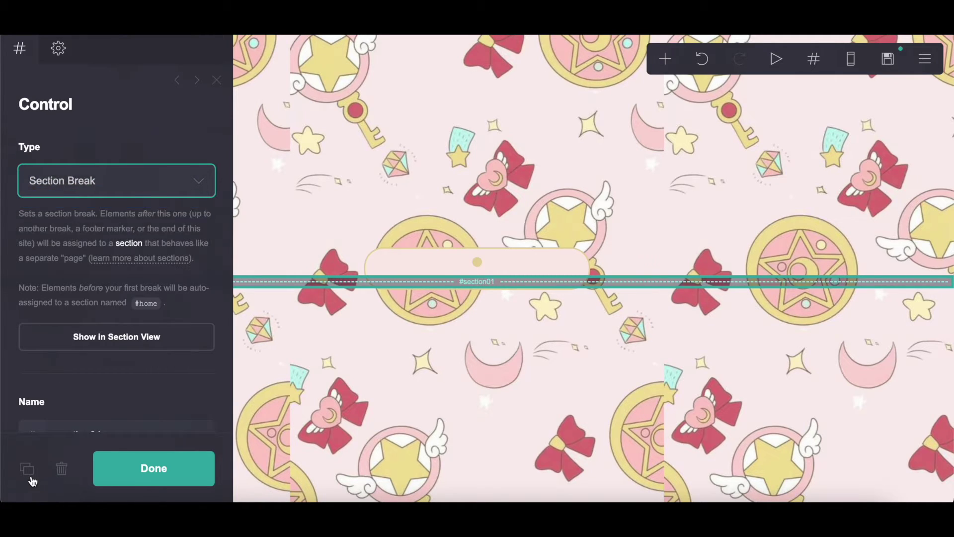
# Step: Set up a Section Break control below the header marker and name its section home
pyautogui.click(96, 199)
pyautogui.click(94, 175)
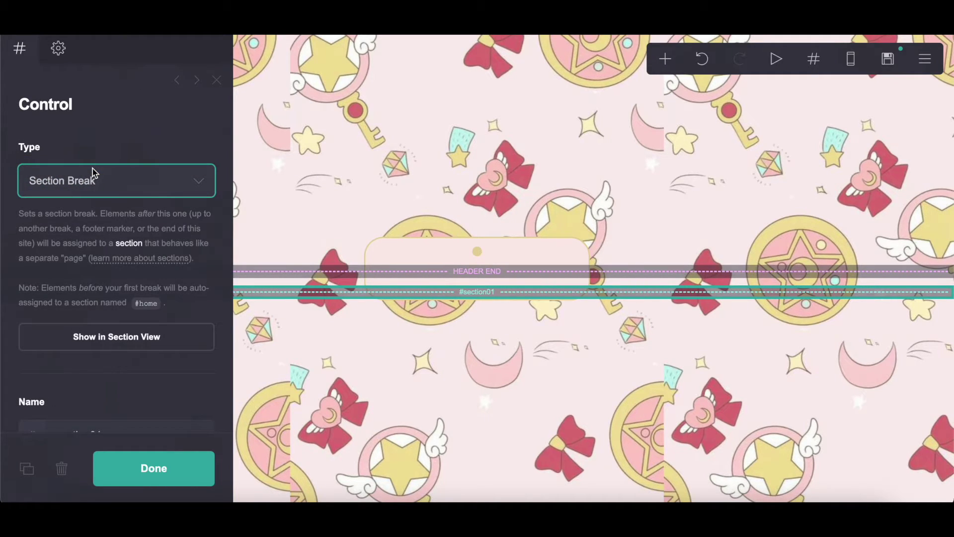
pyautogui.scroll(-3, 92, 168)
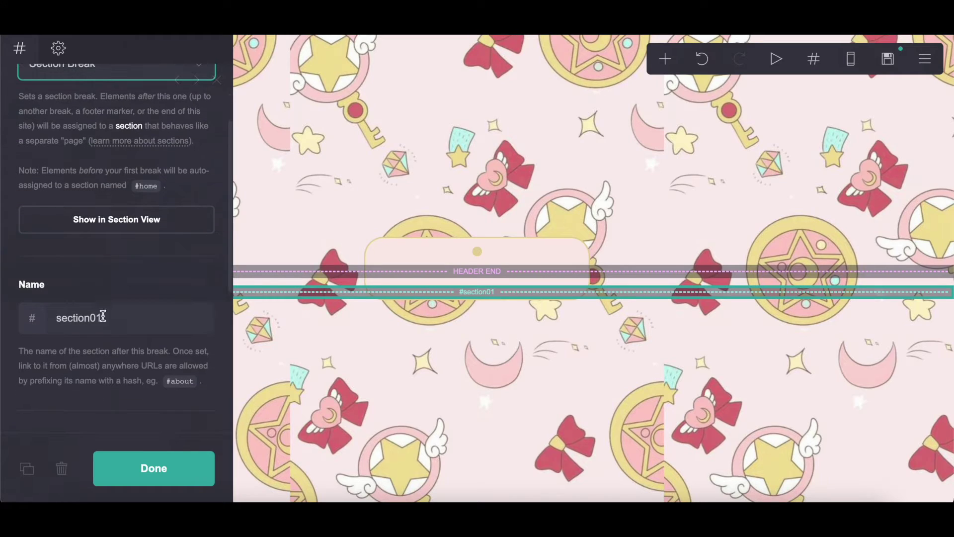
pyautogui.doubleClick(169, 318)
pyautogui.write('home')
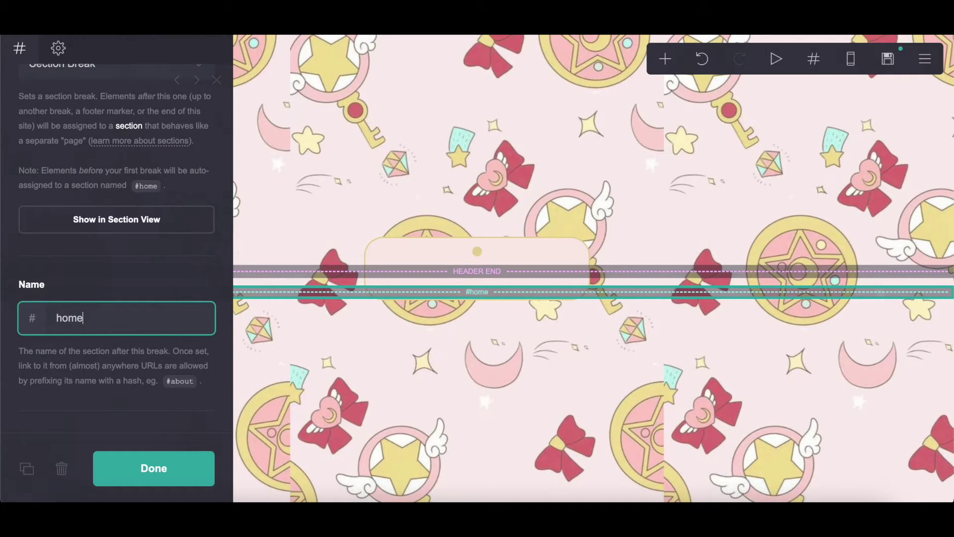
# Step: Add a default container to the home section and set its vertical and horizontal padding to 0.5
pyautogui.click(682, 57)
pyautogui.click(498, 362)
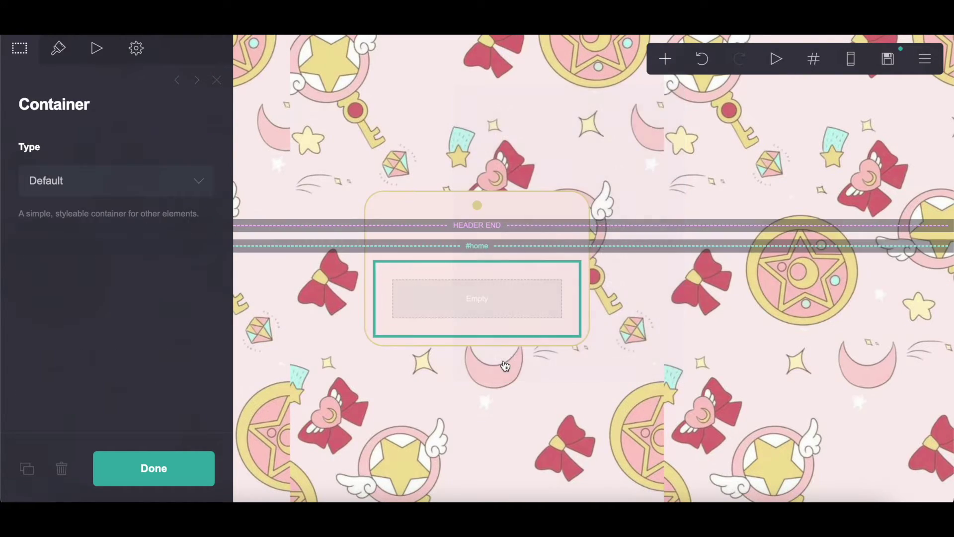
pyautogui.click(67, 60)
pyautogui.click(108, 257)
pyautogui.write('.5')
pyautogui.click(210, 257)
pyautogui.write('.5')
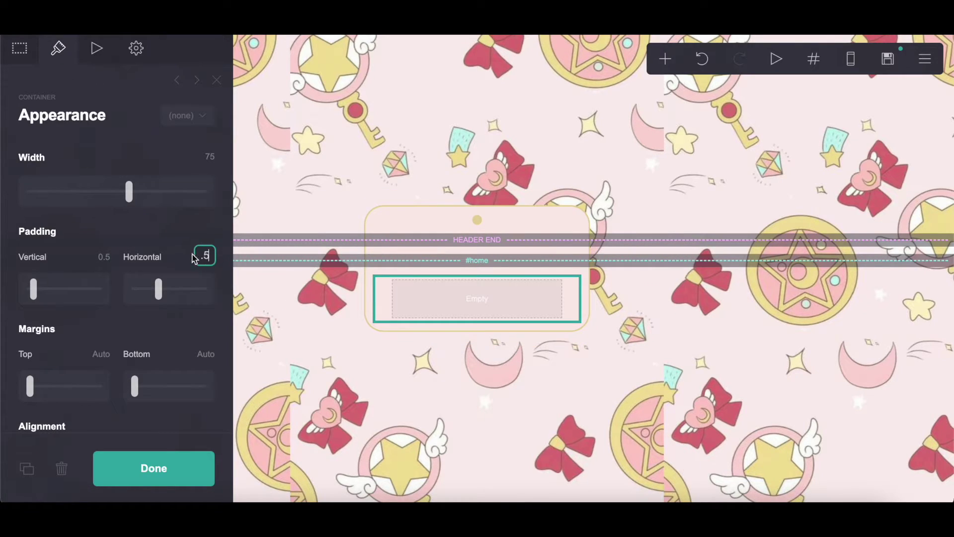
pyautogui.press('Return')
# Step: Check the #home container settings in the Google Docs list and set the container's background type to Image in Carrd
pyautogui.hotkey('alt', 'Tab')
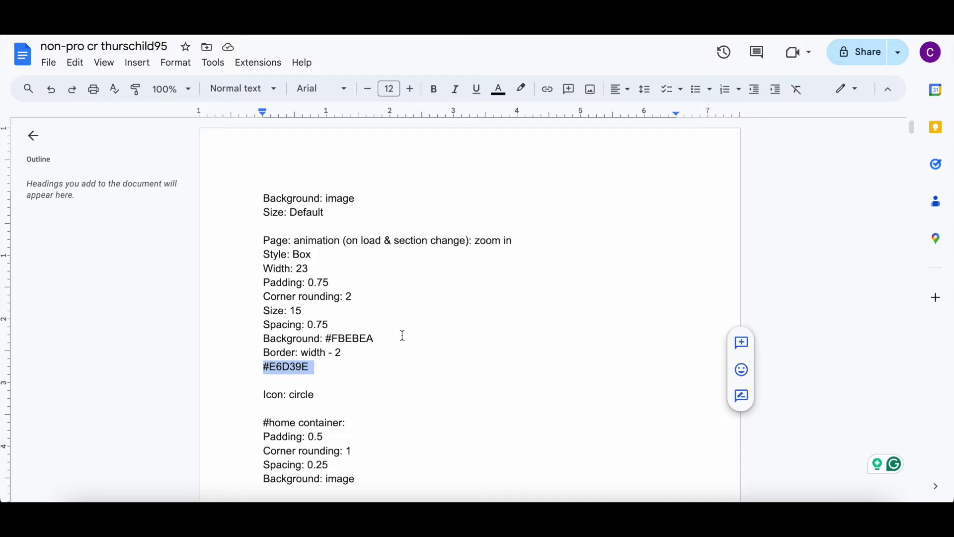
pyautogui.scroll(-3, 403, 335)
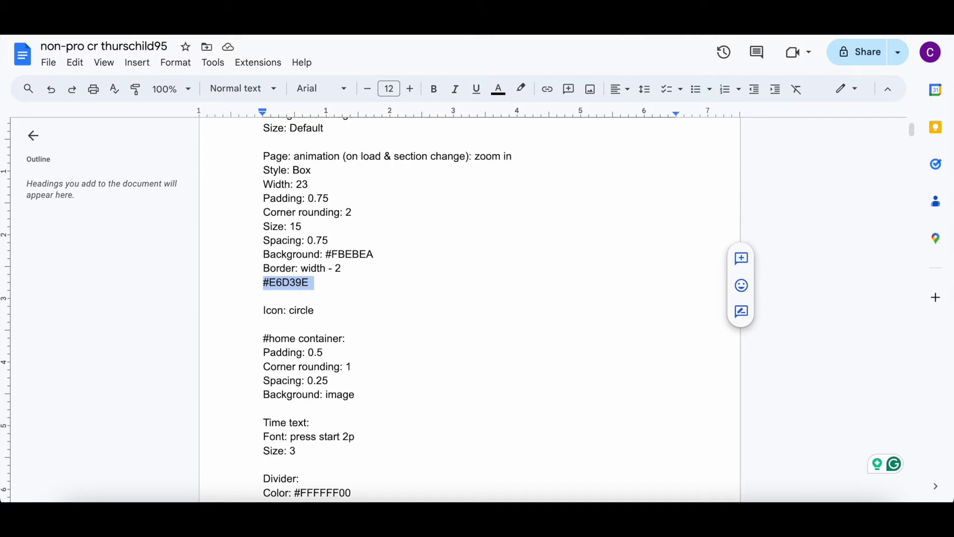
pyautogui.hotkey('alt', 'Tab')
pyautogui.scroll(-8, 145, 261)
pyautogui.scroll(3, 146, 265)
pyautogui.scroll(3, 146, 264)
pyautogui.scroll(-8, 145, 264)
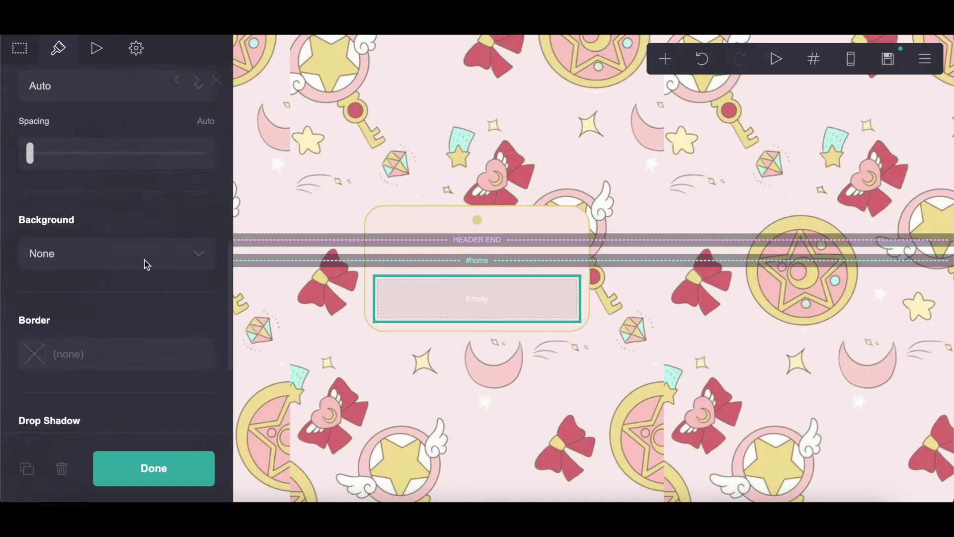
pyautogui.click(147, 264)
pyautogui.click(130, 307)
# Step: Set the home container's content spacing to 0.25
pyautogui.scroll(1, 129, 310)
pyautogui.scroll(5, 129, 310)
pyautogui.scroll(-2, 130, 310)
pyautogui.click(209, 312)
pyautogui.write('0.2')
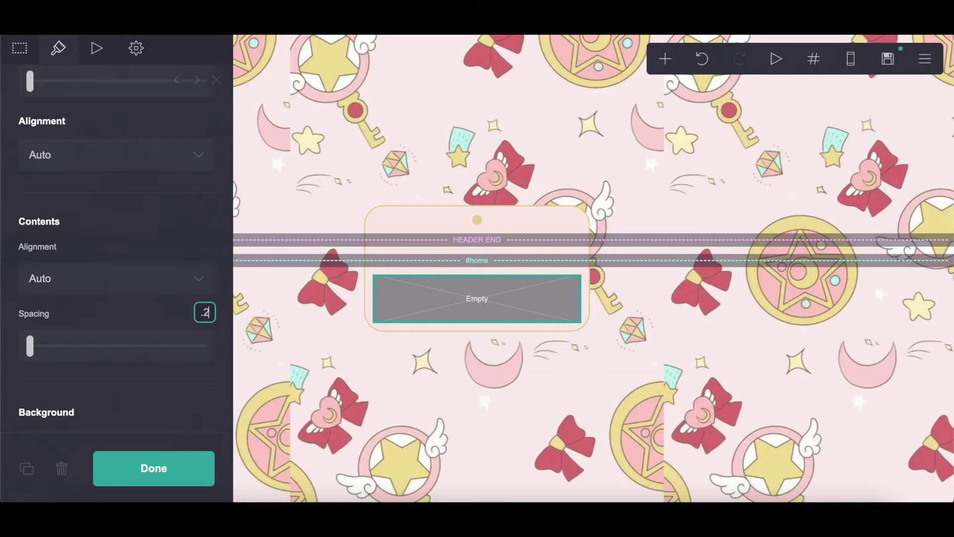
pyautogui.press('Return')
# Step: Set the home container's corner rounding to 1 and apply the uncropped pink phone picture as its background image
pyautogui.scroll(2, 109, 246)
pyautogui.scroll(2, 108, 246)
pyautogui.click(202, 219)
pyautogui.write('11')
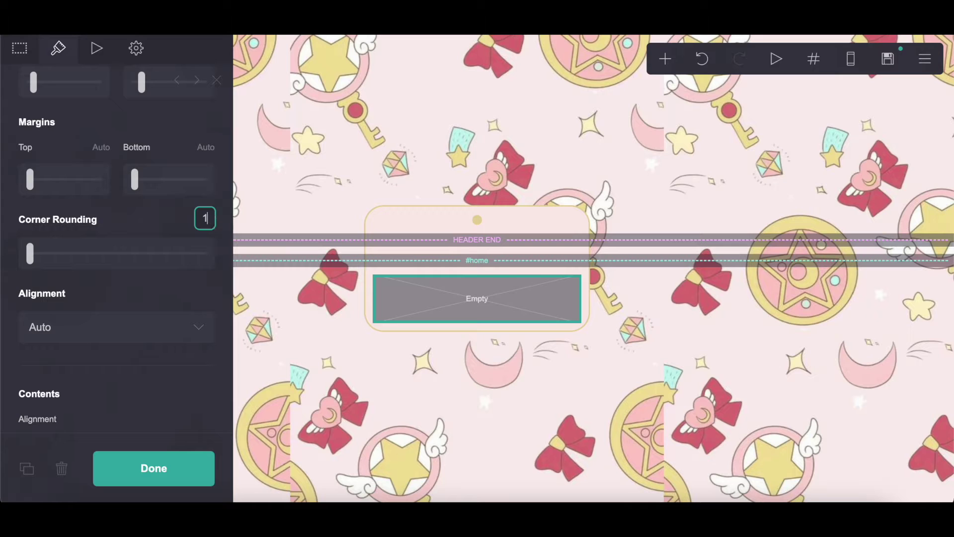
pyautogui.press('Return')
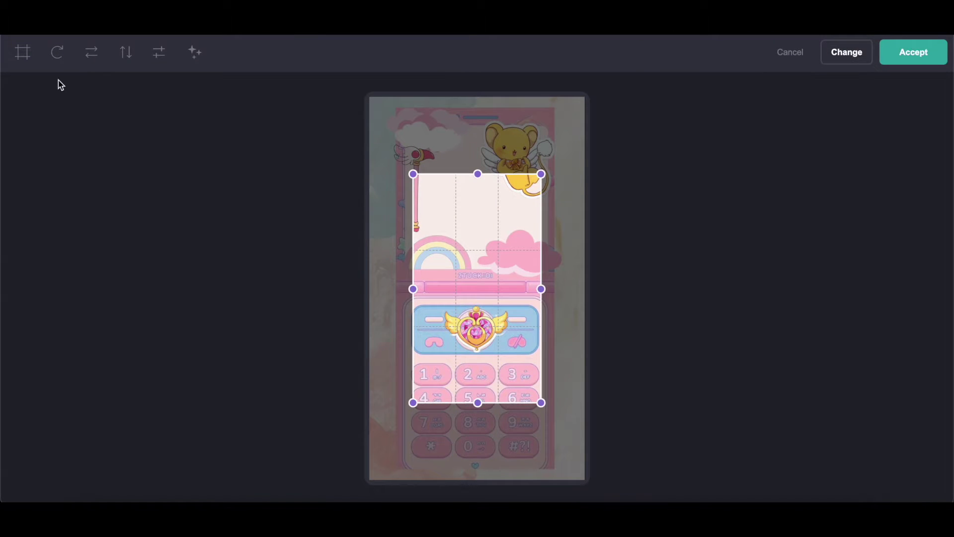
pyautogui.click(33, 59)
pyautogui.click(911, 57)
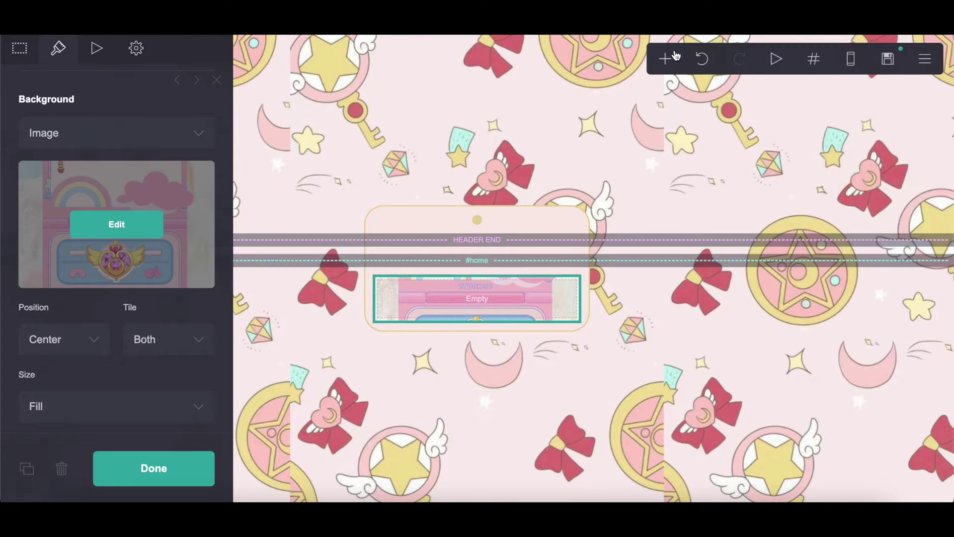
# Step: Add a text element reading 3:30 inside the home container
pyautogui.click(675, 56)
pyautogui.click(516, 109)
pyautogui.hotkey('ctrl', 'a')
pyautogui.write('3:3')
# Step: Set the time text's color to #000000 and its size to 3
pyautogui.click(57, 48)
pyautogui.click(142, 187)
pyautogui.write('#000000')
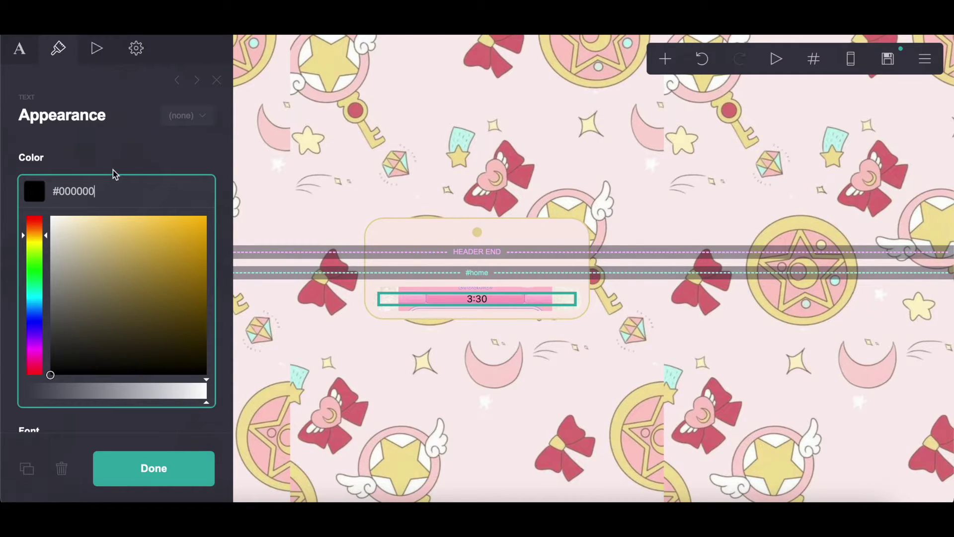
pyautogui.press('Return')
pyautogui.write('3')
pyautogui.press('Return')
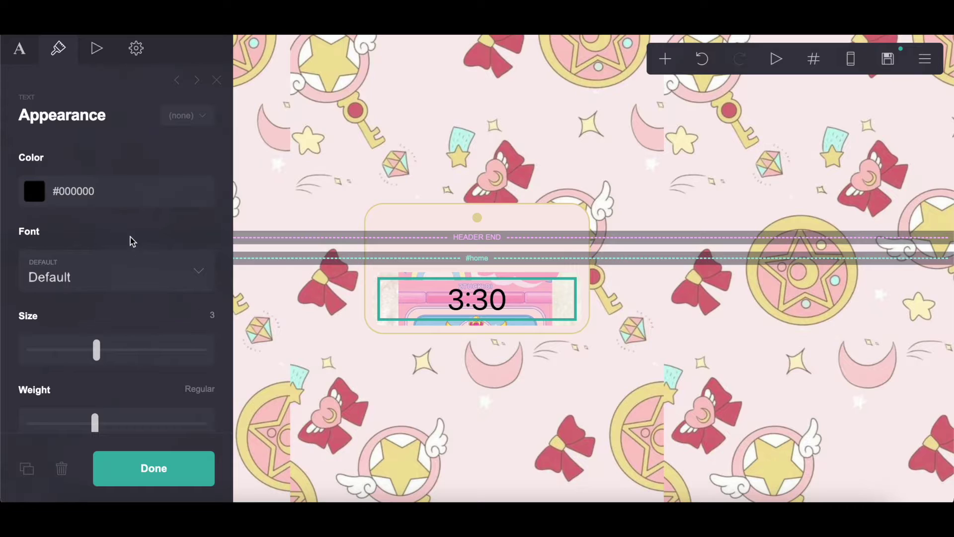
# Step: Change the time text's font to Press Start 2P and check the divider settings in the Google Docs list
pyautogui.click(128, 270)
pyautogui.moveTo(211, 183); pyautogui.dragTo(200, 347)
pyautogui.scroll(3, 198, 345)
pyautogui.click(183, 354)
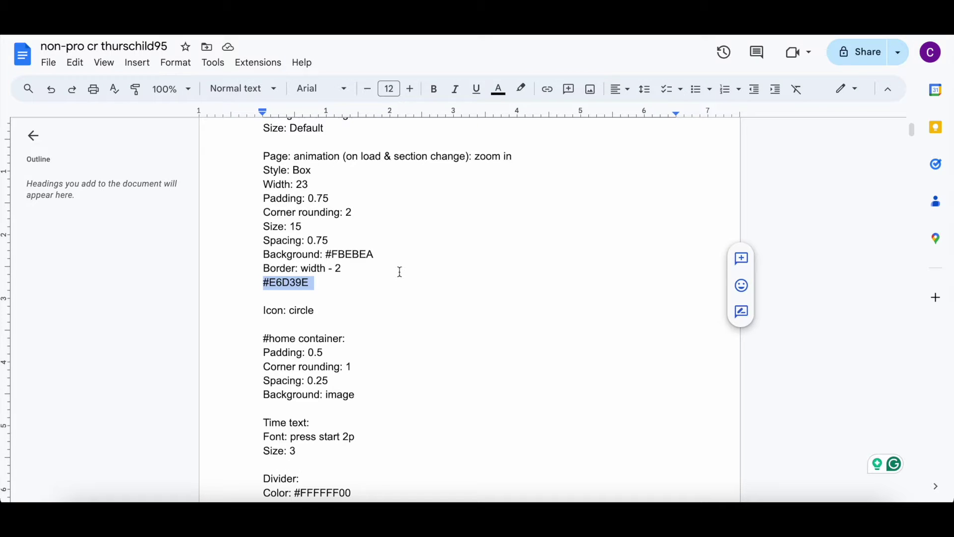
pyautogui.scroll(-4, 400, 272)
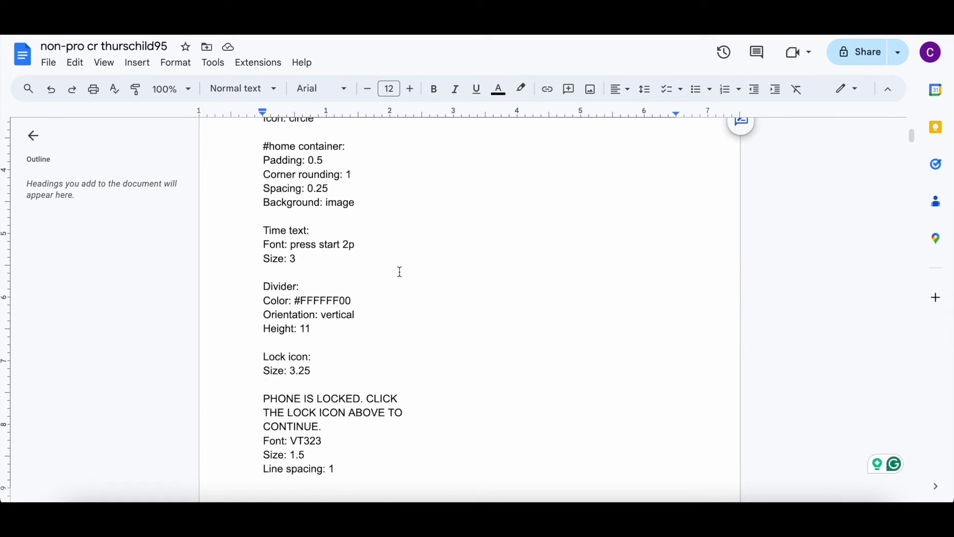
pyautogui.scroll(-1, 400, 272)
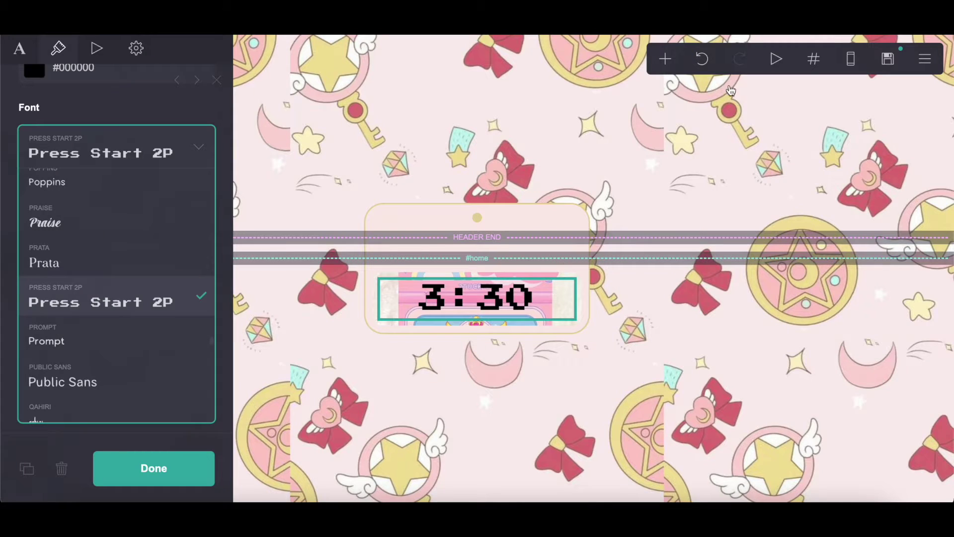
# Step: Add a divider below the time text in Carrd with vertical orientation and a height of 11
pyautogui.click(665, 58)
pyautogui.click(611, 254)
pyautogui.click(92, 256)
pyautogui.click(94, 273)
pyautogui.scroll(-3, 92, 273)
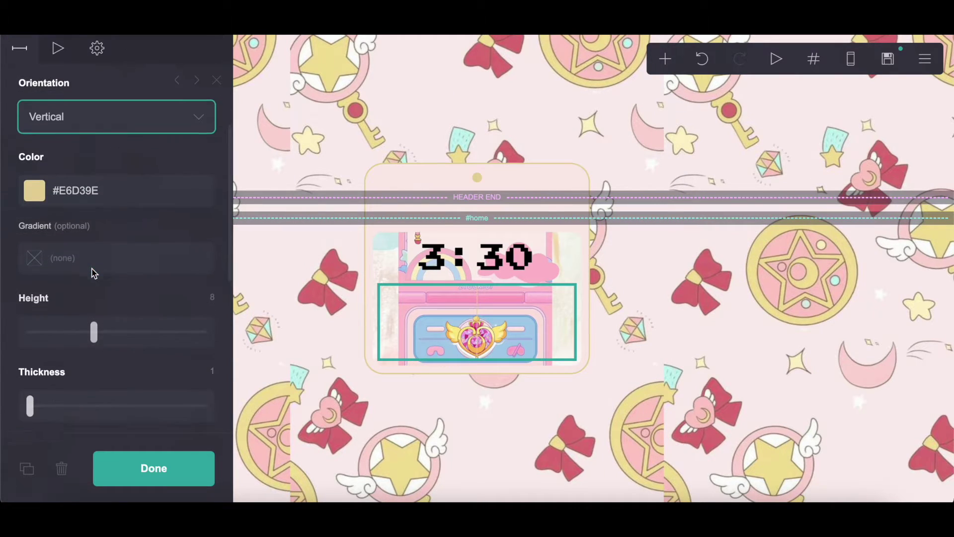
pyautogui.click(218, 292)
pyautogui.write('11')
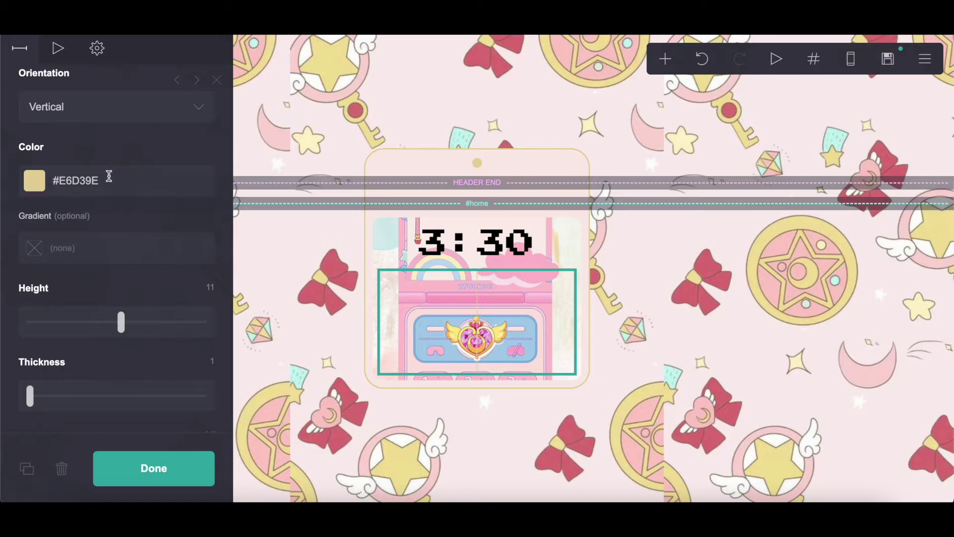
# Step: Make the divider fully transparent with color #E6D39E00 and duplicate it
pyautogui.click(106, 175)
pyautogui.click(172, 380)
pyautogui.moveTo(88, 387); pyautogui.dragTo(2, 387)
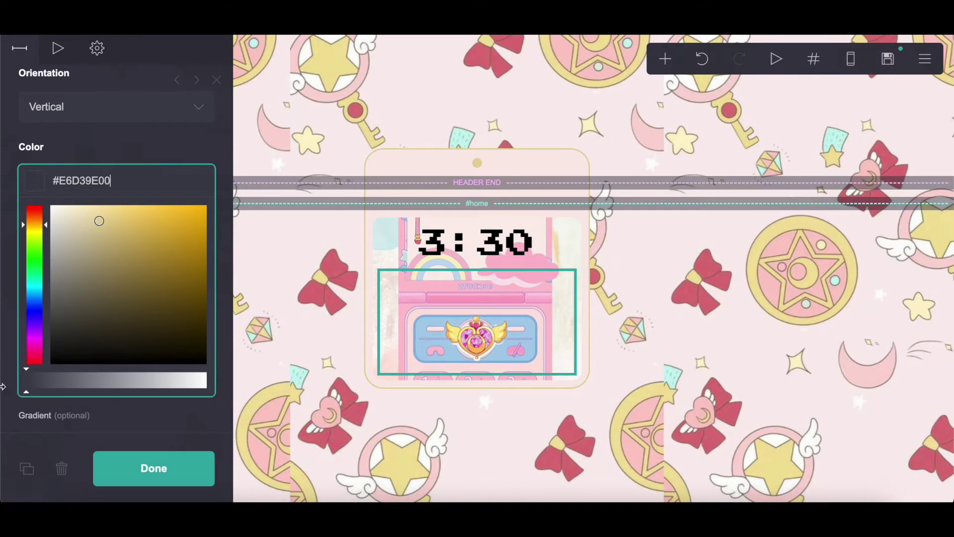
pyautogui.click(26, 482)
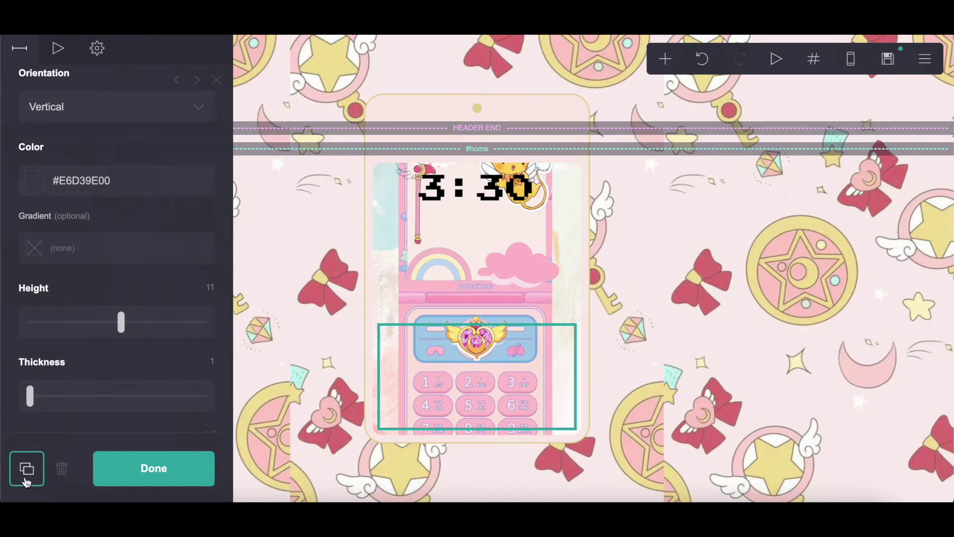
# Step: Add an icon between the two dividers in Carrd, set its type to Lock (Alt) and link it to #home
pyautogui.click(665, 64)
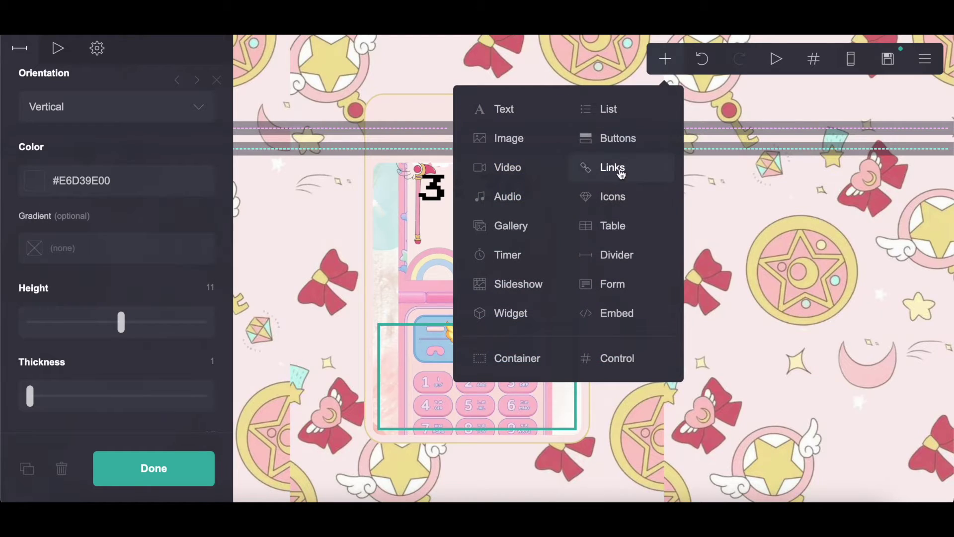
pyautogui.click(611, 202)
pyautogui.moveTo(489, 434); pyautogui.dragTo(536, 308)
pyautogui.click(108, 227)
pyautogui.scroll(-10, 108, 227)
pyautogui.scroll(1, 108, 227)
pyautogui.click(98, 251)
pyautogui.moveTo(154, 227); pyautogui.dragTo(3, 226)
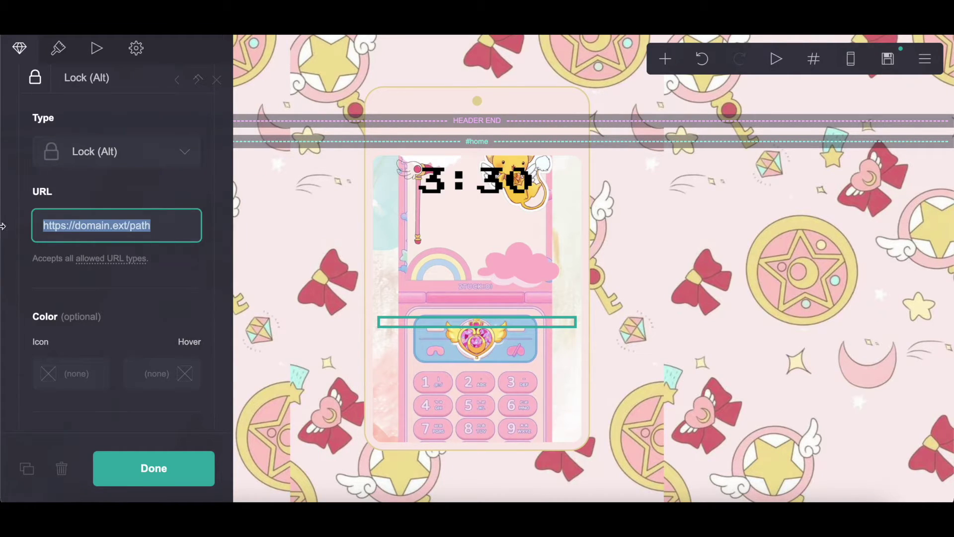
pyautogui.write('#home')
# Step: Set the lock icon's color to #000000 and its size to 3.25
pyautogui.click(58, 47)
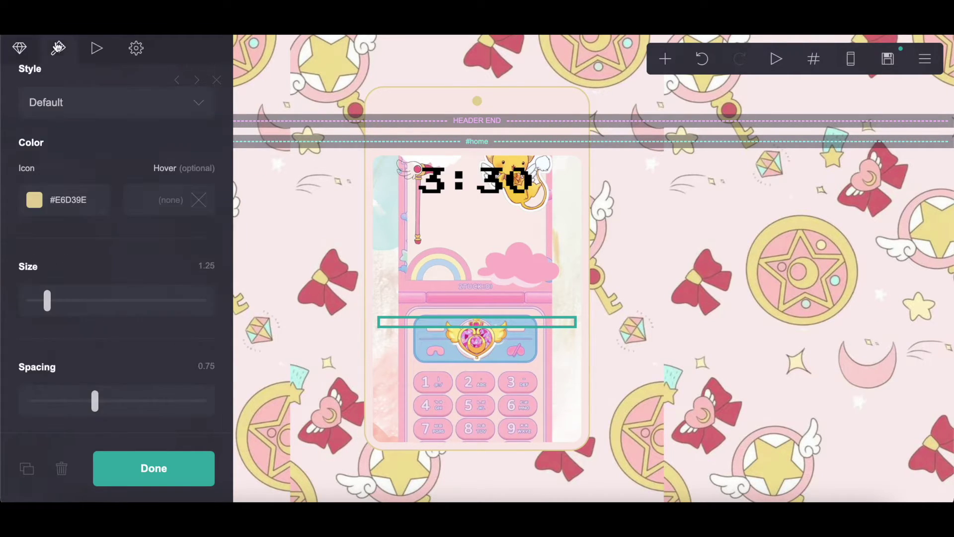
pyautogui.click(105, 217)
pyautogui.write('#000000')
pyautogui.click(104, 176)
pyautogui.click(205, 265)
pyautogui.write('3.25')
pyautogui.press('Return')
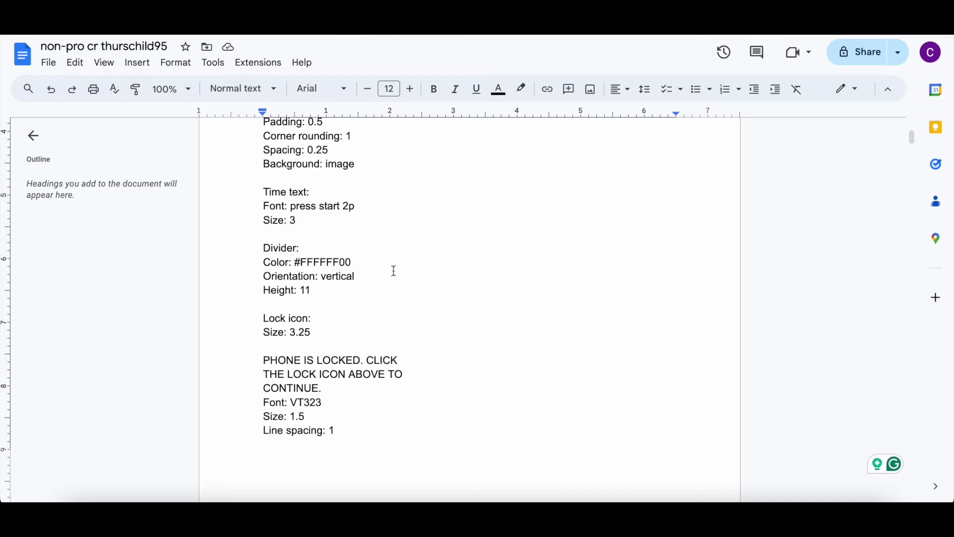
# Step: Copy the "PHONE IS LOCKED. CLICK THE LOCK ICON ABOVE TO CONTINUE." message from the Google Docs list
pyautogui.scroll(-3, 393, 270)
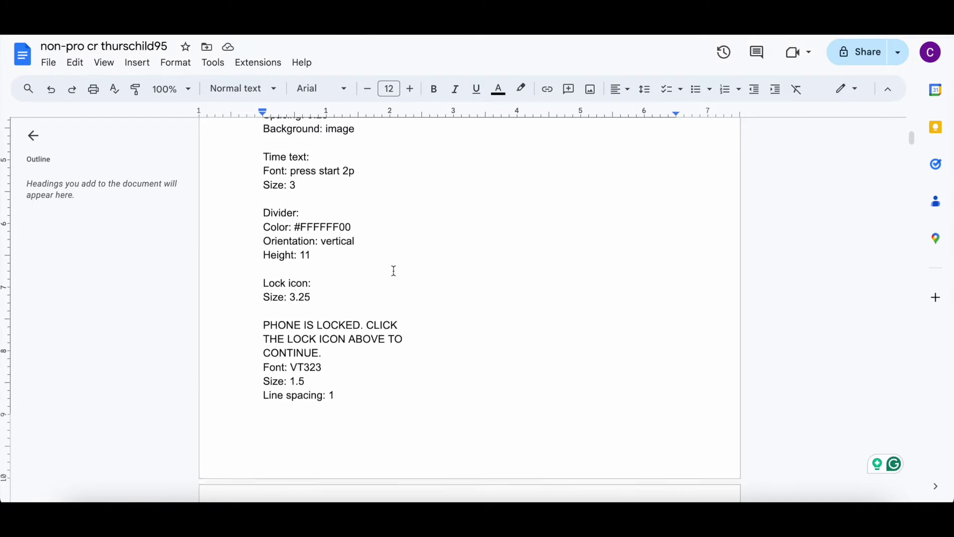
pyautogui.moveTo(257, 196); pyautogui.dragTo(338, 224)
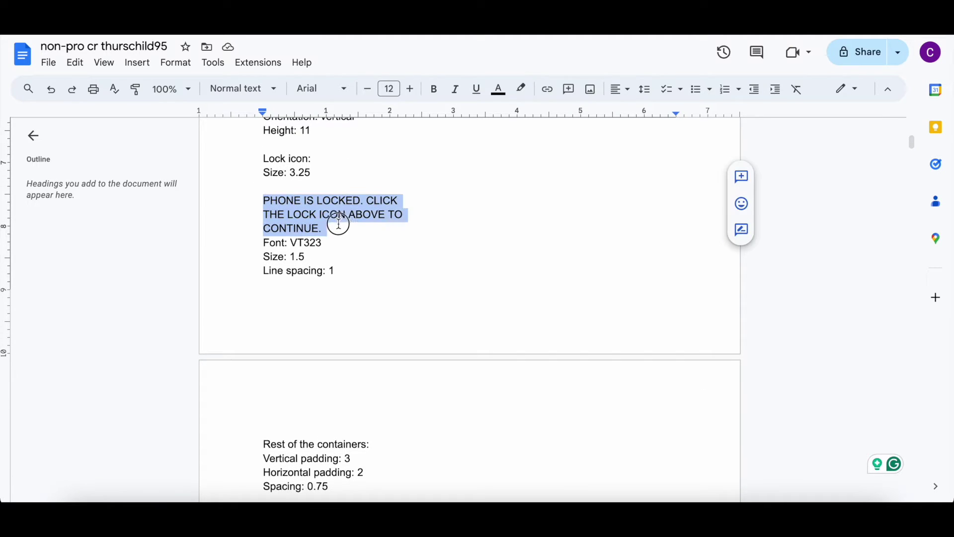
pyautogui.rightClick(344, 234)
pyautogui.click(393, 191)
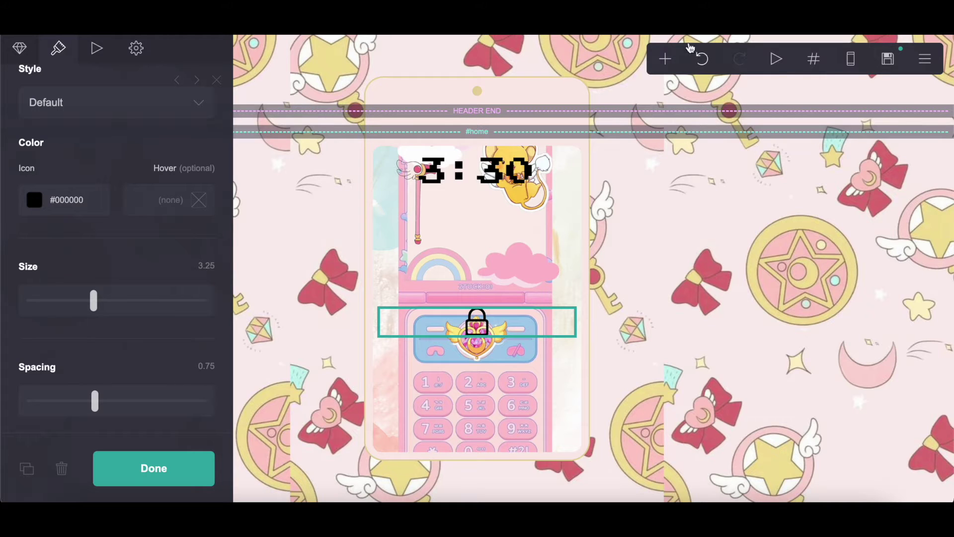
# Step: Add a text element below the lock icon in Carrd and set its font to VT323
pyautogui.click(665, 60)
pyautogui.click(530, 108)
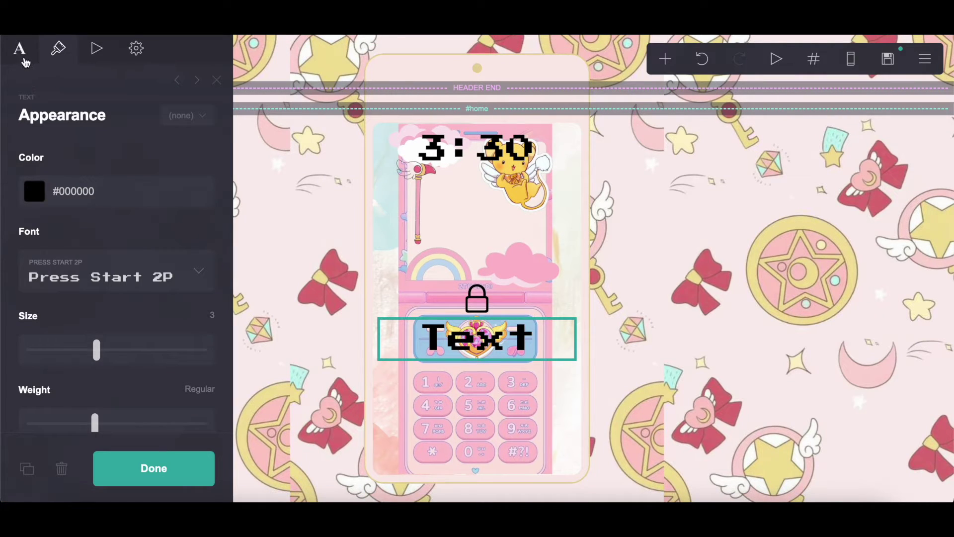
pyautogui.click(127, 286)
pyautogui.scroll(-10, 204, 218)
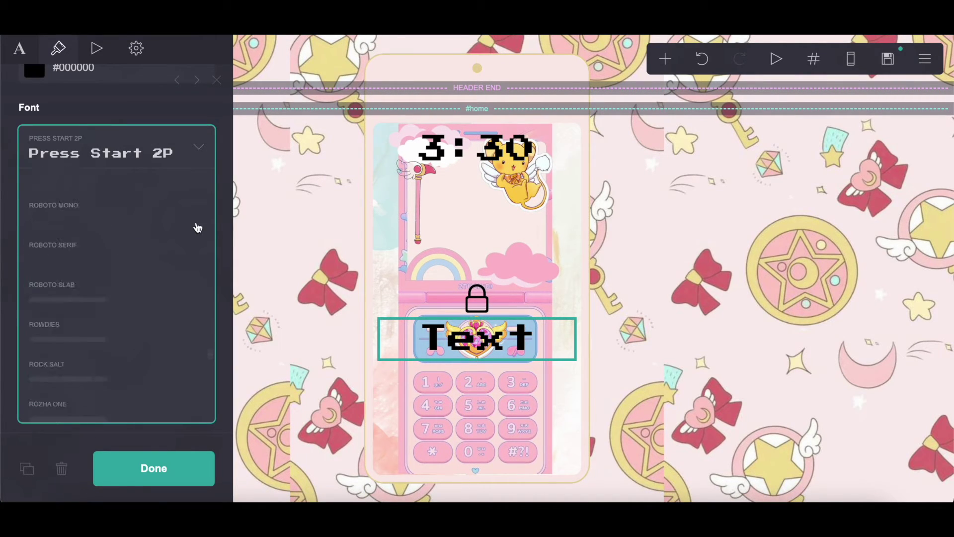
pyautogui.scroll(-15, 164, 318)
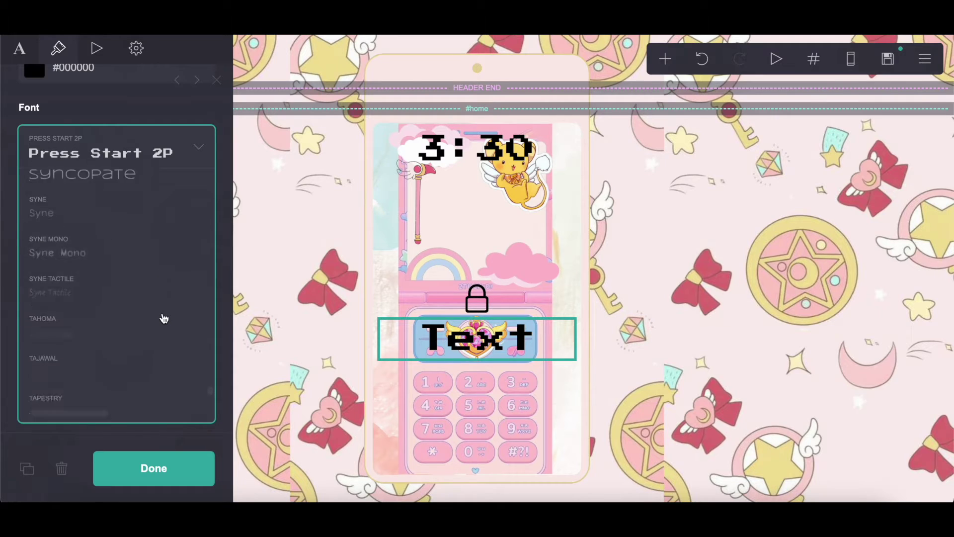
pyautogui.scroll(-10, 163, 318)
pyautogui.scroll(8, 164, 318)
pyautogui.scroll(2, 164, 318)
pyautogui.click(124, 303)
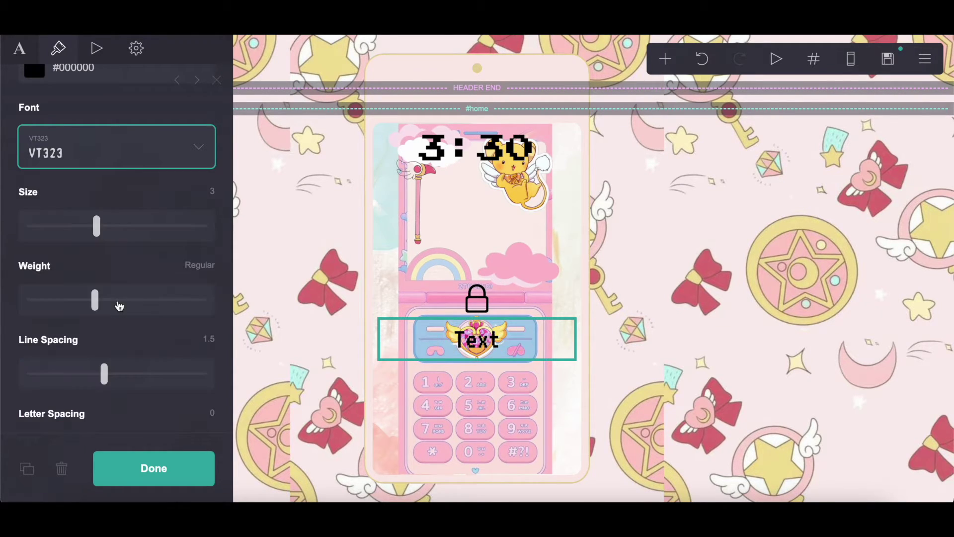
# Step: Set the new text's size to 1.5 and its line spacing to 1
pyautogui.click(205, 190)
pyautogui.write('1.5')
pyautogui.click(211, 311)
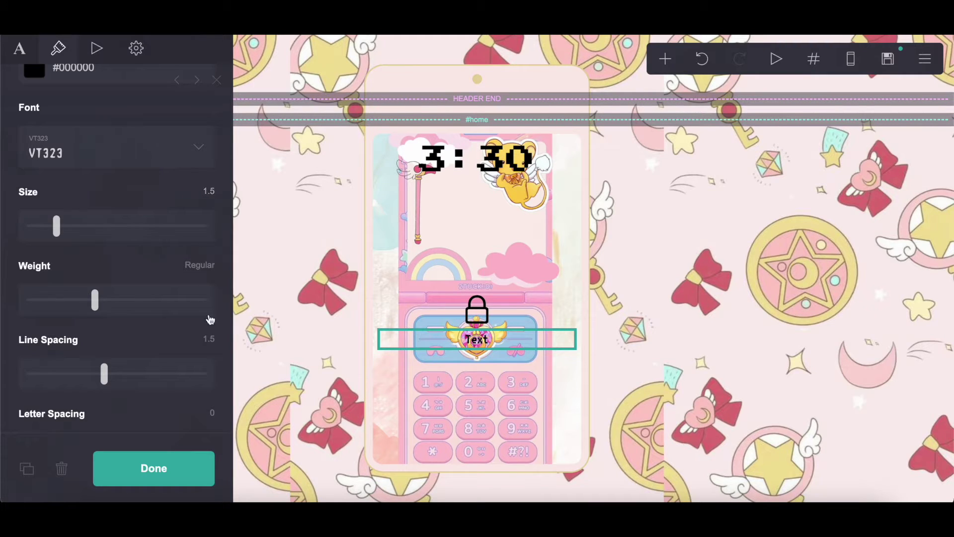
pyautogui.write('1')
# Step: Replace the placeholder text below the lock icon with the copied "PHONE IS LOCKED. CLICK THE LOCK ICON ABOVE TO CONTINUE." message
pyautogui.click(20, 49)
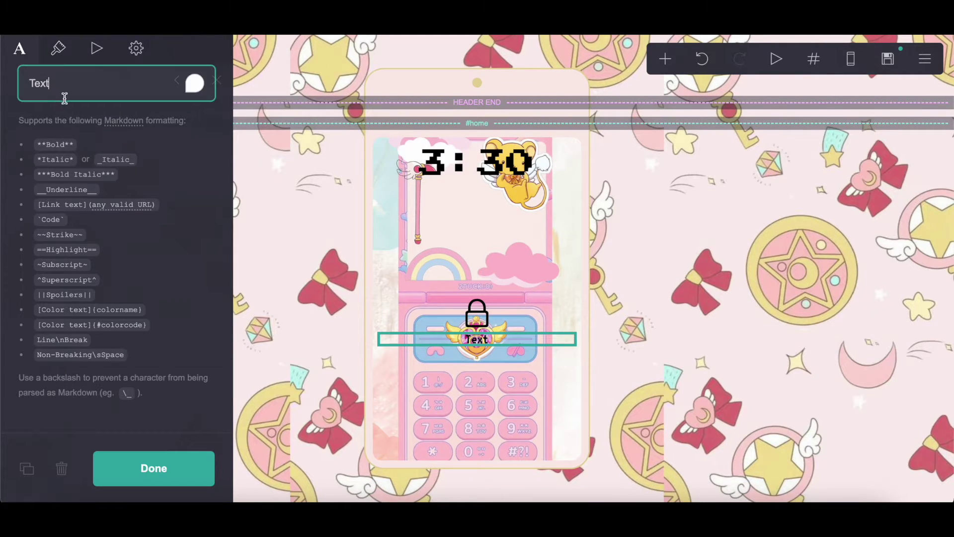
pyautogui.rightClick(66, 85)
pyautogui.click(90, 198)
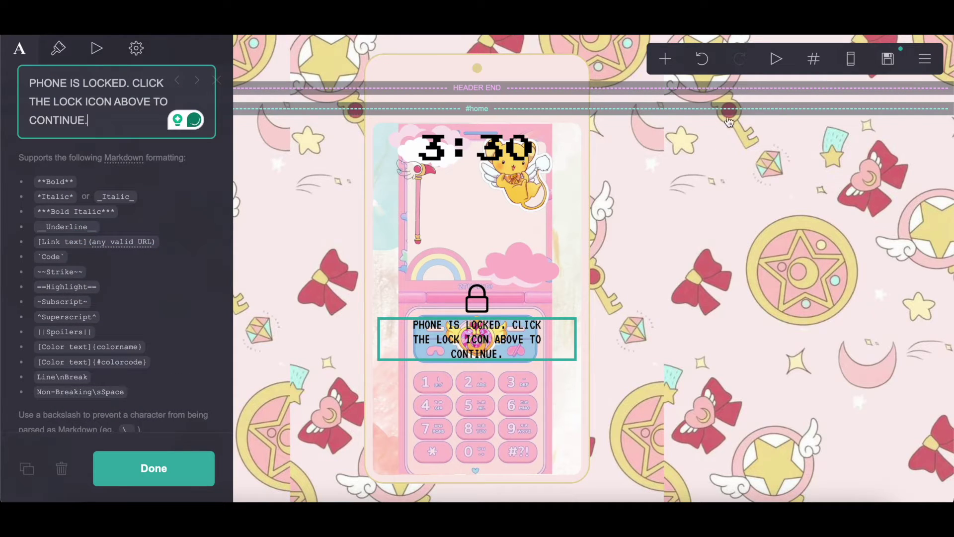
# Step: Add a section break control below the lock screen container and name the section one
pyautogui.click(667, 60)
pyautogui.click(614, 358)
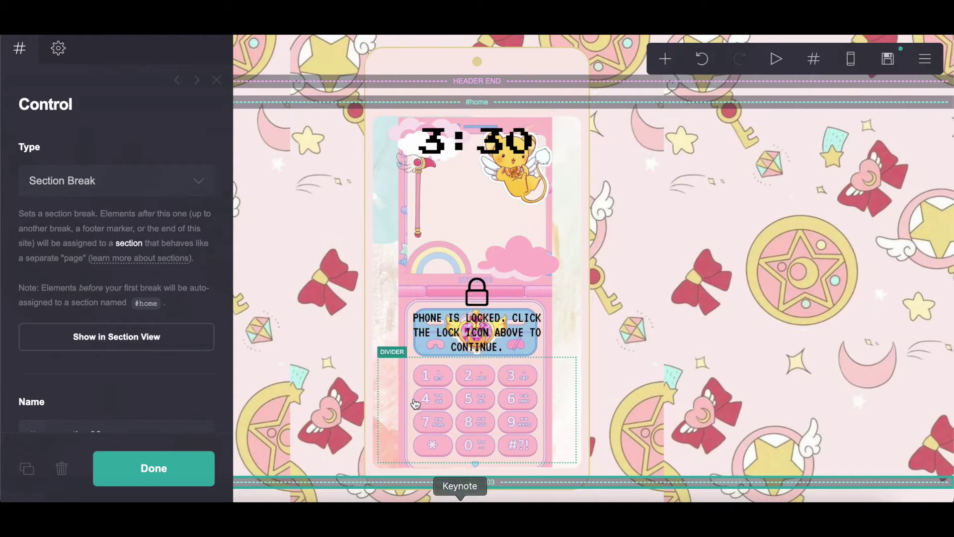
pyautogui.scroll(-2, 74, 379)
pyautogui.scroll(-3, 74, 379)
pyautogui.moveTo(59, 203); pyautogui.dragTo(198, 211)
pyautogui.write('one')
# Step: Add a container below the #one section break with vertical padding 3 and horizontal padding 2, following the Google Docs list
pyautogui.click(665, 60)
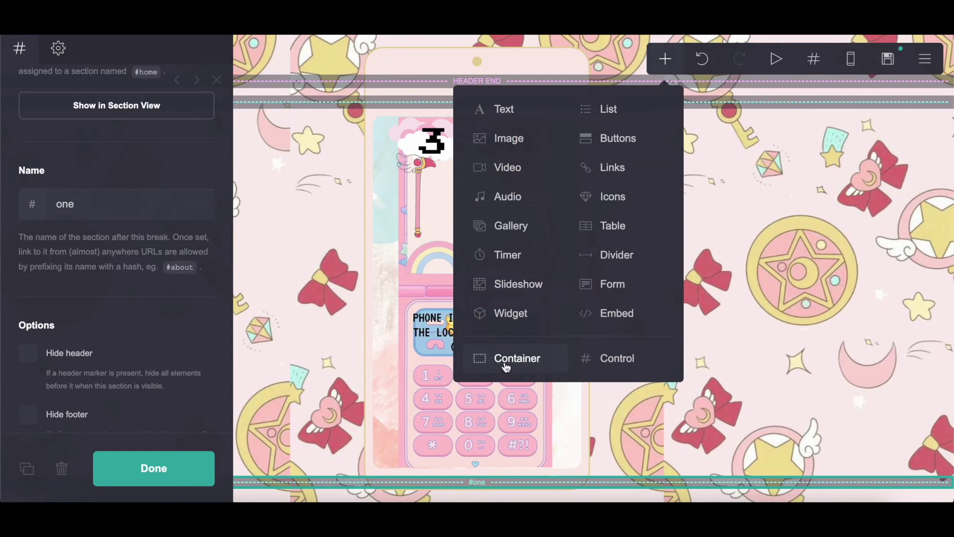
pyautogui.click(505, 366)
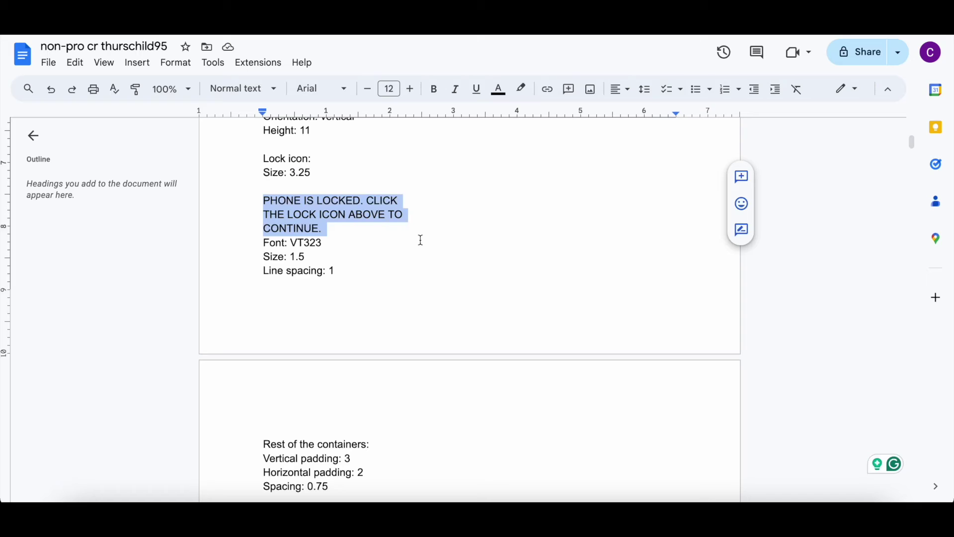
pyautogui.scroll(-2, 419, 239)
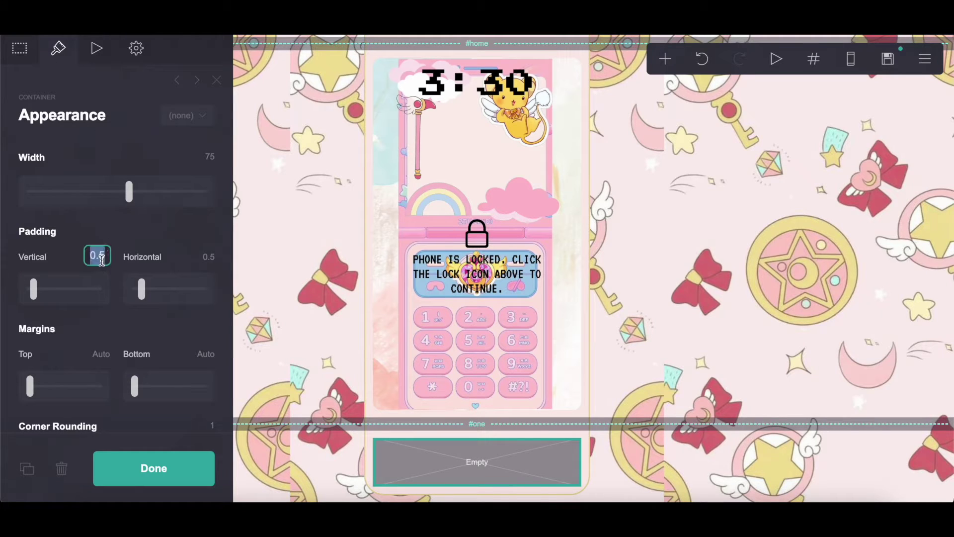
pyautogui.click(209, 256)
pyautogui.click(187, 239)
pyautogui.scroll(-6, 187, 239)
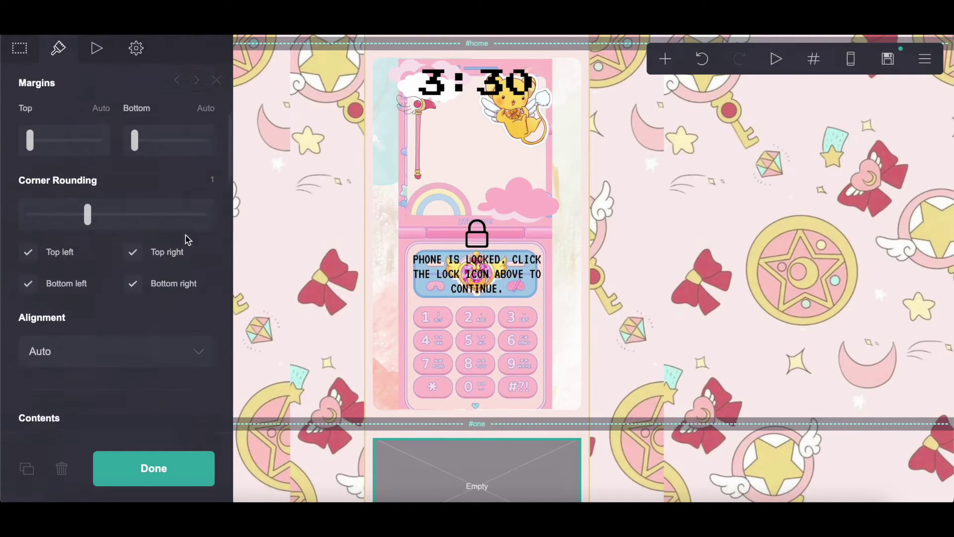
# Step: Set the new container's contents spacing to 0.75
pyautogui.scroll(-1, 187, 241)
pyautogui.click(207, 358)
pyautogui.write('.75')
pyautogui.press('Return')
pyautogui.scroll(5, 74, 206)
pyautogui.scroll(-2, 126, 101)
pyautogui.press('Escape')
# Step: Upload 6afd388cce1f...37771ac7.jpeg from Downloads as the #one container's background image and accept it
pyautogui.scroll(-8, 477, 268)
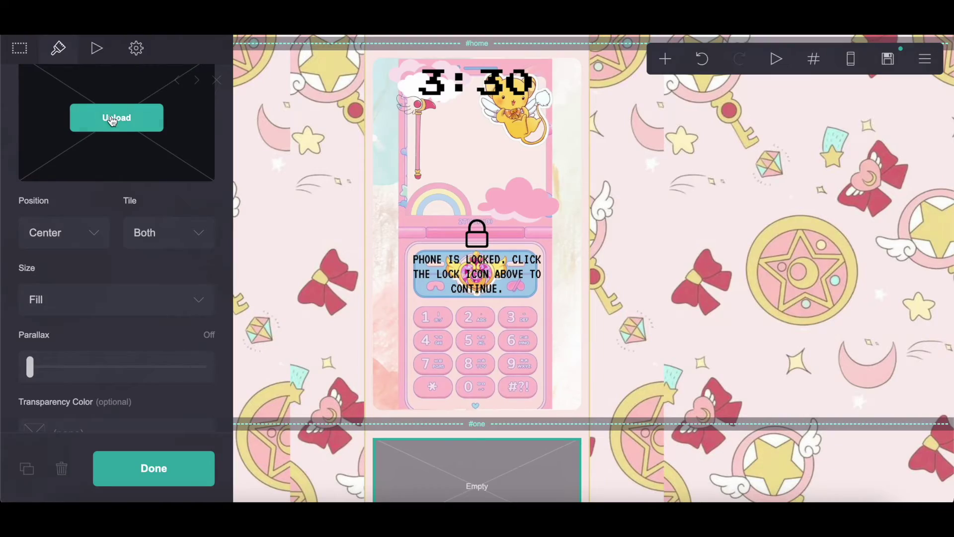
pyautogui.click(113, 119)
pyautogui.scroll(-4, 400, 209)
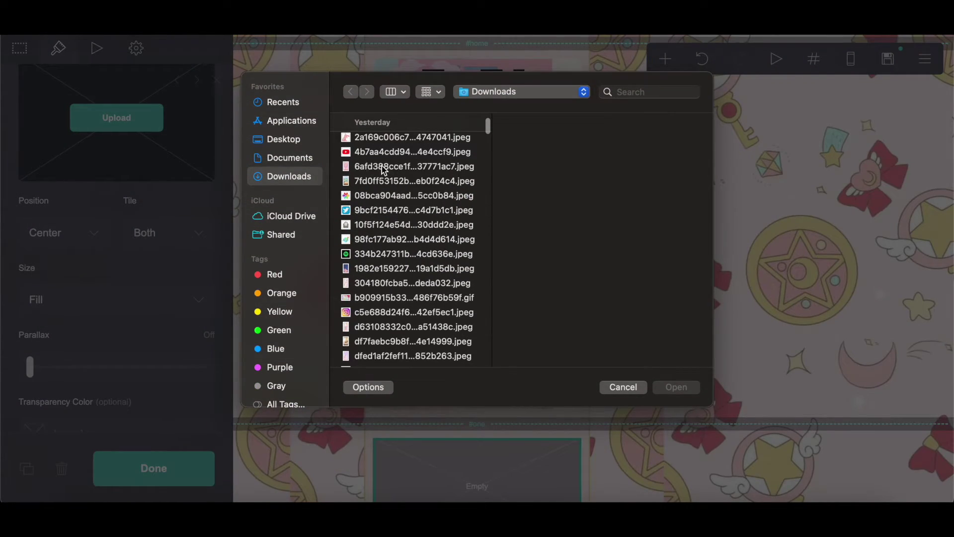
pyautogui.click(384, 167)
pyautogui.click(685, 390)
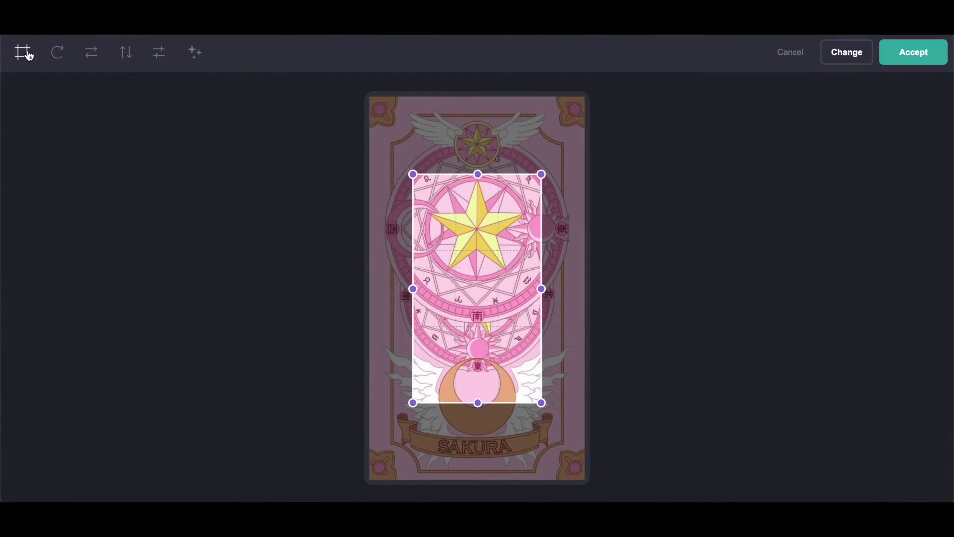
pyautogui.click(899, 53)
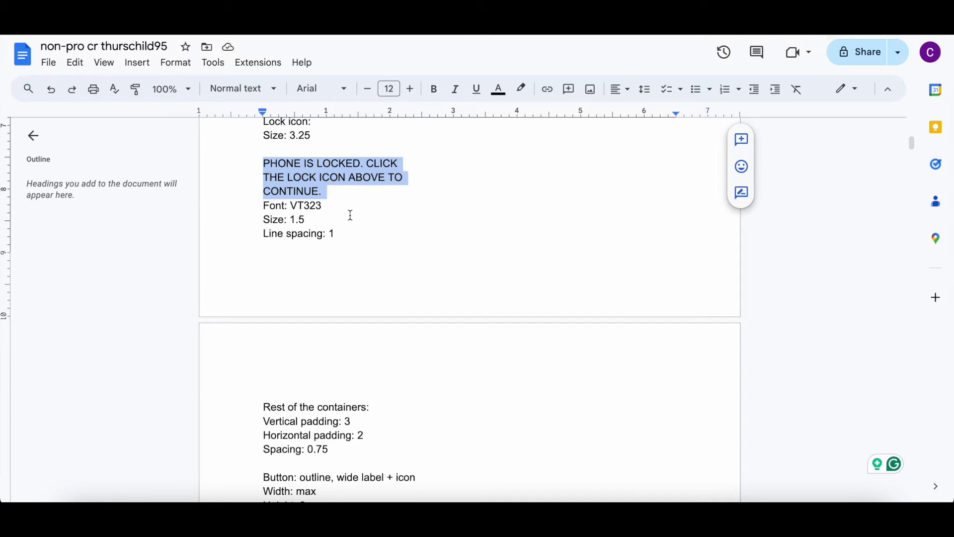
# Step: Check the button settings in Google Docs, then add a button to the #one container in Outline style with Wide Label + Icon
pyautogui.scroll(-2, 351, 215)
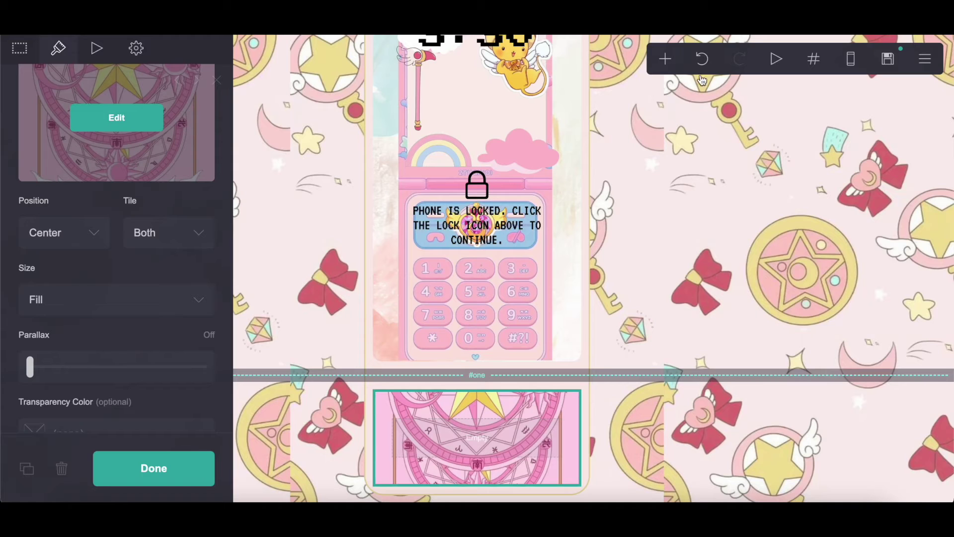
pyautogui.click(665, 60)
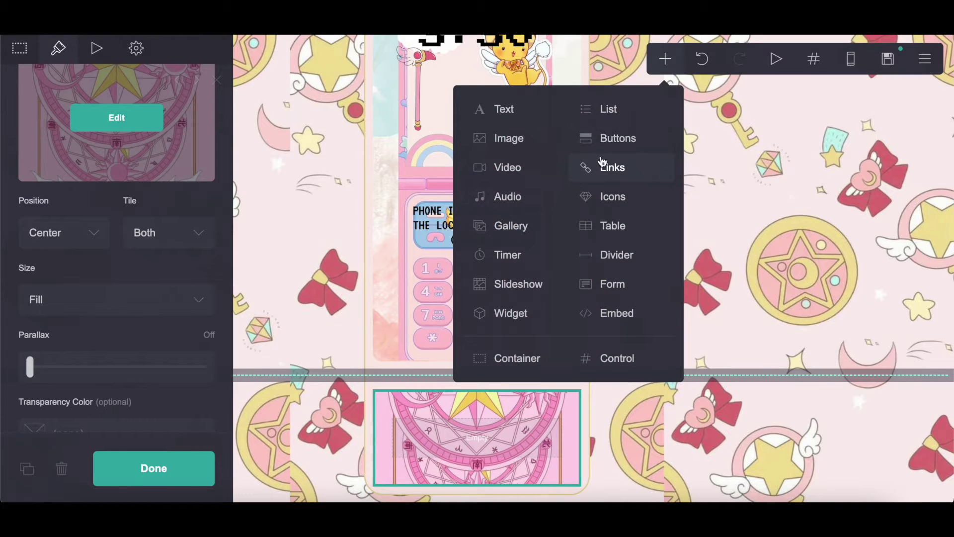
pyautogui.click(614, 142)
pyautogui.click(59, 60)
pyautogui.click(110, 204)
pyautogui.click(110, 207)
pyautogui.click(109, 240)
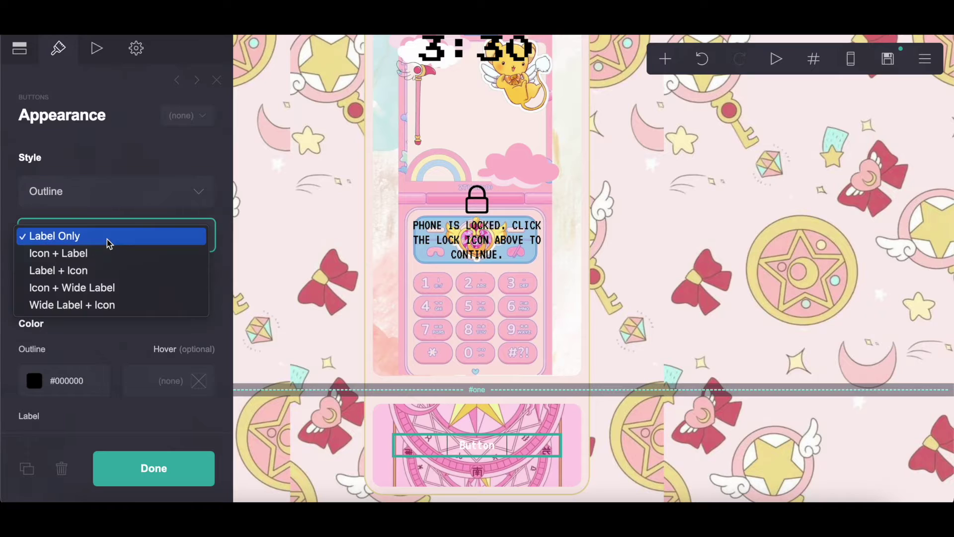
pyautogui.click(93, 306)
# Step: Set the button's corner rounding to 2.5, width to Max and height to 2, checking the values in Google Docs
pyautogui.scroll(-4, 96, 312)
pyautogui.scroll(-7, 96, 312)
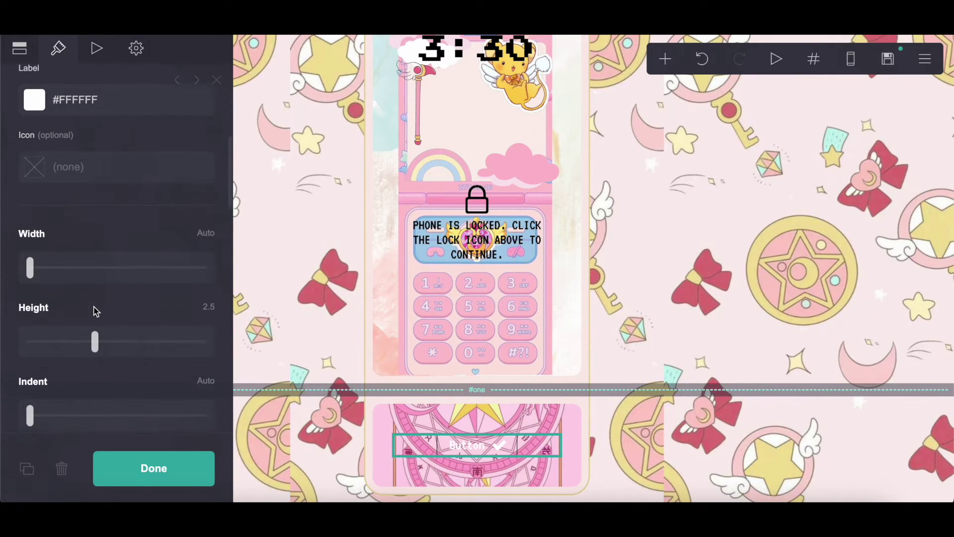
pyautogui.moveTo(44, 382); pyautogui.dragTo(301, 374)
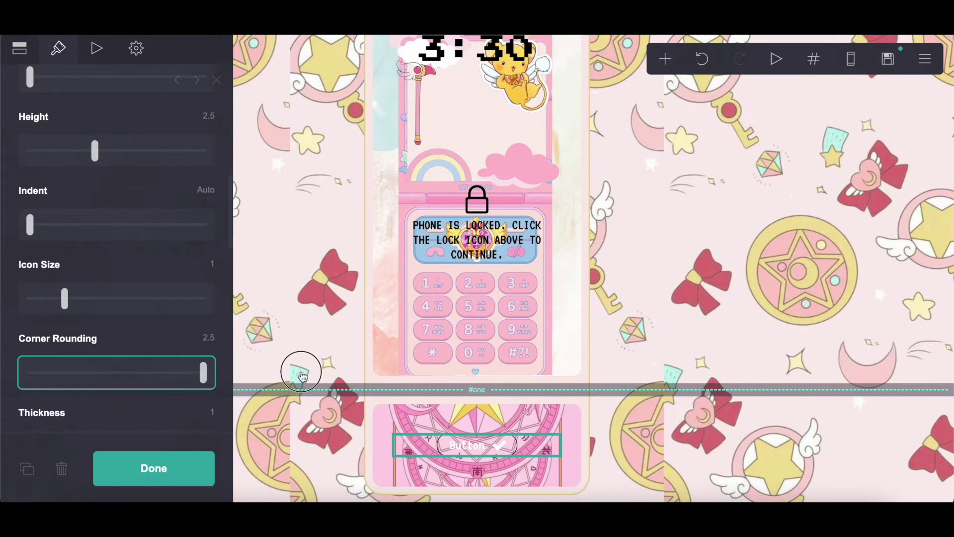
pyautogui.scroll(3, 124, 254)
pyautogui.moveTo(30, 151); pyautogui.dragTo(314, 149)
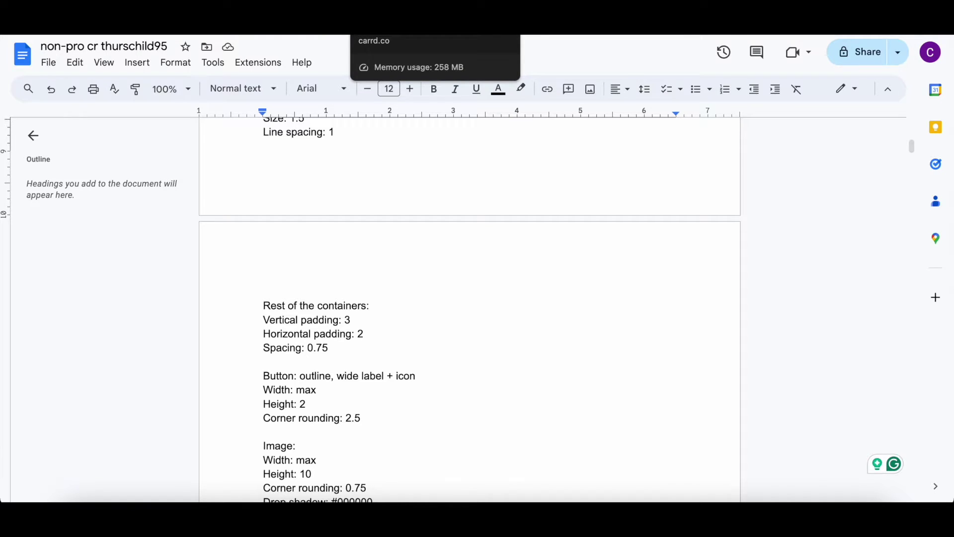
pyautogui.click(393, 25)
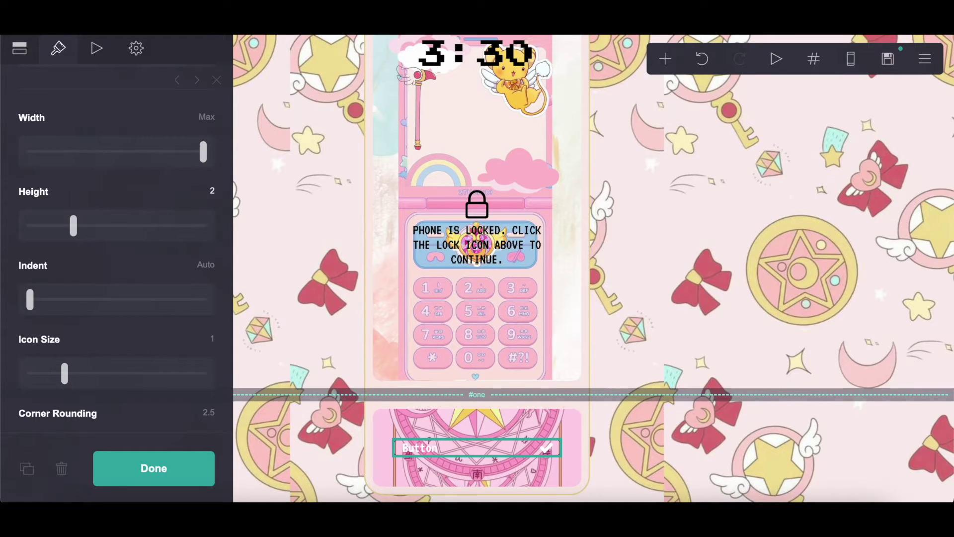
# Step: Set the button's label color to #000000
pyautogui.scroll(4, 205, 196)
pyautogui.click(119, 193)
pyautogui.moveTo(100, 341); pyautogui.dragTo(3, 467)
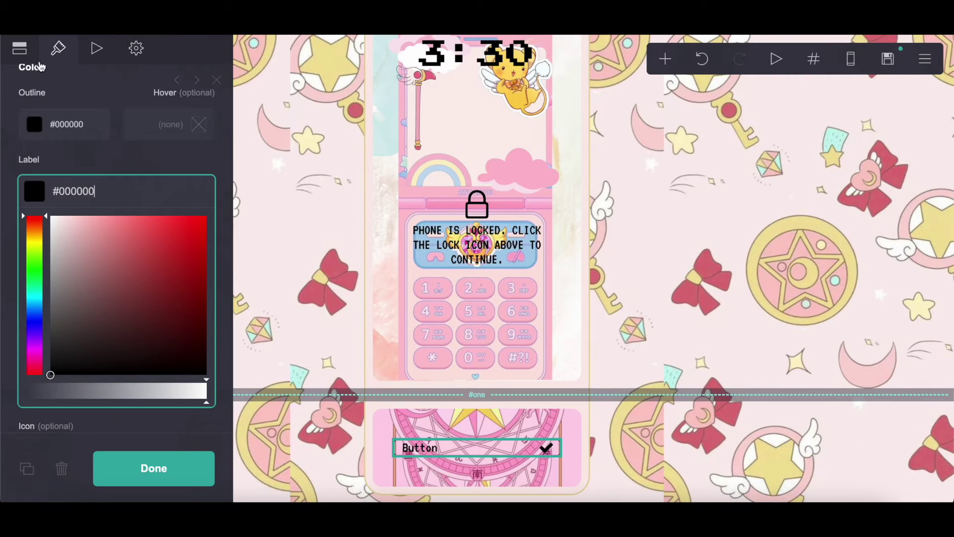
# Step: Change the button's label to the site owner's name in possessive form followed by CARRD
pyautogui.scroll(5, 32, 71)
pyautogui.click(107, 162)
pyautogui.doubleClick(74, 229)
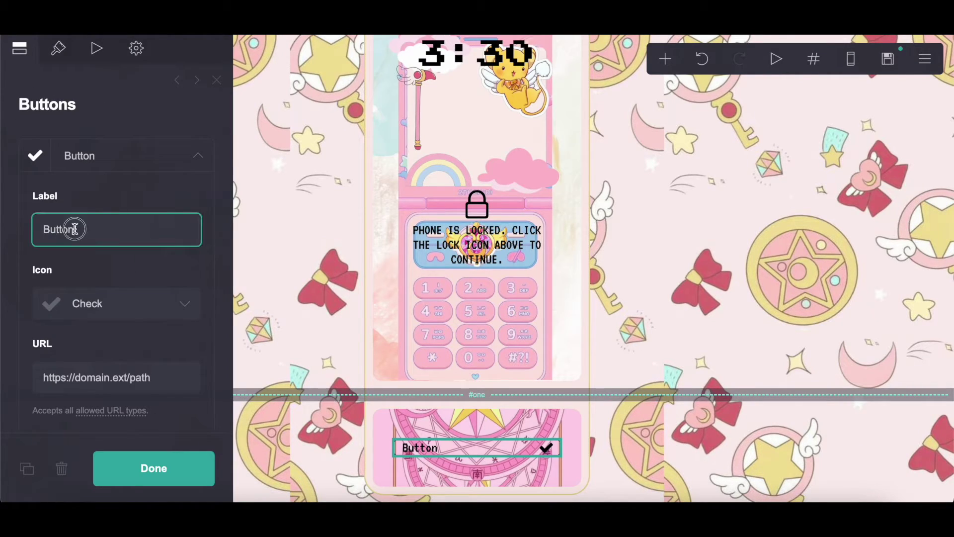
pyautogui.write('Link')
# Step: Change the icon of the #one section's button from the check mark to Search
pyautogui.click(124, 290)
pyautogui.click(104, 306)
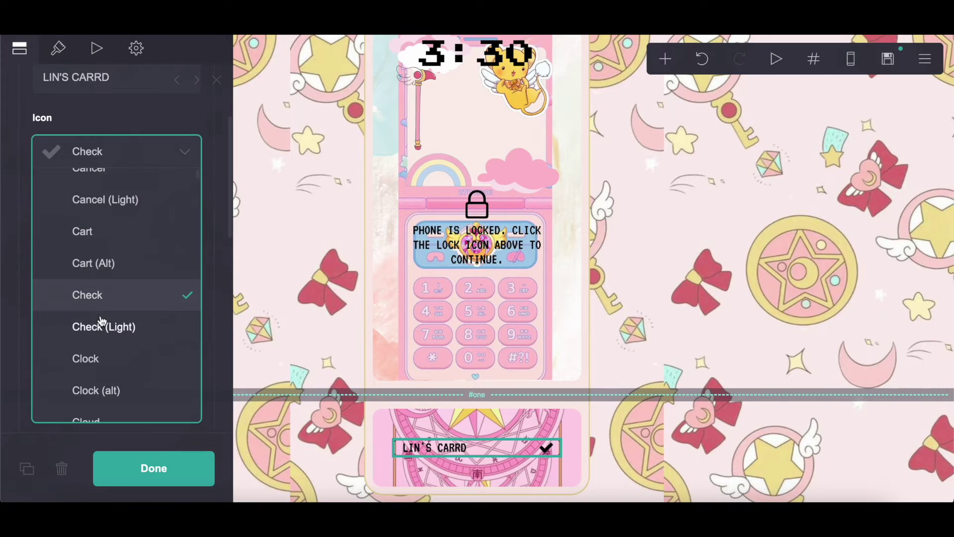
pyautogui.scroll(-10, 102, 321)
pyautogui.scroll(-10, 102, 320)
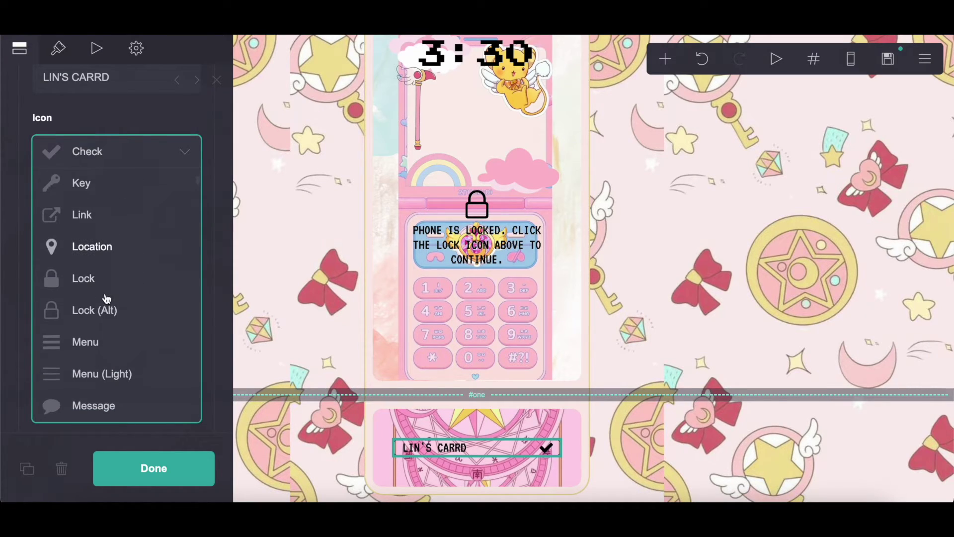
pyautogui.scroll(-5, 106, 298)
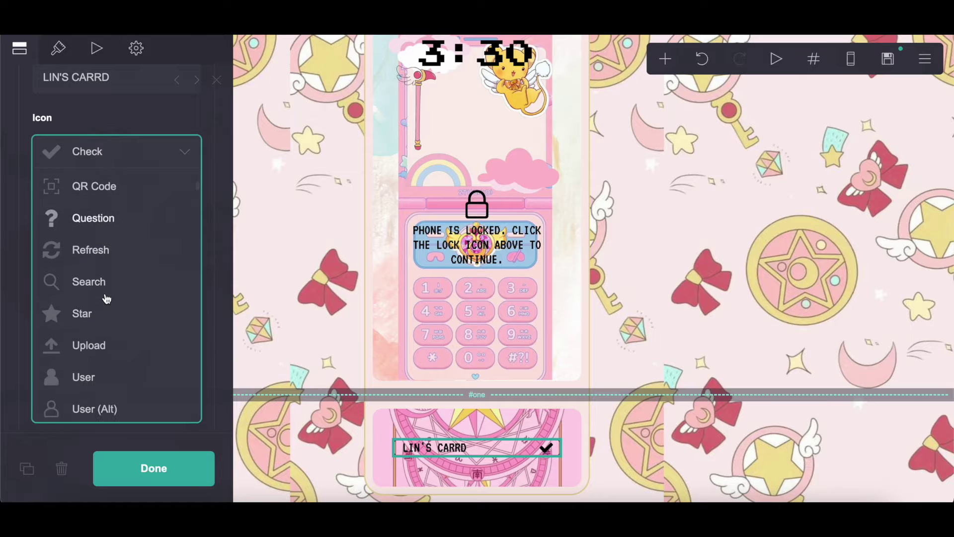
pyautogui.click(104, 273)
# Step: Add an image below the button with its width set to Max, checking the image settings in Google Docs
pyautogui.click(665, 61)
pyautogui.click(523, 148)
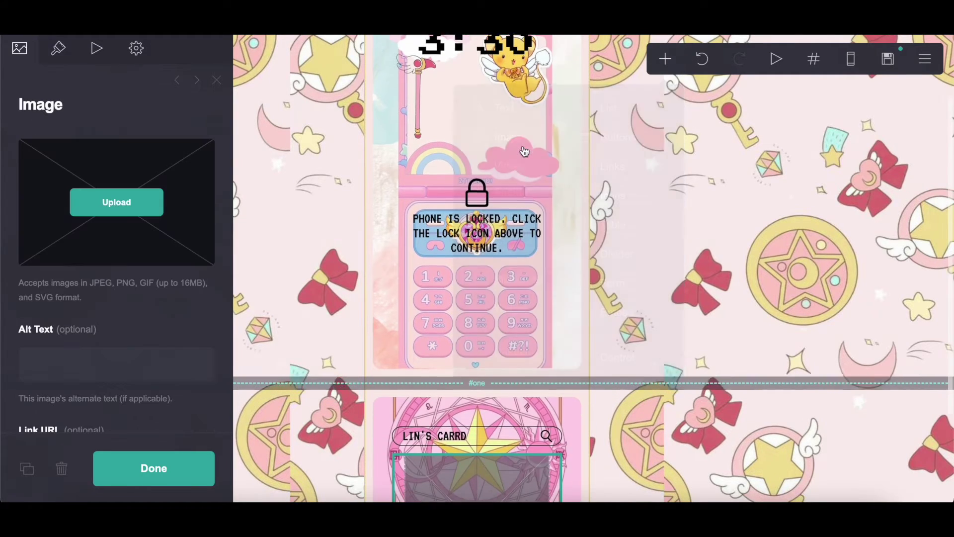
pyautogui.click(59, 49)
pyautogui.click(193, 199)
pyautogui.moveTo(194, 198); pyautogui.dragTo(186, 197)
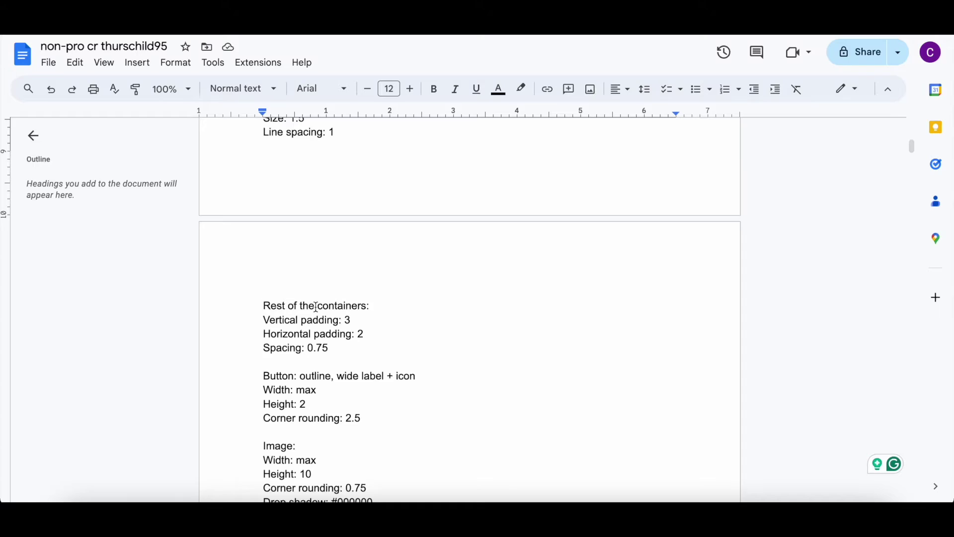
pyautogui.scroll(-2, 316, 307)
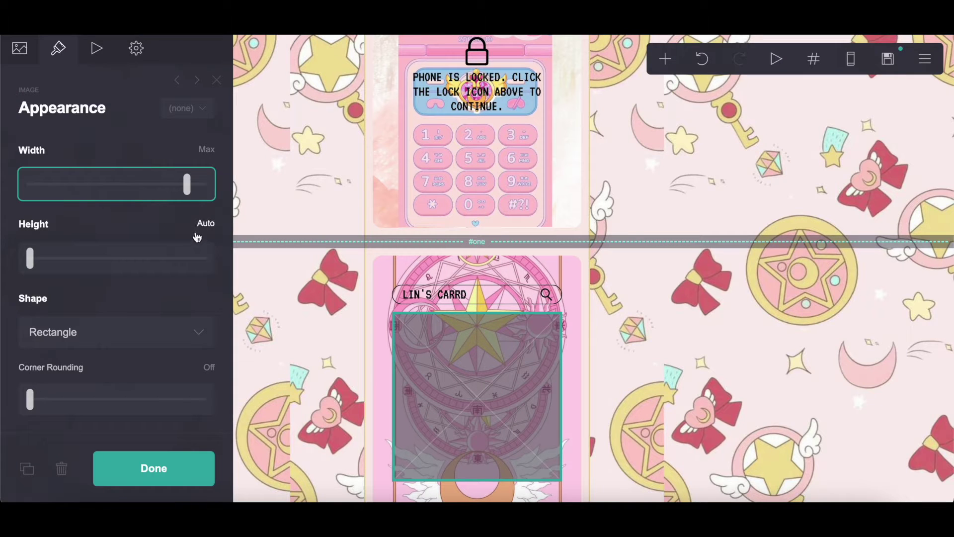
# Step: Set the image's height to 10 and its corner rounding to 0.75
pyautogui.click(202, 224)
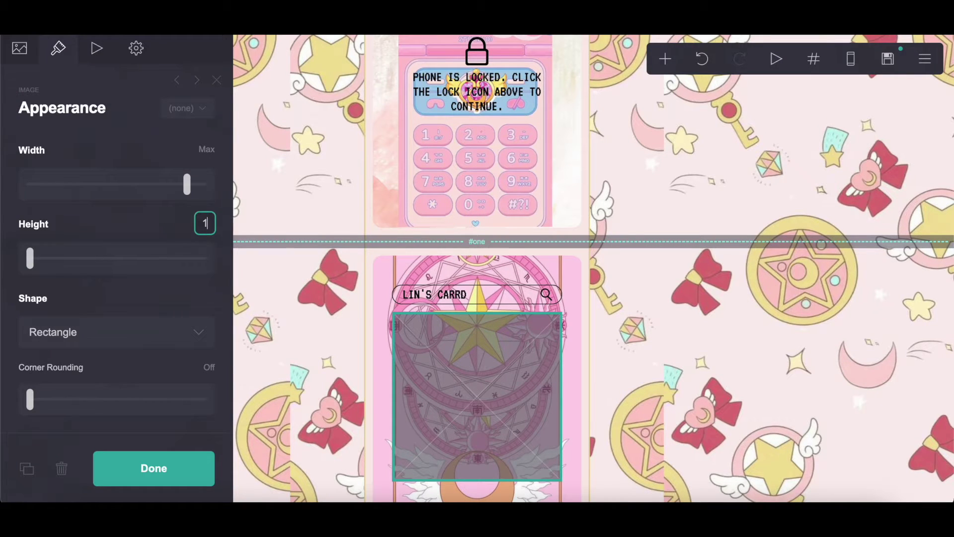
pyautogui.write('13')
pyautogui.scroll(-5, 191, 198)
pyautogui.click(203, 193)
pyautogui.write('.75')
pyautogui.press('Return')
# Step: Give the image a #000000 drop shadow with size 0, blur 0, distance 0.5 and a 45° angle
pyautogui.scroll(-4, 76, 294)
pyautogui.click(121, 209)
pyautogui.click(105, 331)
pyautogui.moveTo(61, 374); pyautogui.dragTo(50, 397)
pyautogui.click(149, 187)
pyautogui.moveTo(147, 342); pyautogui.dragTo(59, 349)
pyautogui.click(94, 314)
pyautogui.press('Return')
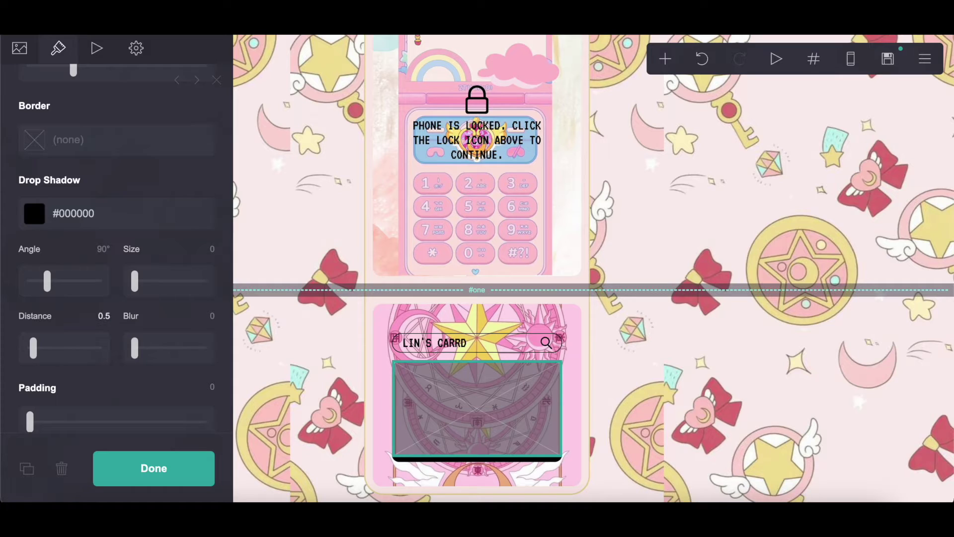
pyautogui.click(101, 251)
pyautogui.write('45')
pyautogui.press('Return')
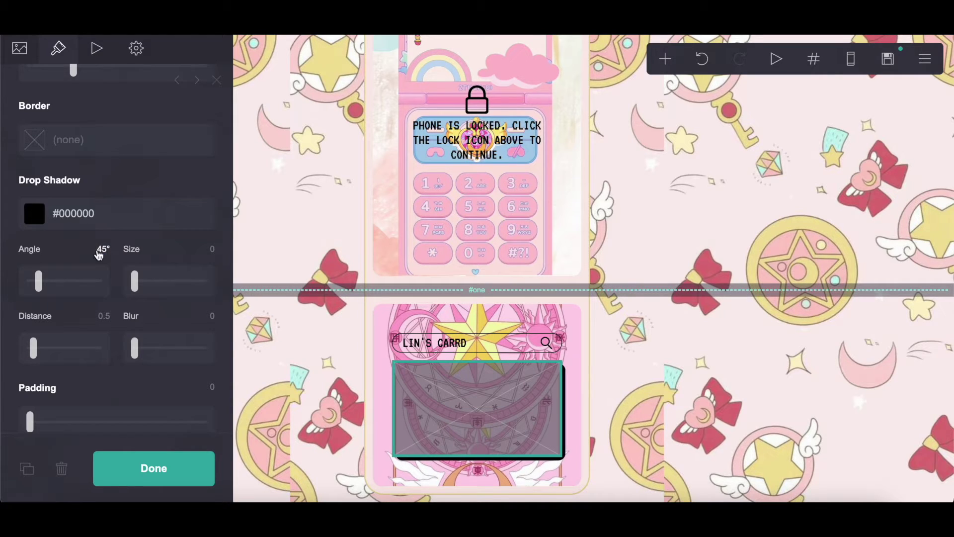
# Step: Upload the GIF b909915b33...486f76b59f.gif from Downloads into the image element
pyautogui.scroll(10, 45, 170)
pyautogui.click(37, 81)
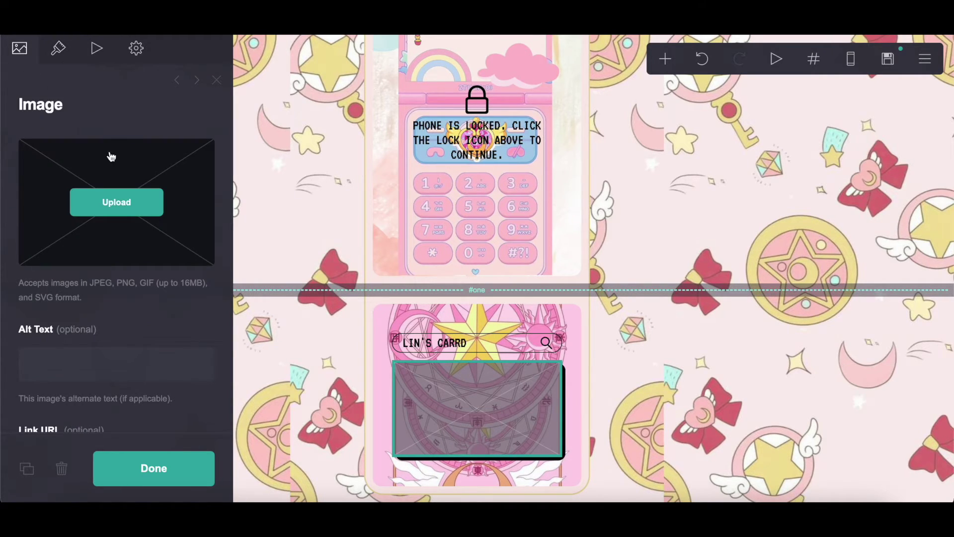
pyautogui.click(114, 155)
pyautogui.scroll(-2, 433, 247)
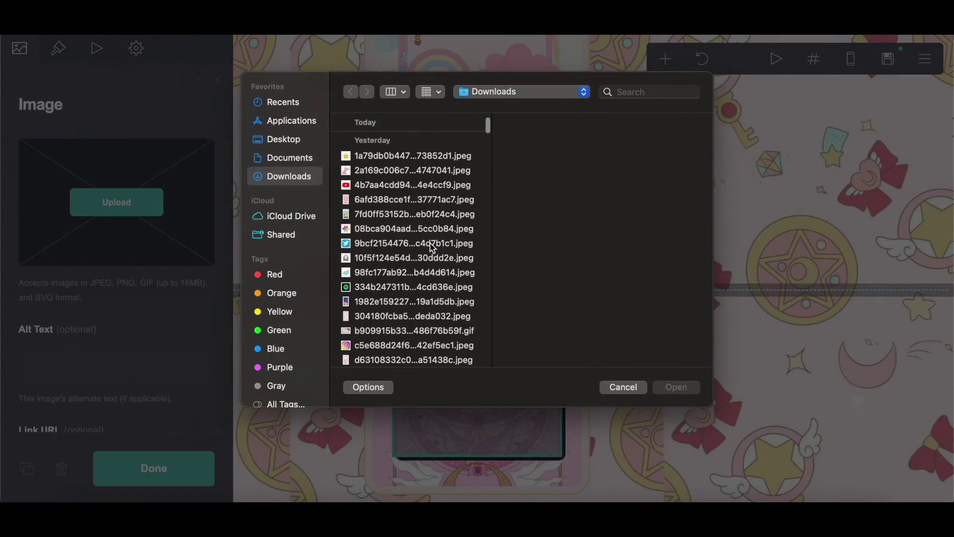
pyautogui.click(467, 332)
pyautogui.click(677, 387)
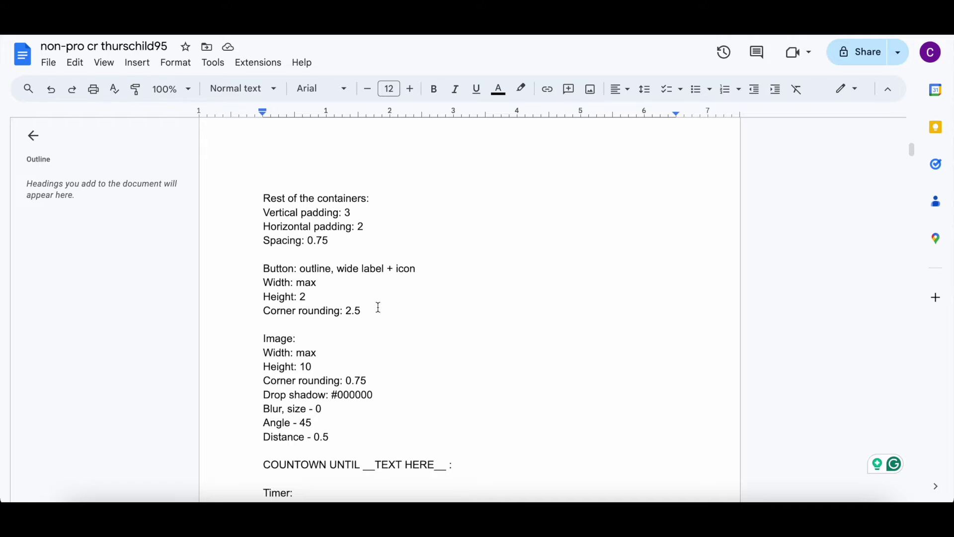
# Step: Switch to Google Docs and copy the line "COUNTOWN UNTIL __TEXT HERE__ :"
pyautogui.scroll(-3, 377, 307)
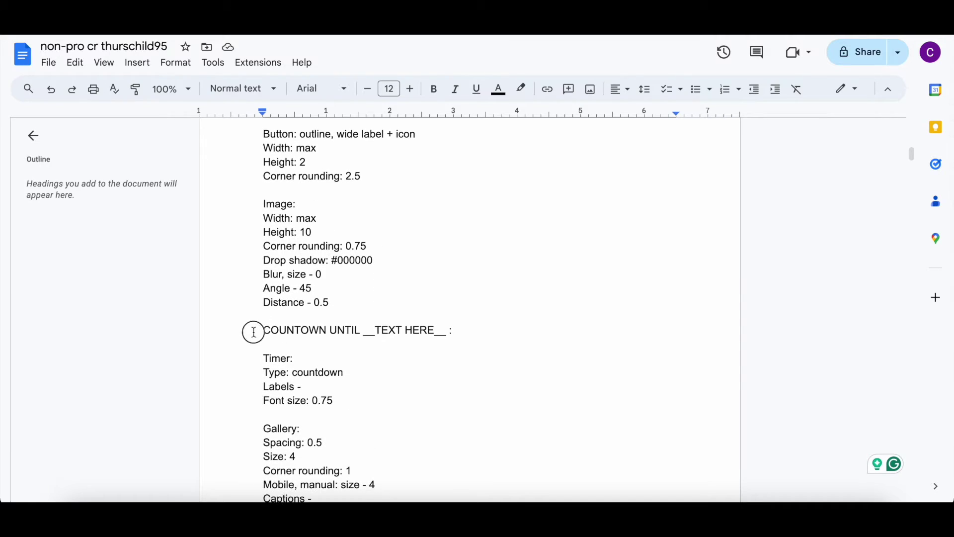
pyautogui.moveTo(253, 332); pyautogui.dragTo(541, 334)
pyautogui.rightClick(541, 334)
pyautogui.click(567, 188)
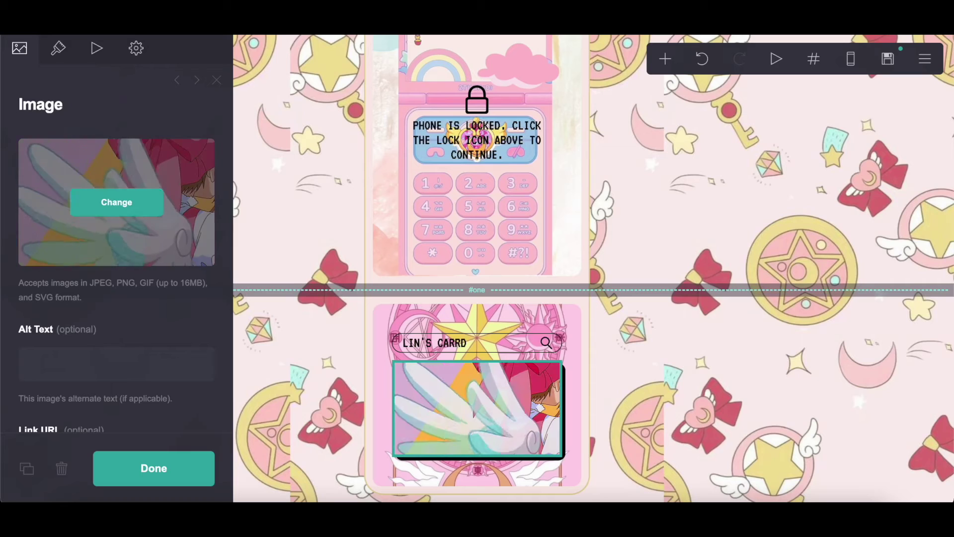
# Step: Add a text element below the image in Carrd and replace its placeholder with the copied "COUNTOWN UNTIL __TEXT HERE__ :" line
pyautogui.click(665, 58)
pyautogui.click(500, 106)
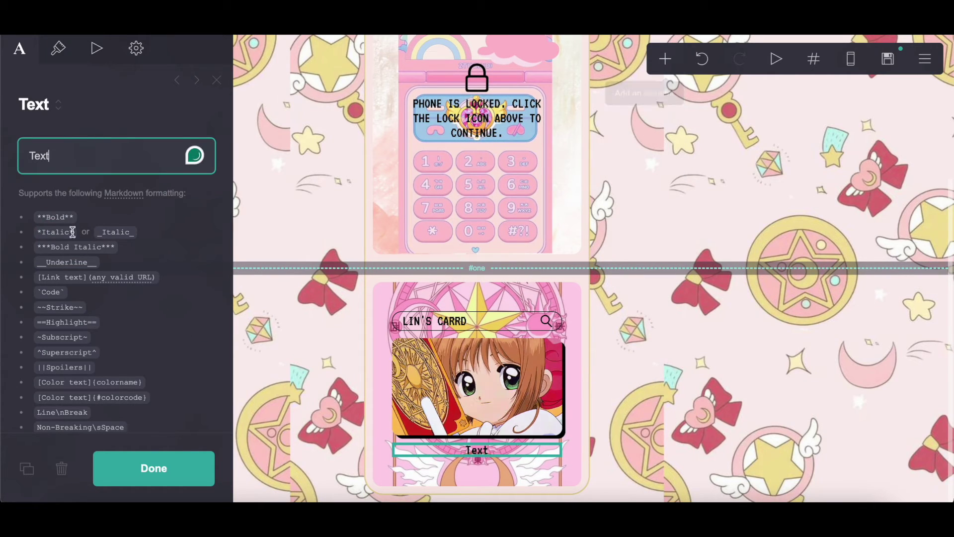
pyautogui.moveTo(76, 155); pyautogui.dragTo(21, 156)
pyautogui.rightClick(68, 157)
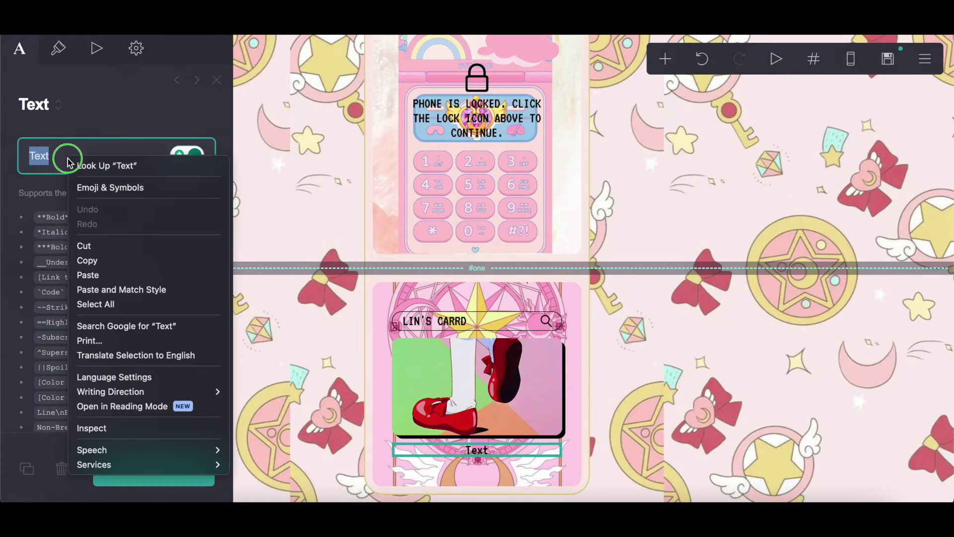
pyautogui.click(99, 275)
# Step: Add a timer below the countdown text and set its type to Countdown
pyautogui.click(665, 59)
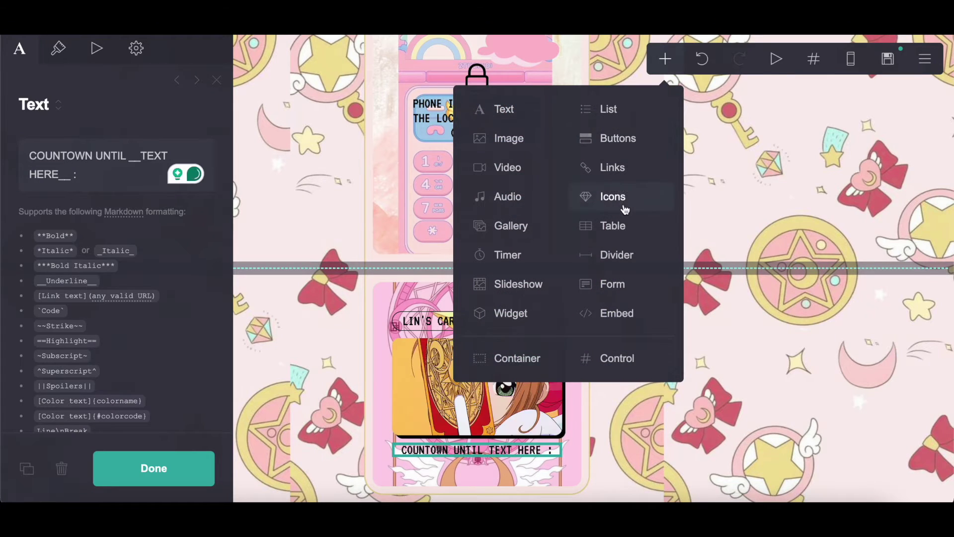
pyautogui.click(494, 258)
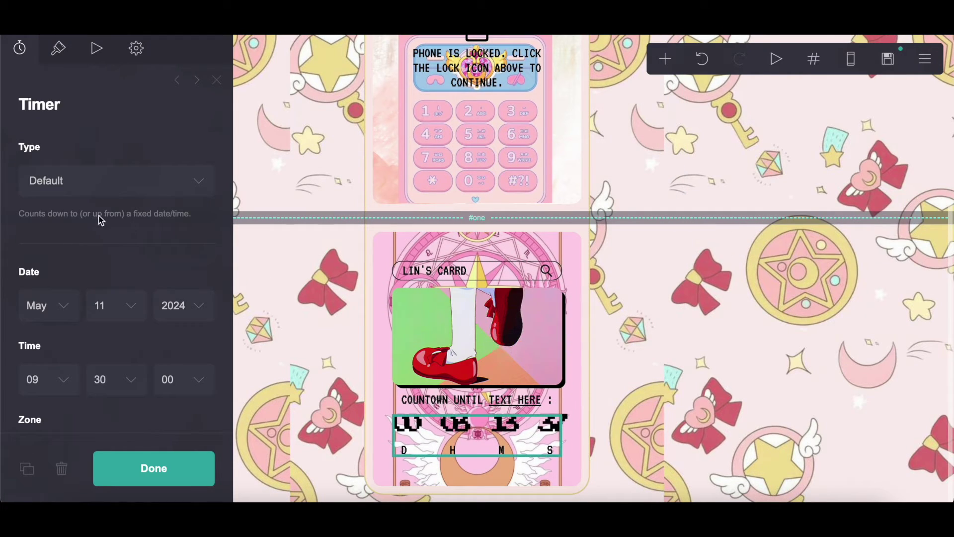
pyautogui.click(77, 183)
pyautogui.click(78, 205)
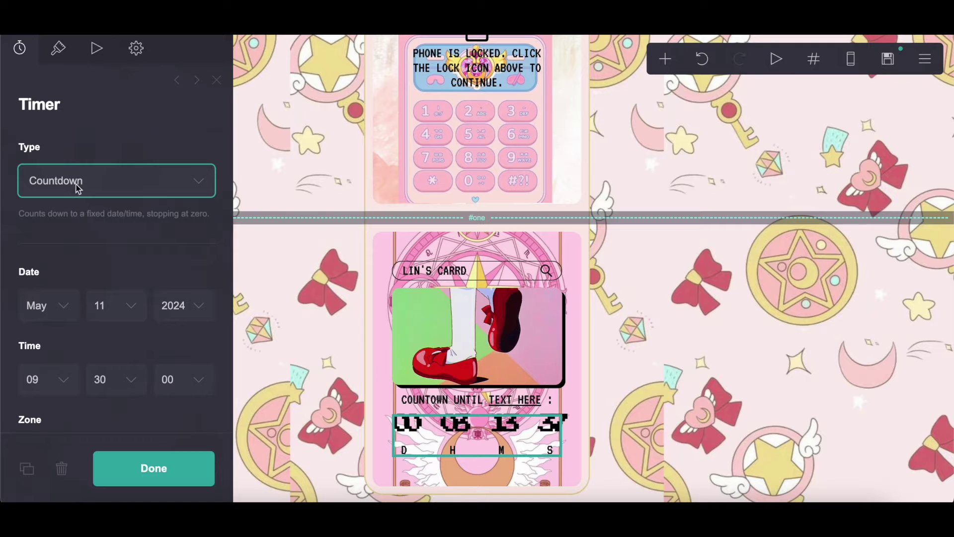
# Step: Check the timer settings in Google Docs and set the font size of the timer's labels to 0.75
pyautogui.hotkey('ctrl', 'Tab')
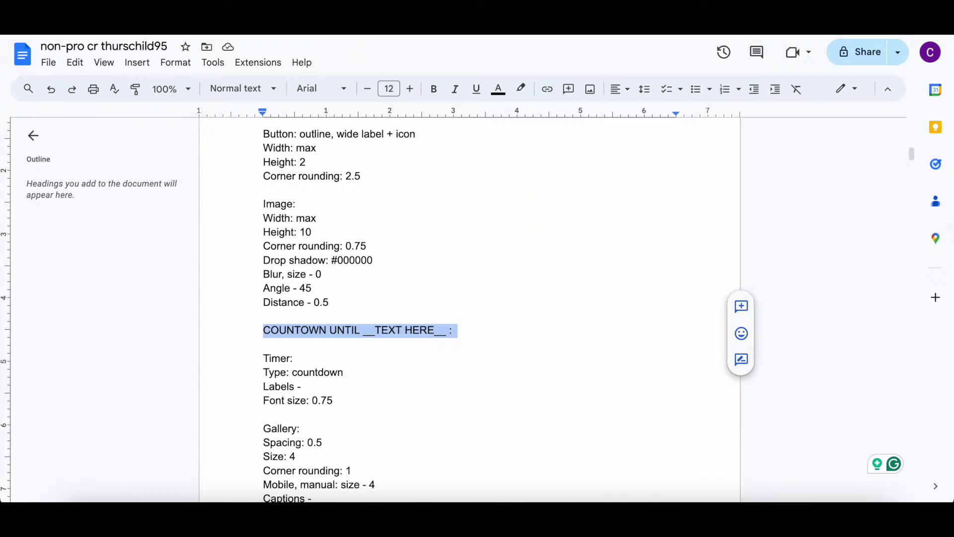
pyautogui.hotkey('ctrl', 'shift', 'Tab')
pyautogui.click(68, 57)
pyautogui.click(162, 155)
pyautogui.scroll(-3, 165, 157)
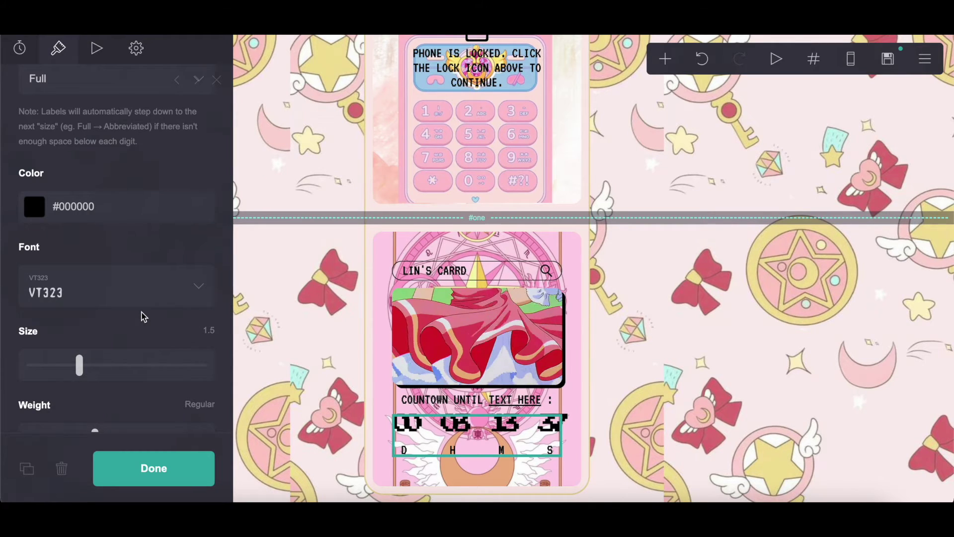
pyautogui.click(204, 332)
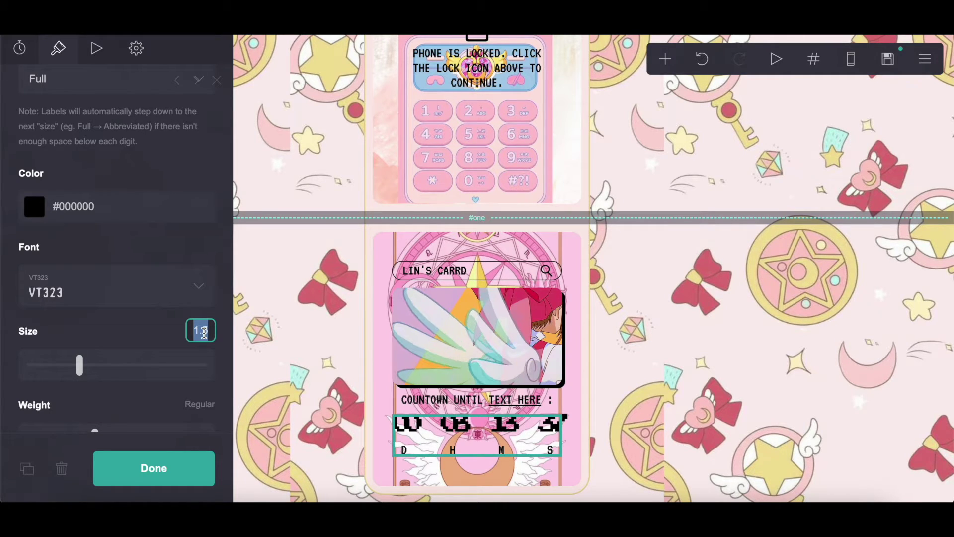
pyautogui.write('0.75')
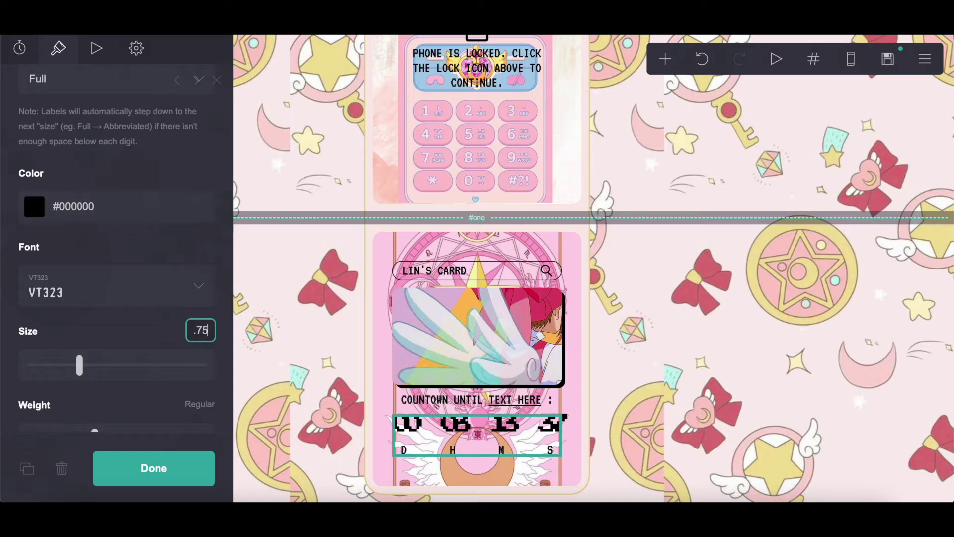
pyautogui.press('Return')
# Step: Set the timer's target time to 00:00:00
pyautogui.click(20, 47)
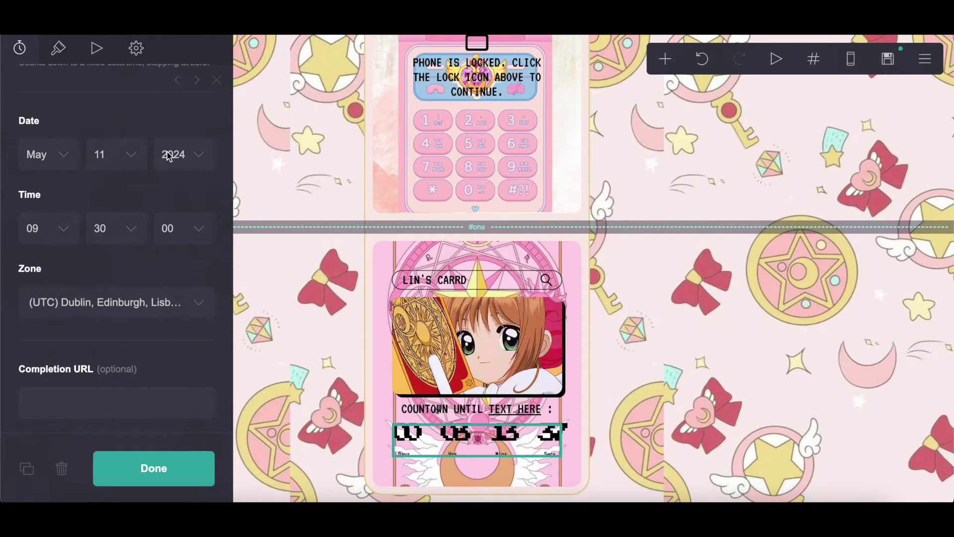
pyautogui.click(51, 228)
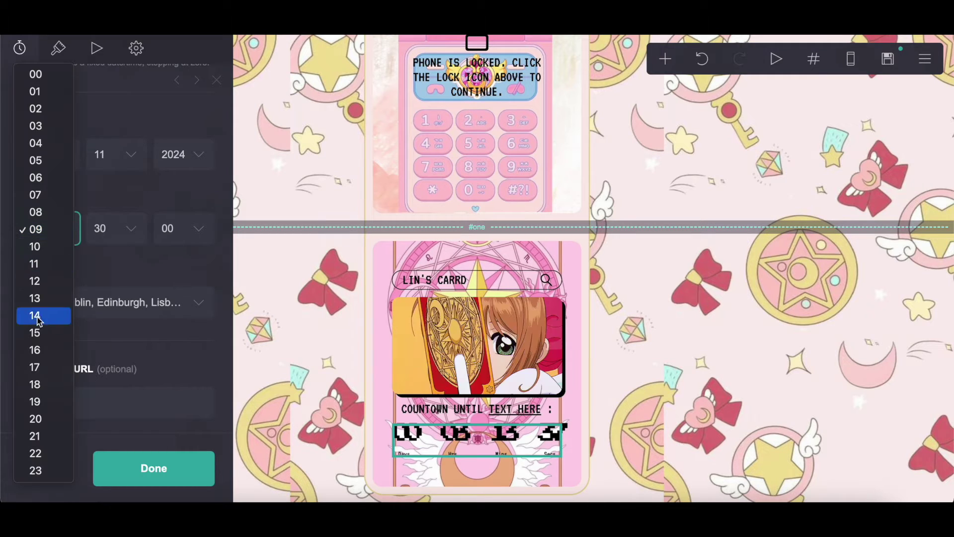
pyautogui.click(36, 75)
pyautogui.click(102, 228)
pyautogui.scroll(3, 106, 58)
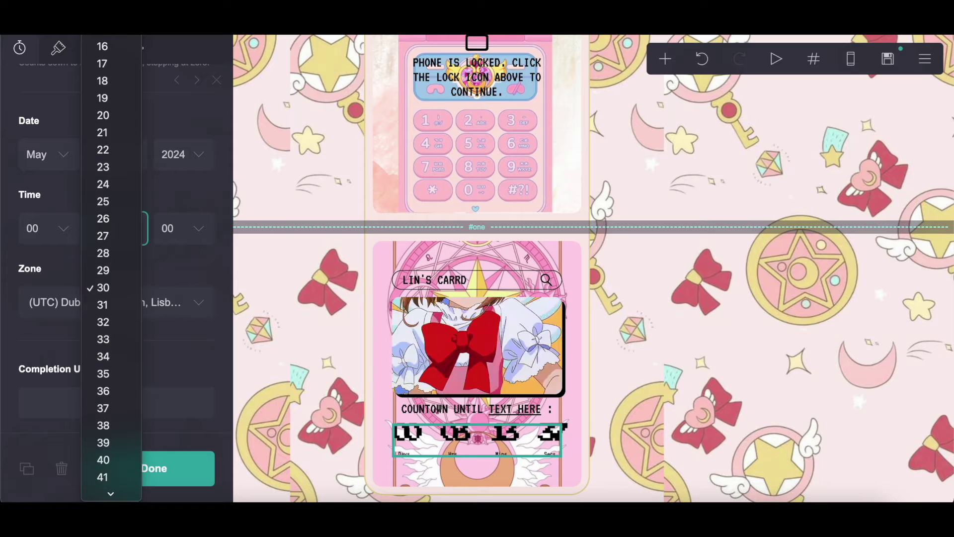
pyautogui.scroll(3, 106, 58)
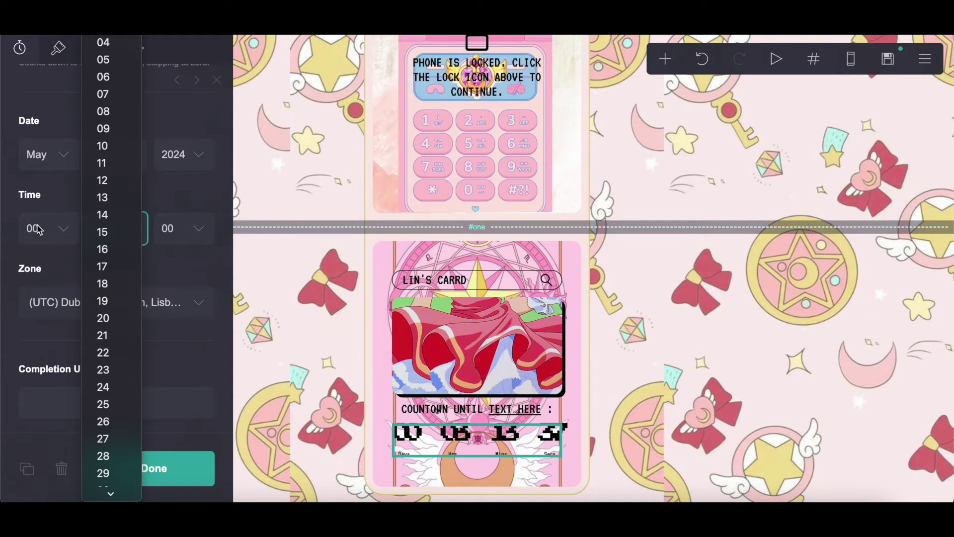
pyautogui.click(67, 189)
pyautogui.click(104, 228)
pyautogui.scroll(1, 105, 228)
pyautogui.scroll(3, 110, 265)
pyautogui.scroll(2, 107, 149)
pyautogui.click(103, 42)
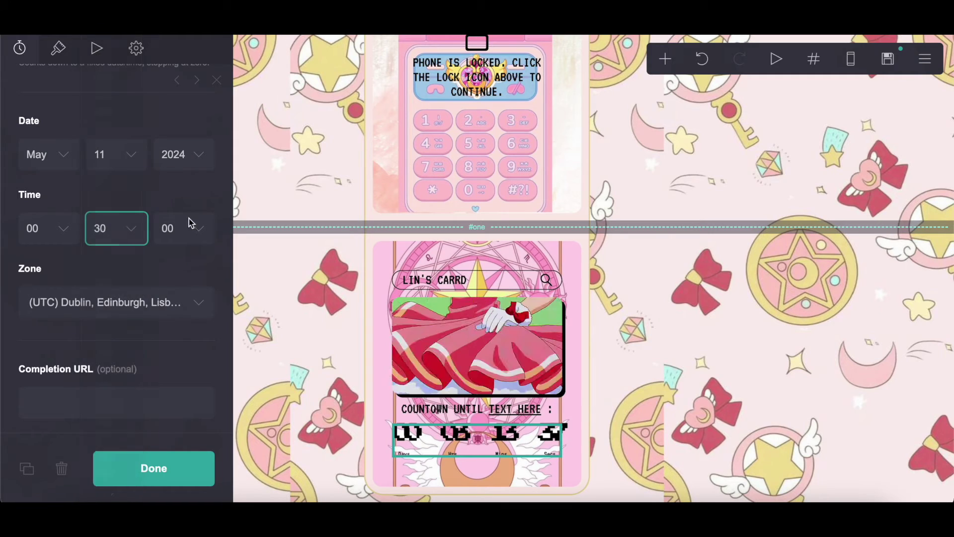
pyautogui.click(120, 204)
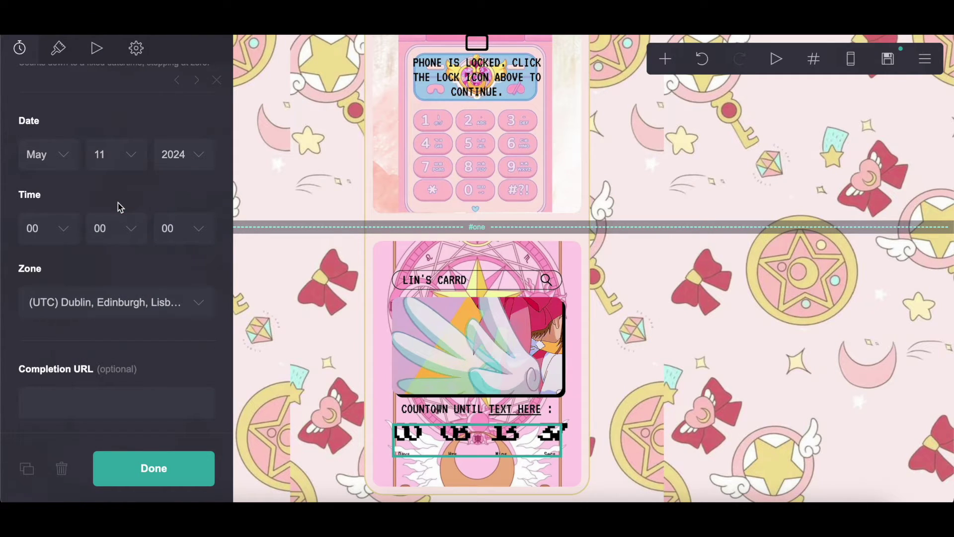
# Step: Set the timer's time zone to (UTC-04:00) Atlantic Time
pyautogui.click(114, 313)
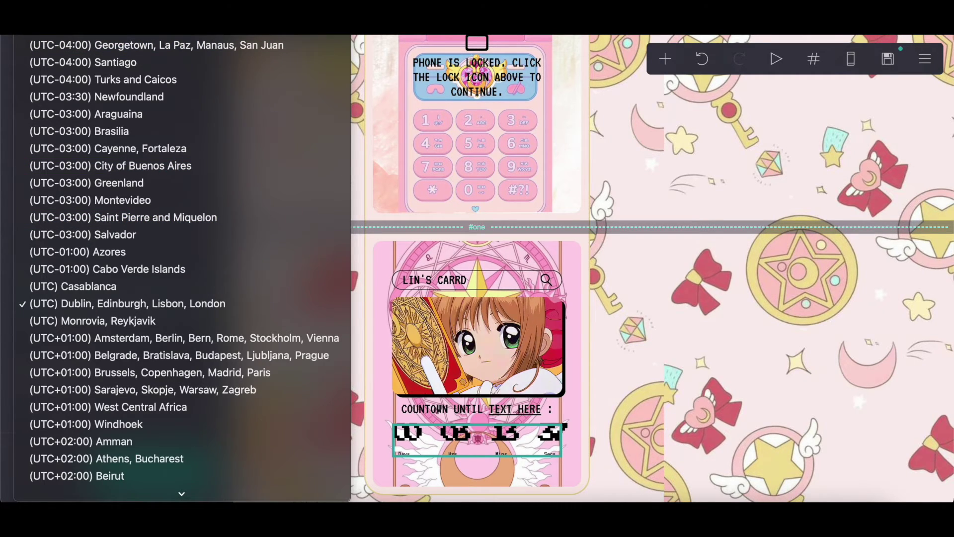
pyautogui.press('Return')
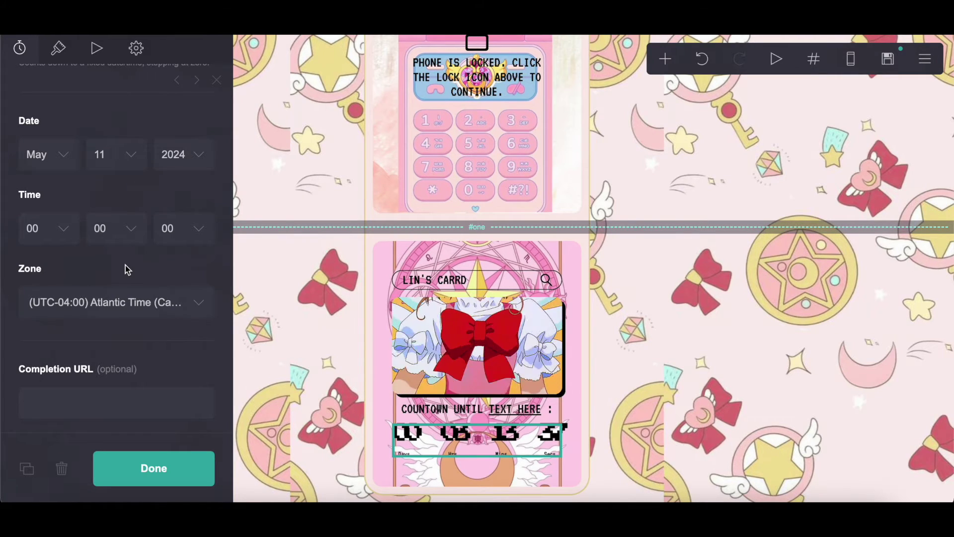
pyautogui.press('Escape')
pyautogui.scroll(-3, 463, 348)
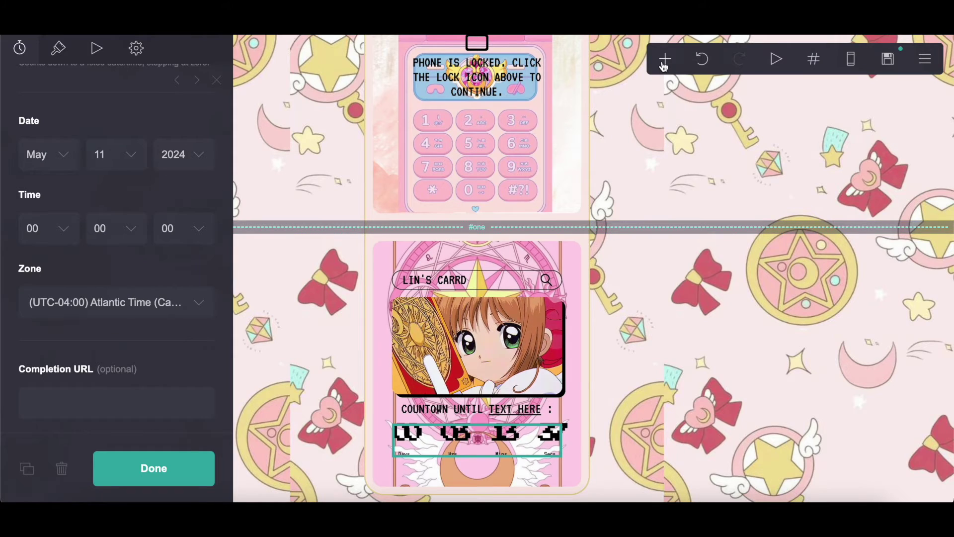
# Step: Add a gallery below the countdown timer and give it a fourth image slot
pyautogui.click(664, 61)
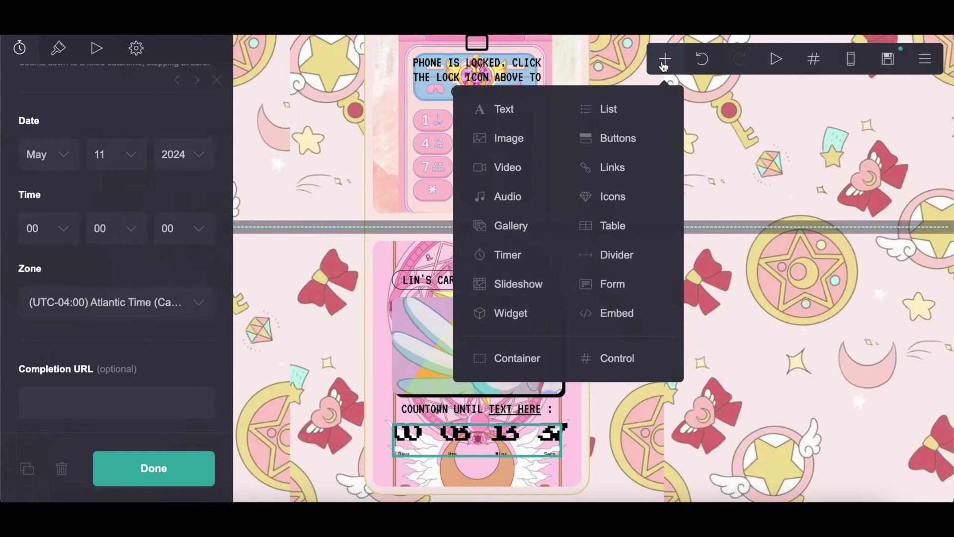
pyautogui.click(514, 225)
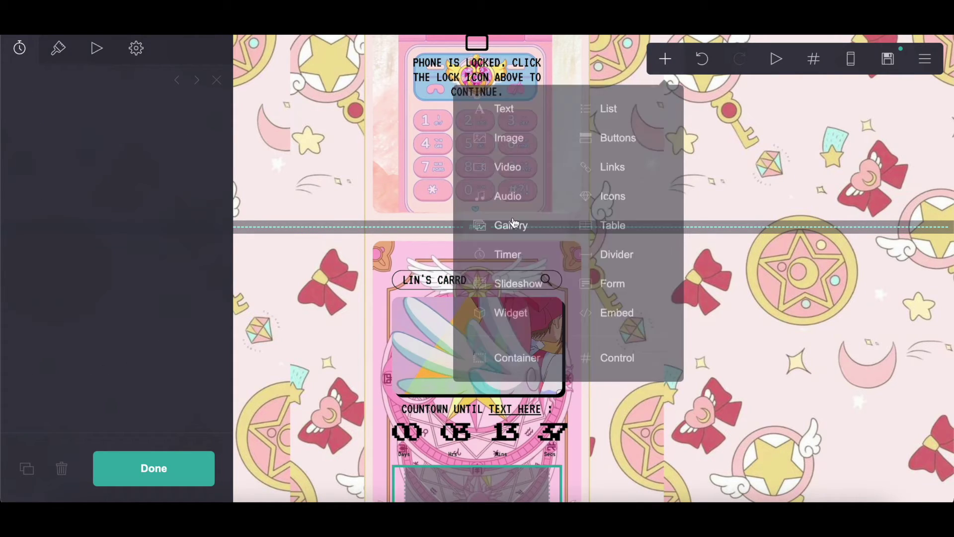
pyautogui.click(115, 202)
pyautogui.click(113, 242)
pyautogui.click(114, 269)
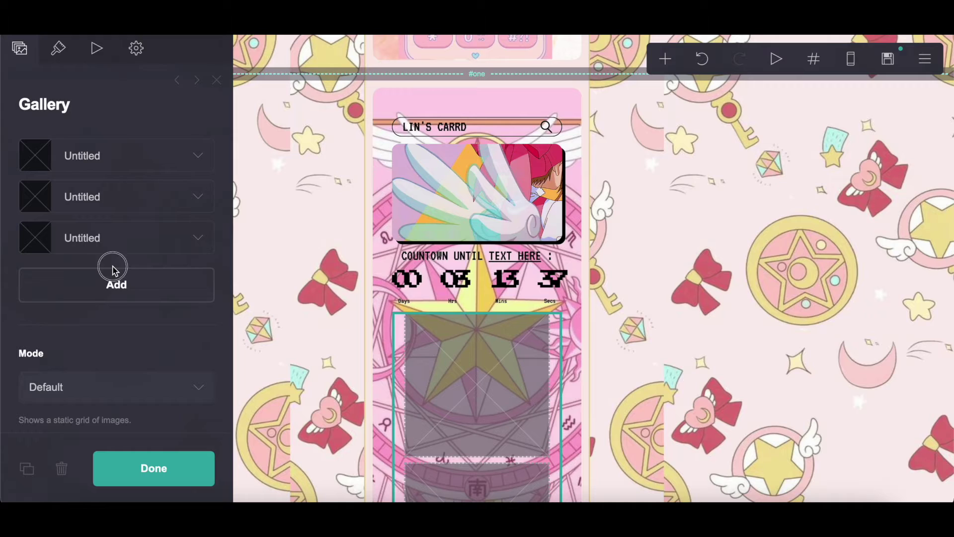
pyautogui.click(114, 281)
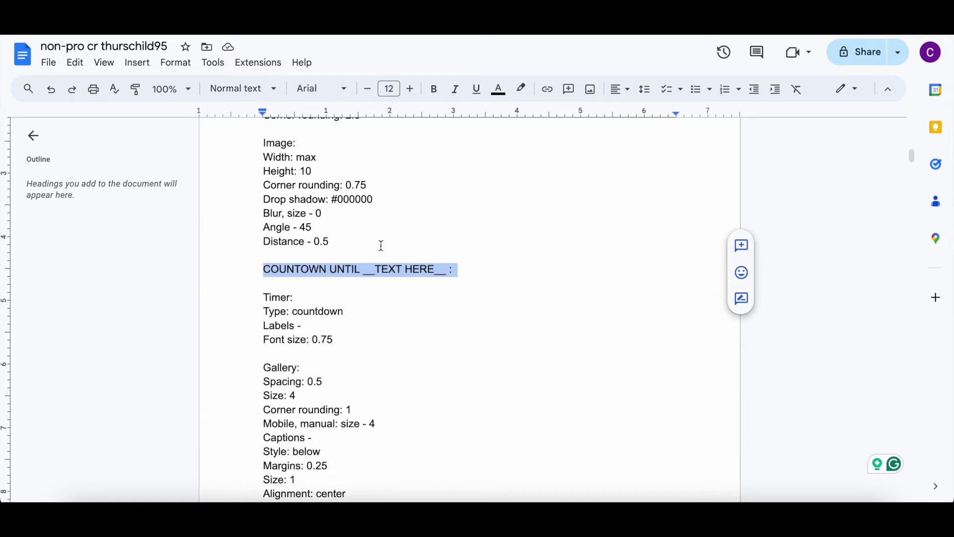
# Step: Check the gallery settings in Google Docs and set the gallery images' size to 4 and corner rounding to 1
pyautogui.scroll(-1, 382, 246)
pyautogui.scroll(-2, 382, 245)
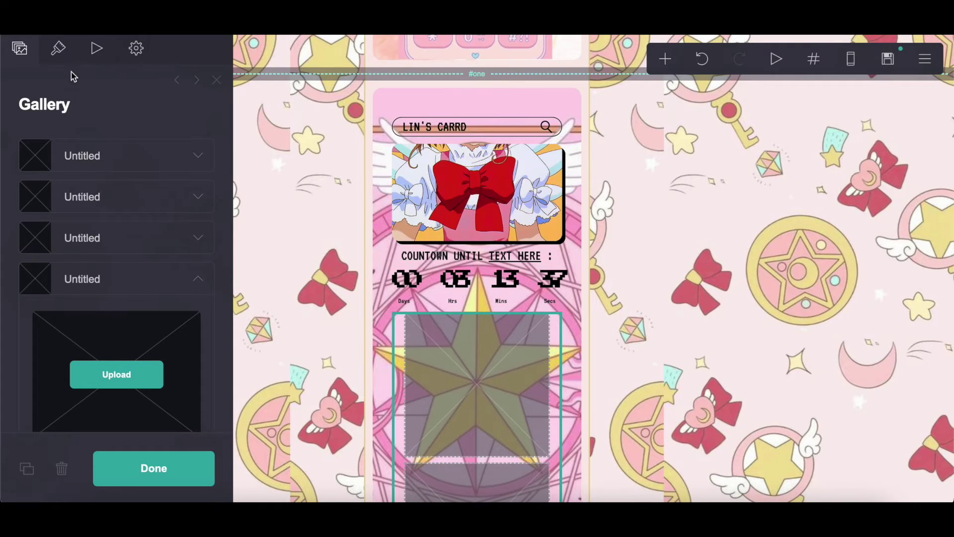
pyautogui.click(58, 49)
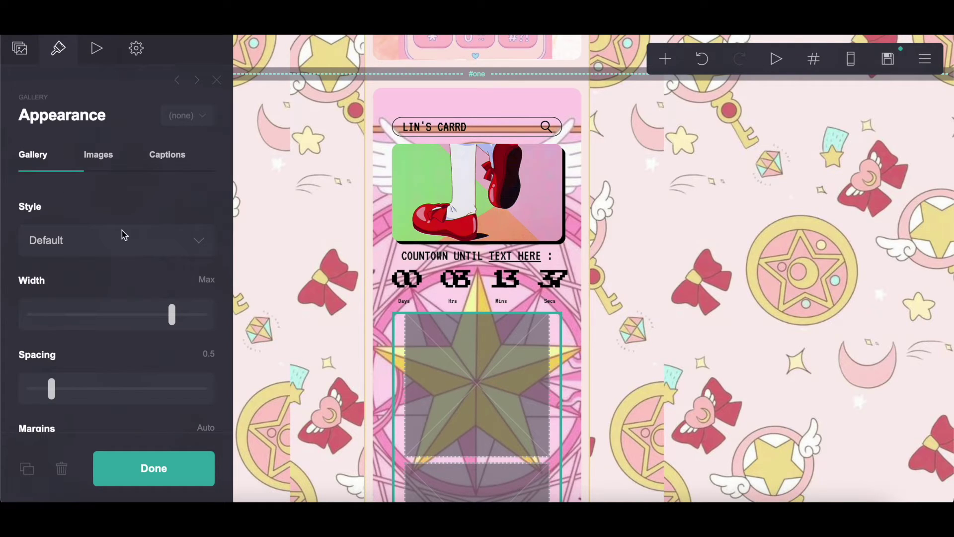
pyautogui.click(110, 151)
pyautogui.click(205, 199)
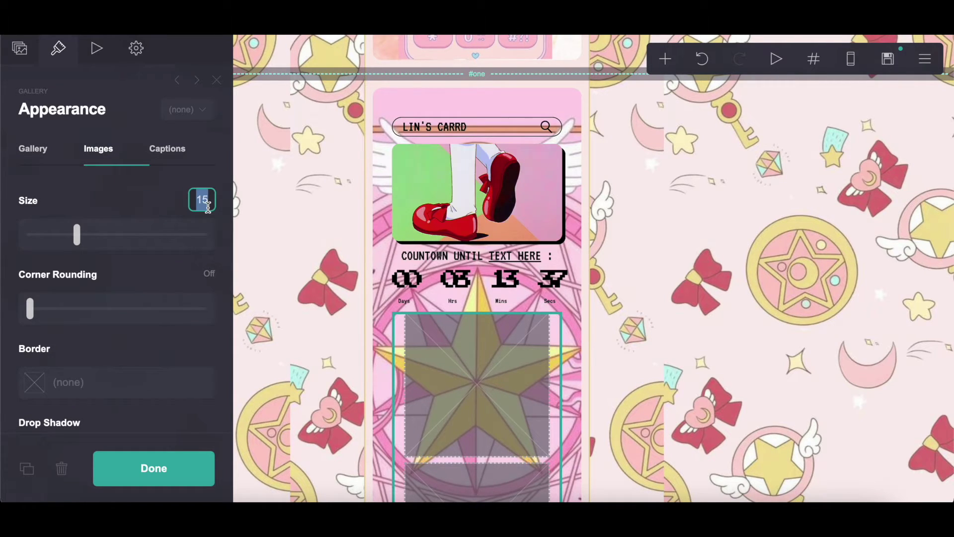
pyautogui.write('4')
pyautogui.click(215, 274)
pyautogui.write('1')
# Step: Switch the gallery images' mobile appearance to manual and set their mobile size to 4
pyautogui.scroll(-4, 197, 308)
pyautogui.click(193, 353)
pyautogui.scroll(-1, 194, 356)
pyautogui.click(196, 351)
pyautogui.write('4')
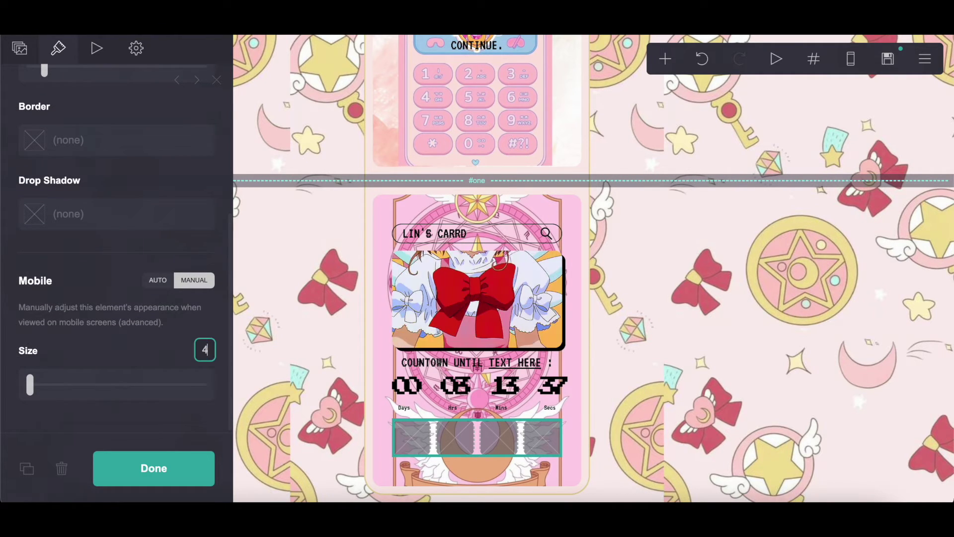
# Step: Set the gallery's caption style to Below
pyautogui.scroll(5, 138, 408)
pyautogui.click(193, 155)
pyautogui.click(100, 232)
pyautogui.click(102, 259)
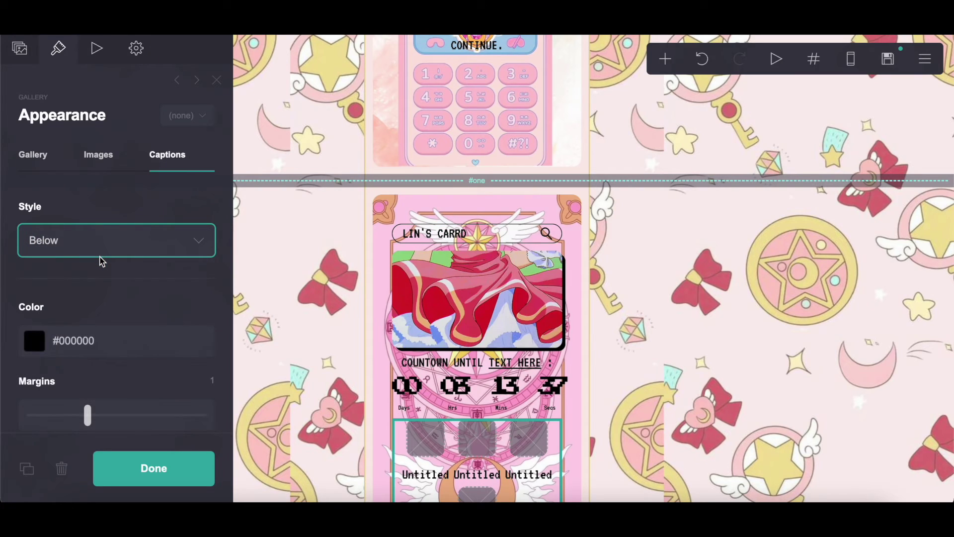
# Step: Check the caption settings in Google Docs and set the gallery captions' margins to 0.25 and font size to 1
pyautogui.hotkey('alt', 'Tab')
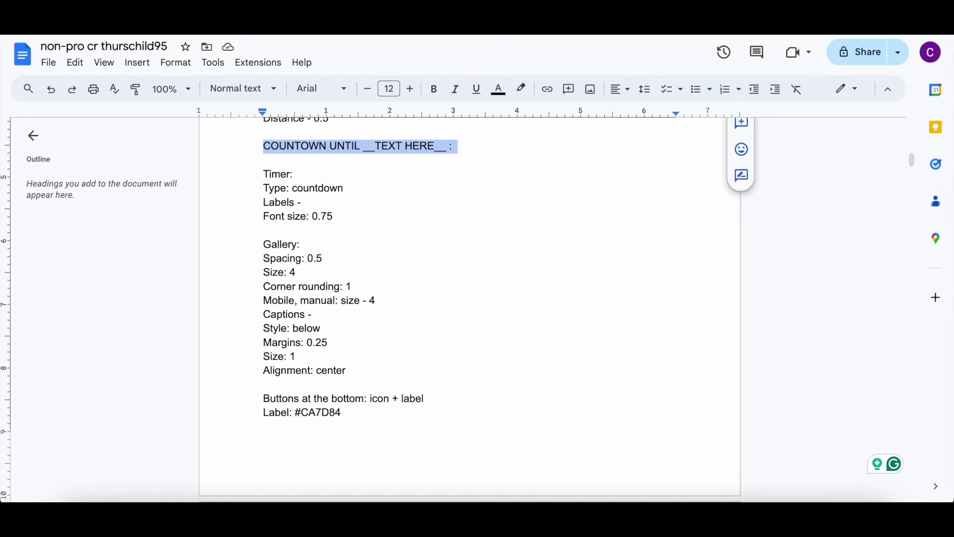
pyautogui.hotkey('alt', 'Tab')
pyautogui.scroll(-5, 81, 259)
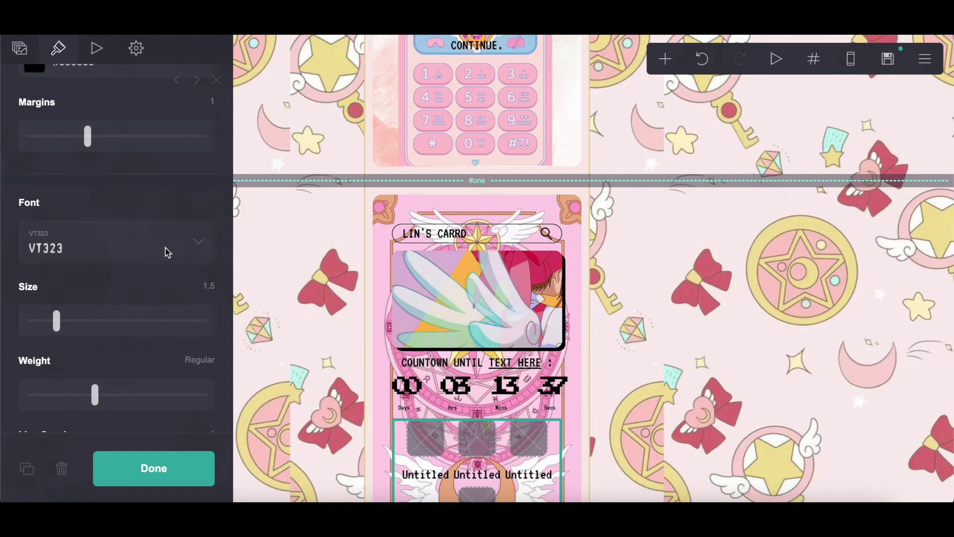
pyautogui.click(208, 101)
pyautogui.write('.25')
pyautogui.press('Return')
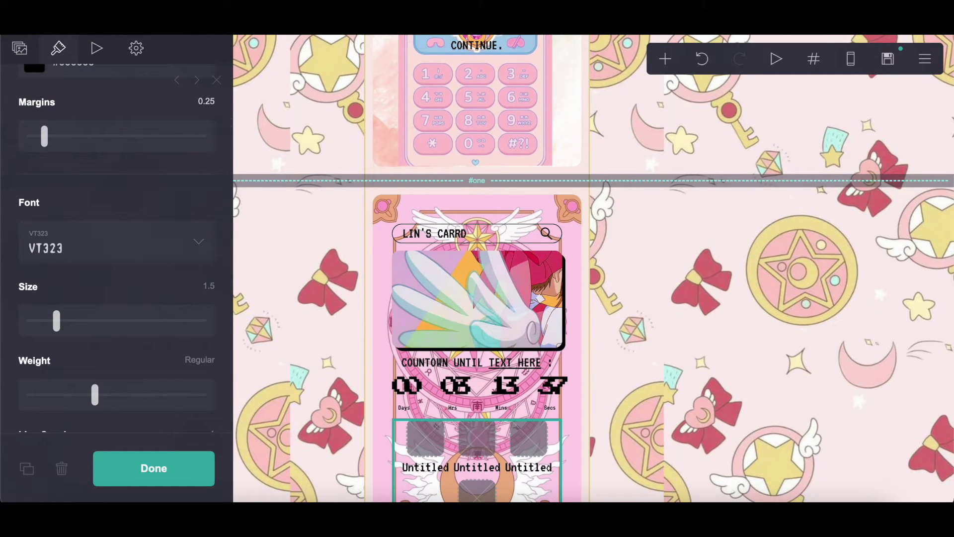
pyautogui.click(210, 286)
pyautogui.write('1')
pyautogui.press('Return')
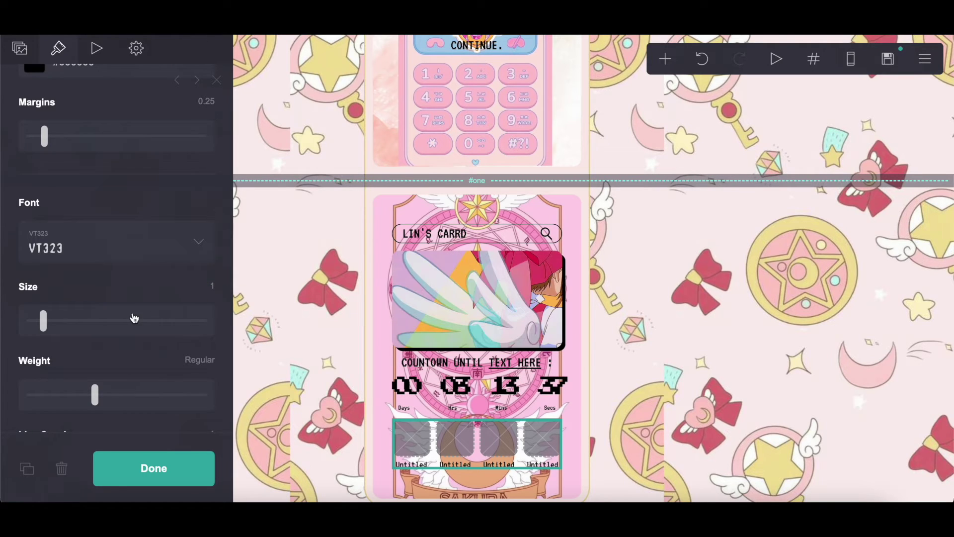
# Step: Set the gallery captions' alignment to Center
pyautogui.scroll(-10, 132, 315)
pyautogui.click(89, 229)
pyautogui.click(84, 262)
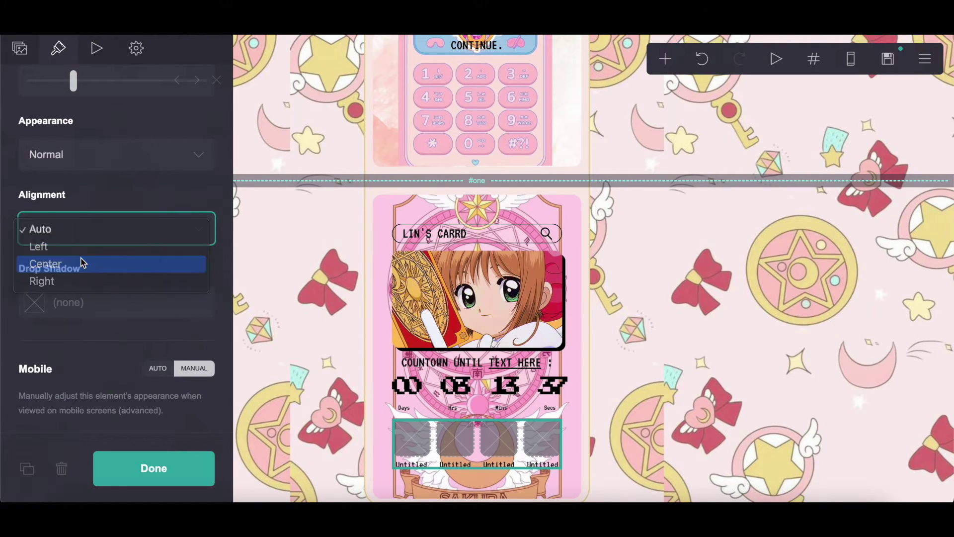
# Step: Upload the yellow star picture 1a79db0b447...73852d1.jpeg from Downloads as the first gallery image, without cropping it
pyautogui.scroll(8, 82, 263)
pyautogui.click(17, 54)
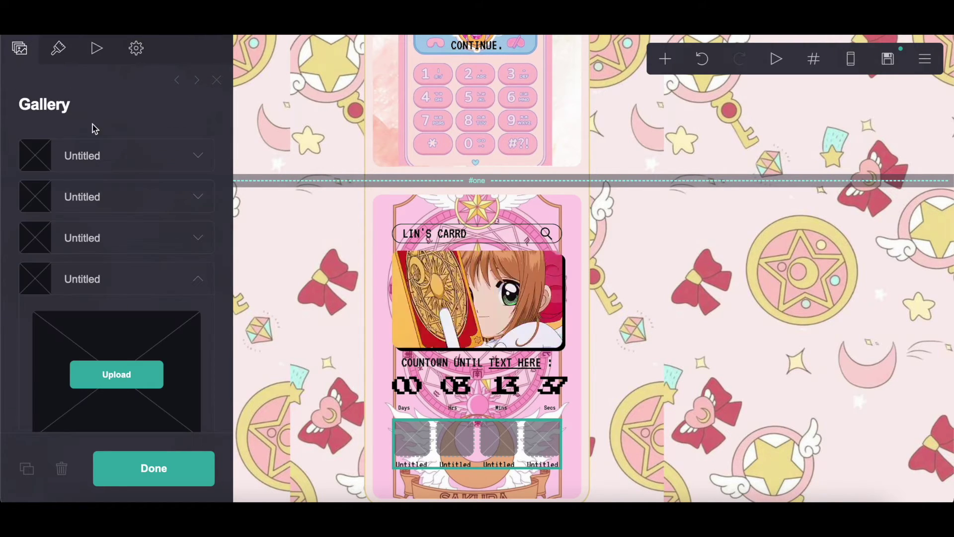
pyautogui.click(89, 152)
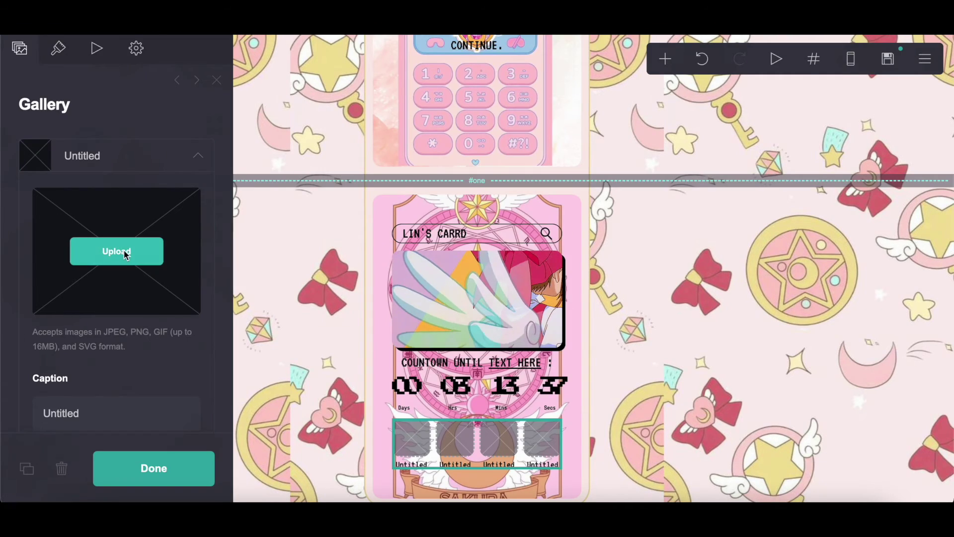
pyautogui.click(127, 256)
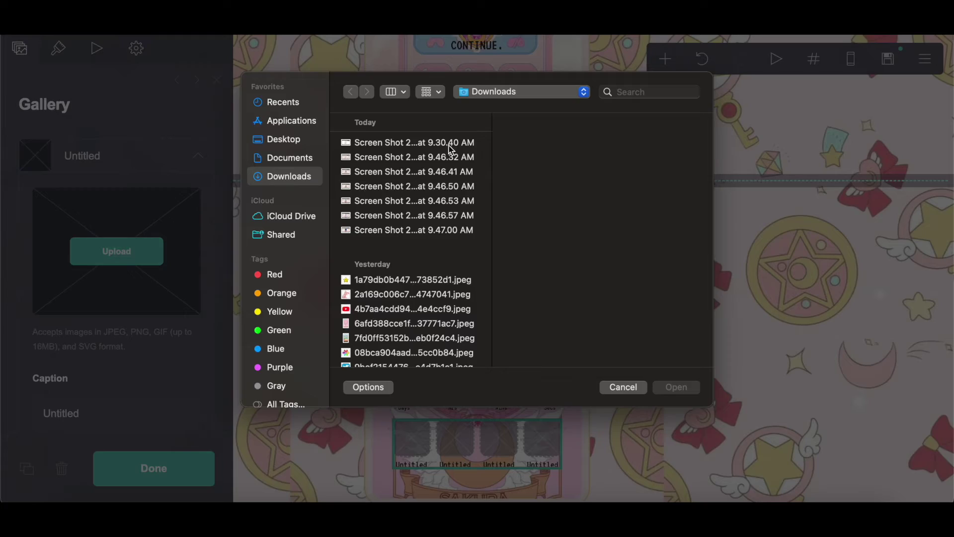
pyautogui.click(412, 279)
pyautogui.click(676, 387)
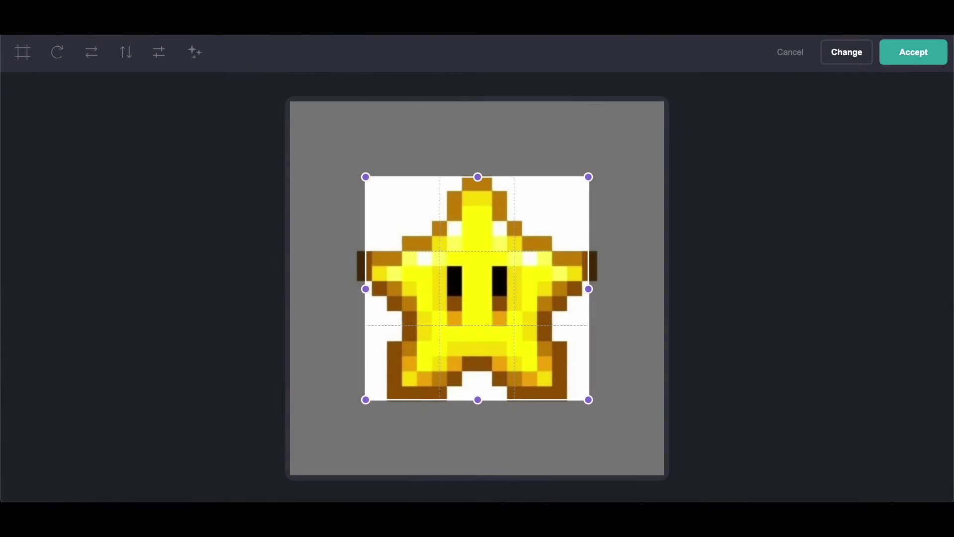
pyautogui.click(23, 52)
pyautogui.click(913, 52)
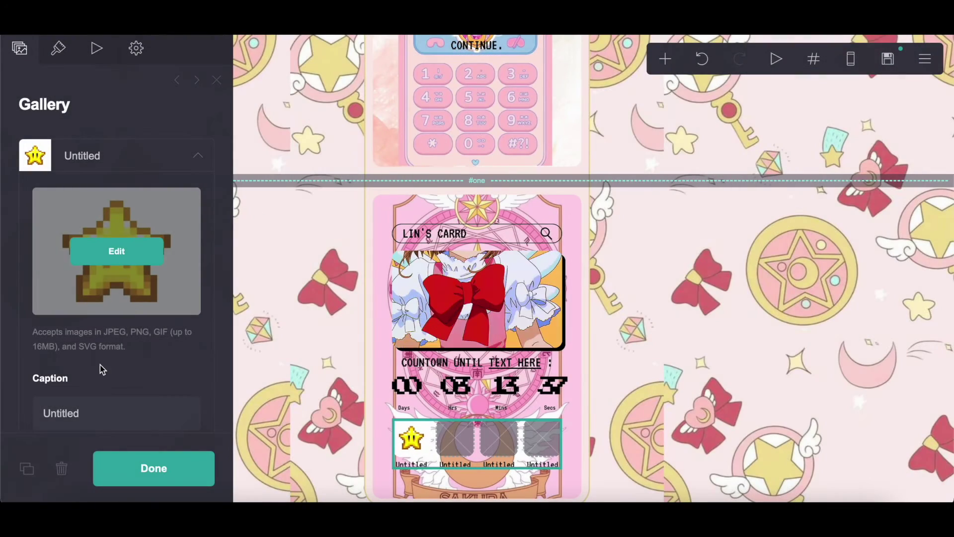
# Step: Caption the first gallery image ABOUT ME and link it to #two
pyautogui.scroll(-5, 100, 365)
pyautogui.moveTo(79, 205); pyautogui.dragTo(4, 209)
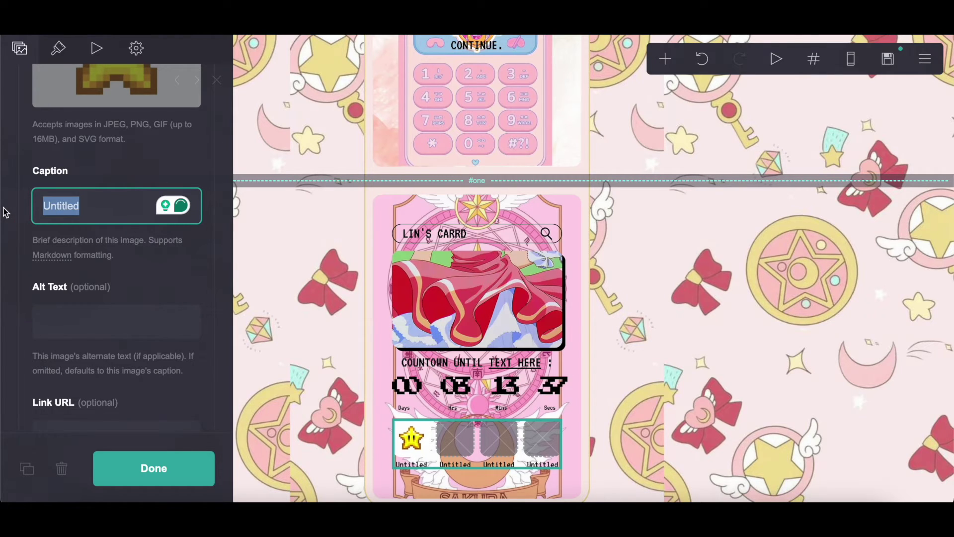
pyautogui.write('ABOUT ME')
pyautogui.scroll(-3, 40, 271)
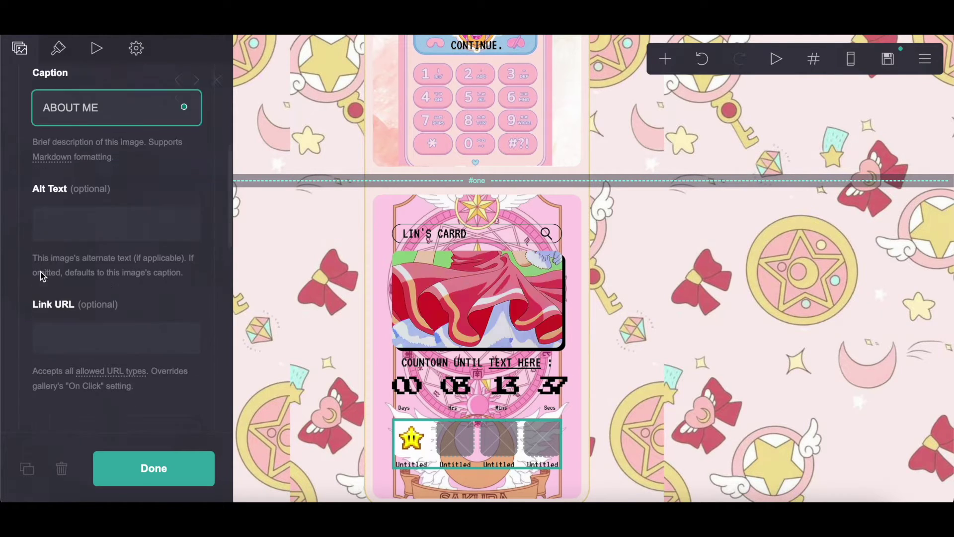
pyautogui.click(77, 283)
pyautogui.write('#two')
pyautogui.press('BackSpace')
pyautogui.press('BackSpace')
pyautogui.press('BackSpace')
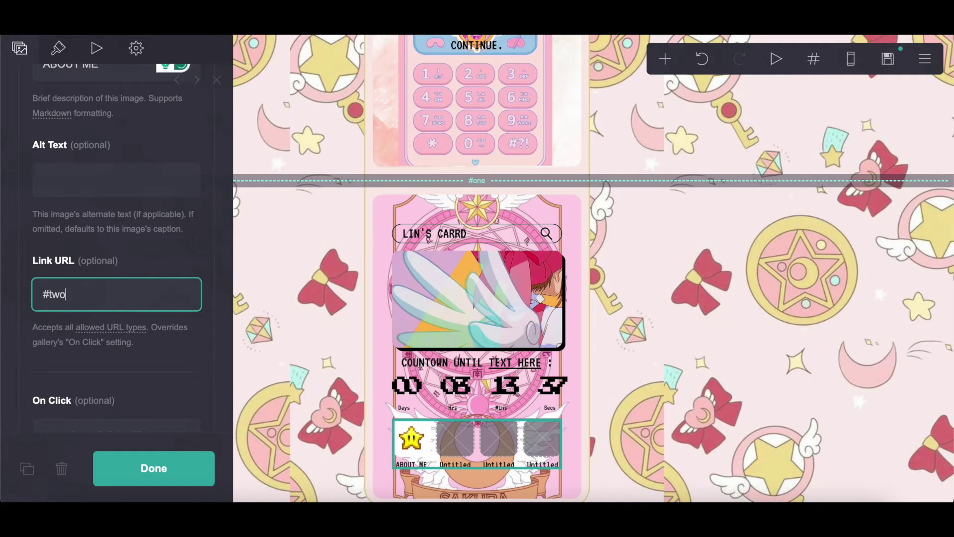
# Step: Upload the rainbow flower picture 08bca904aad084efd865b894c5cc0b84.jpeg from Downloads as the second gallery image
pyautogui.scroll(5, 159, 368)
pyautogui.click(100, 157)
pyautogui.click(102, 199)
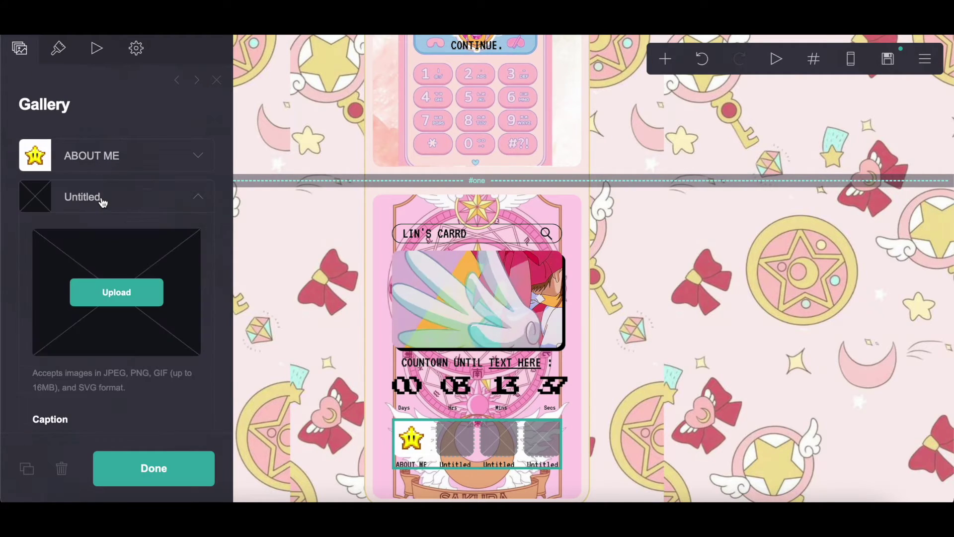
pyautogui.click(114, 300)
pyautogui.scroll(-5, 332, 199)
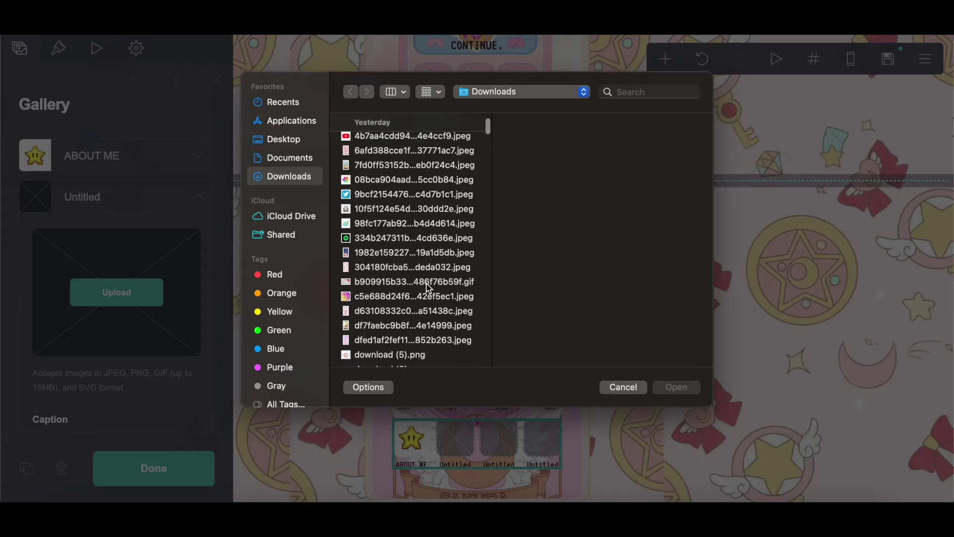
pyautogui.click(398, 180)
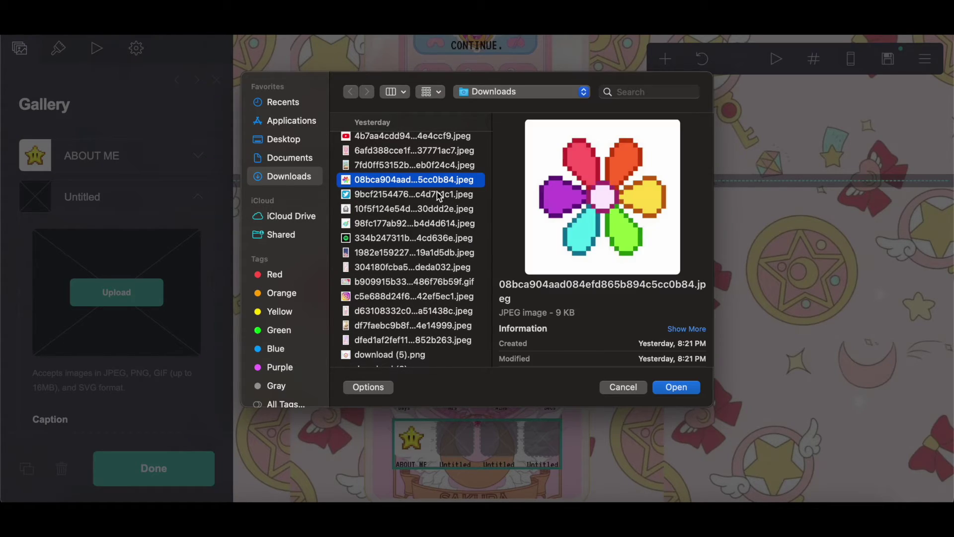
pyautogui.click(675, 387)
pyautogui.click(913, 52)
# Step: Caption the second gallery image RULES and link it to #three
pyautogui.scroll(-5, 78, 357)
pyautogui.click(94, 177)
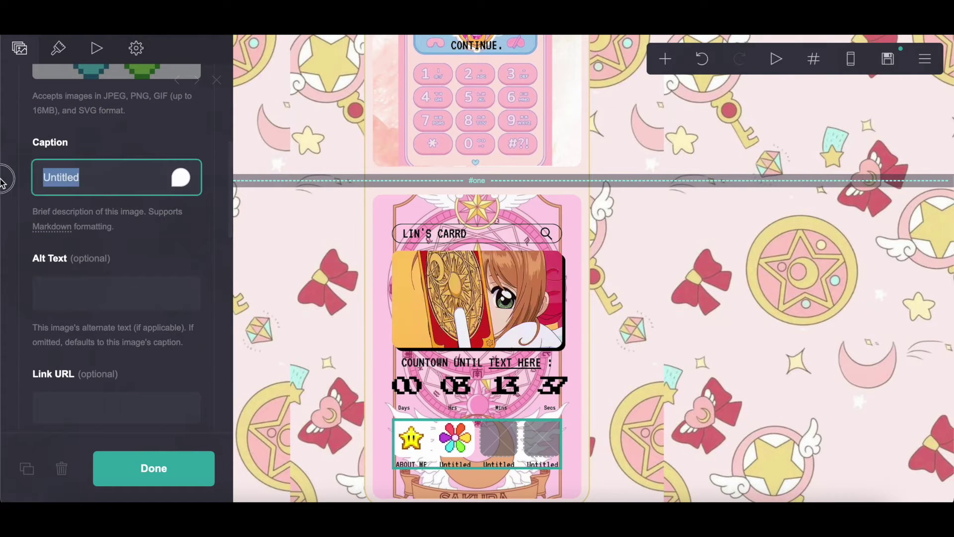
pyautogui.write('RULES')
pyautogui.click(100, 396)
pyautogui.write('#')
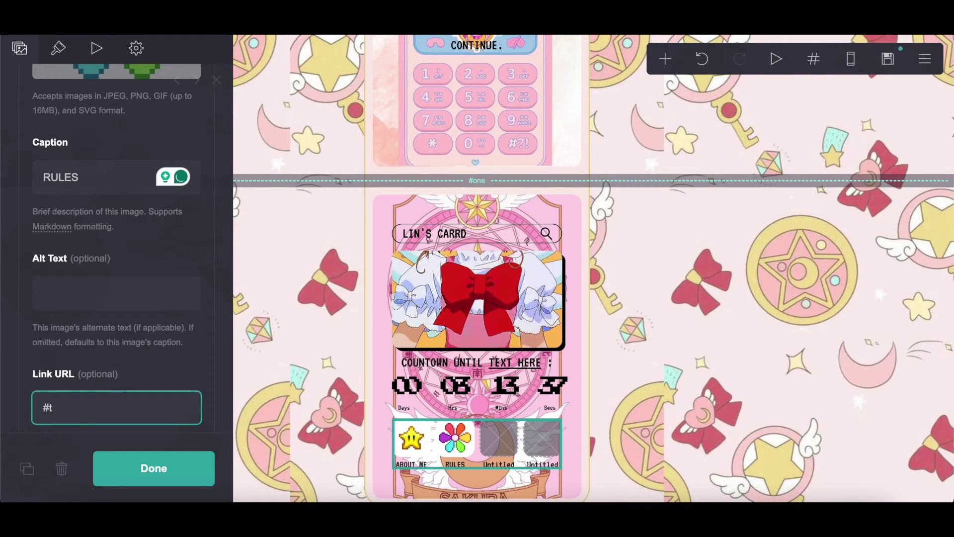
pyautogui.write('thre')
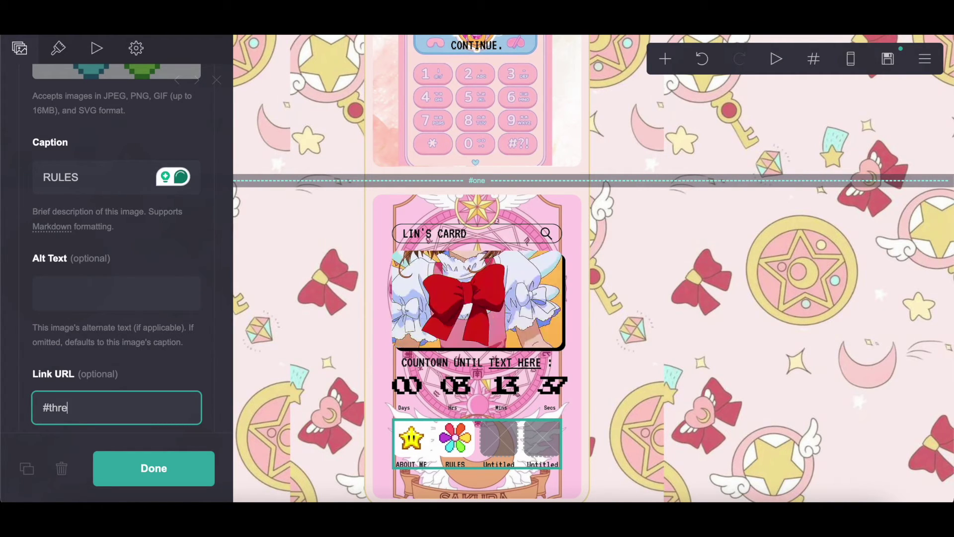
pyautogui.write('e')
# Step: Upload the envelope picture 10f5f124e54d...30ddd2e.jpeg from Downloads as the third gallery image, without cropping it
pyautogui.scroll(5, 127, 327)
pyautogui.click(100, 199)
pyautogui.click(100, 237)
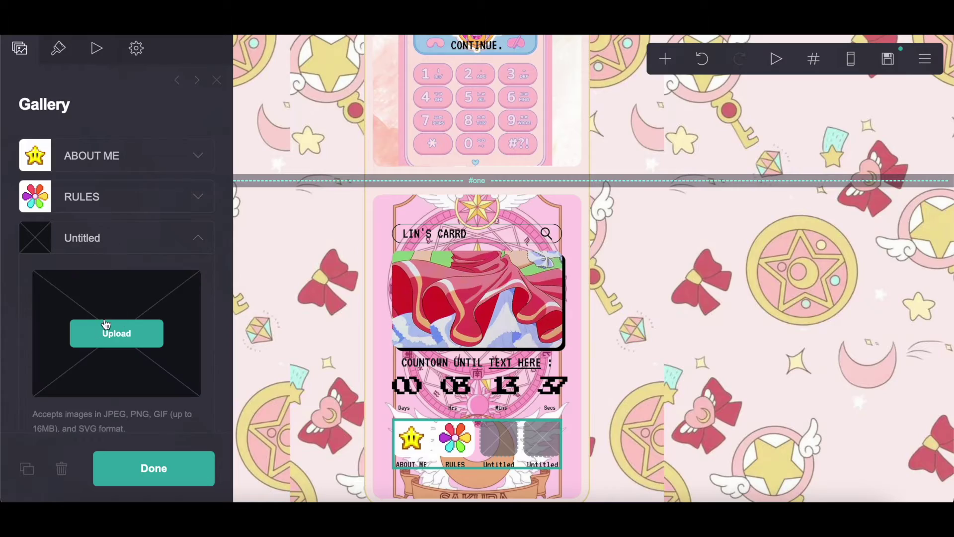
pyautogui.click(117, 333)
pyautogui.scroll(-5, 368, 217)
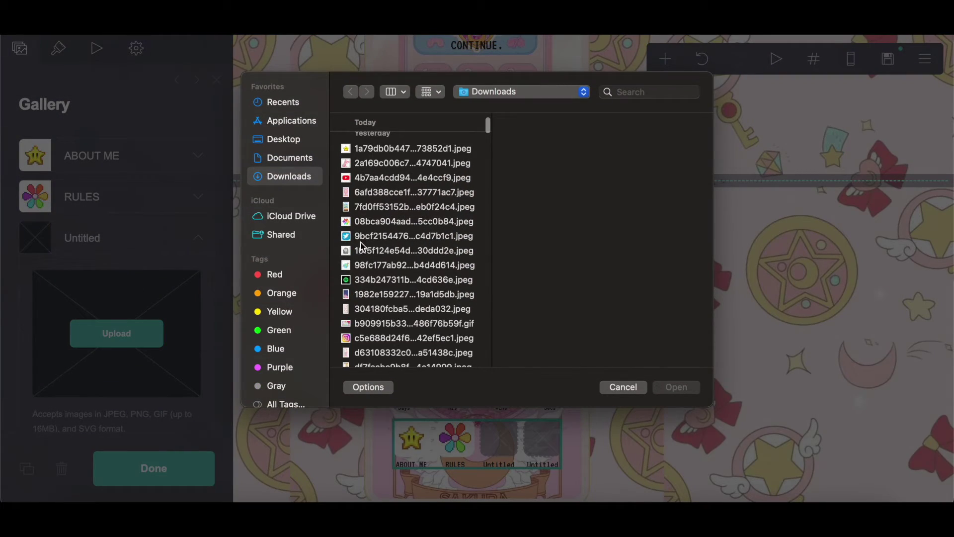
pyautogui.click(360, 250)
pyautogui.click(688, 387)
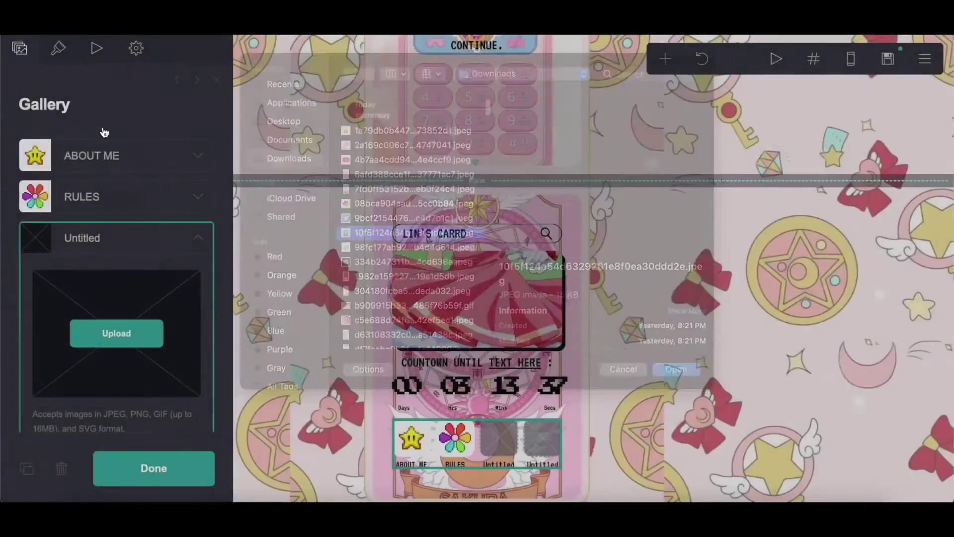
pyautogui.click(20, 52)
pyautogui.click(905, 55)
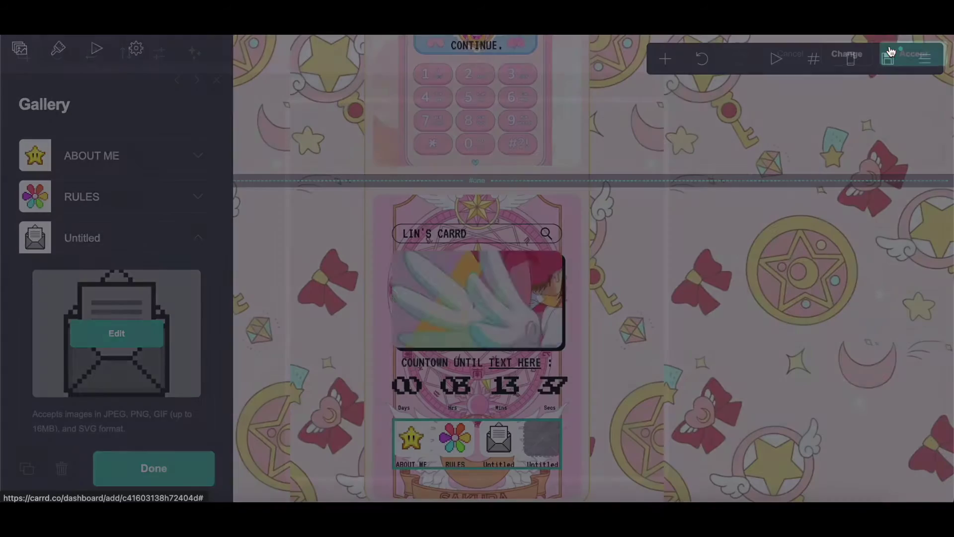
# Step: Caption the third gallery image STANLIST and link it to #four
pyautogui.scroll(-5, 163, 324)
pyautogui.moveTo(89, 252); pyautogui.dragTo(9, 241)
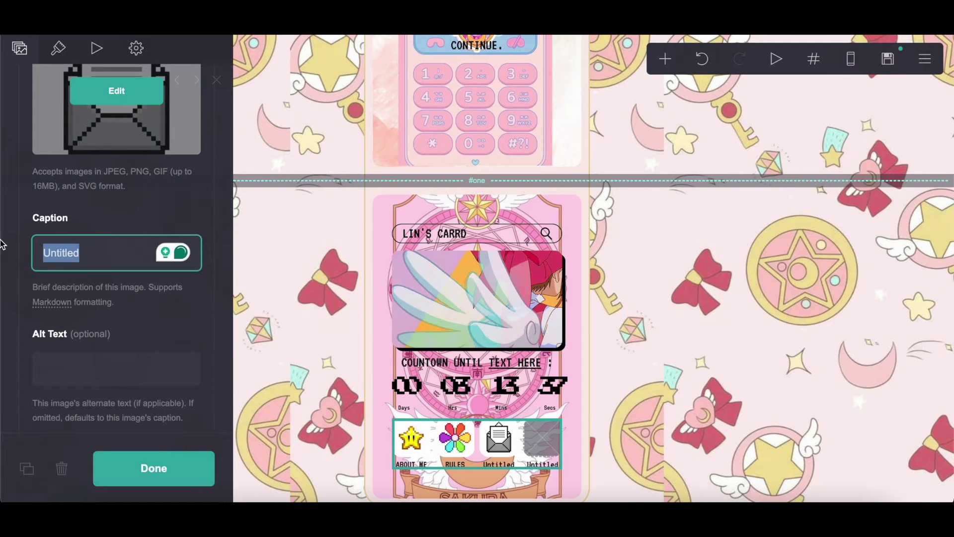
pyautogui.write('STANLIST')
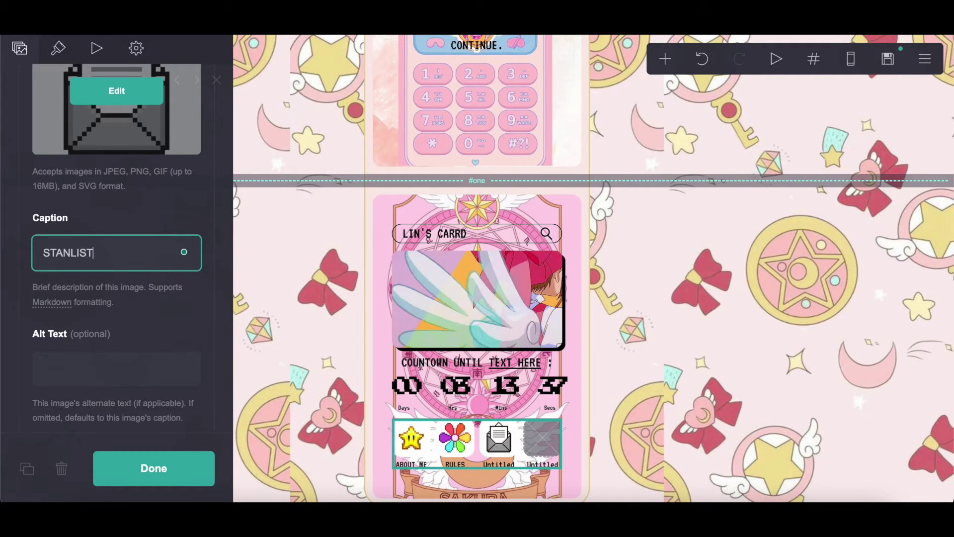
pyautogui.scroll(-4, 90, 301)
pyautogui.click(89, 300)
pyautogui.write('#')
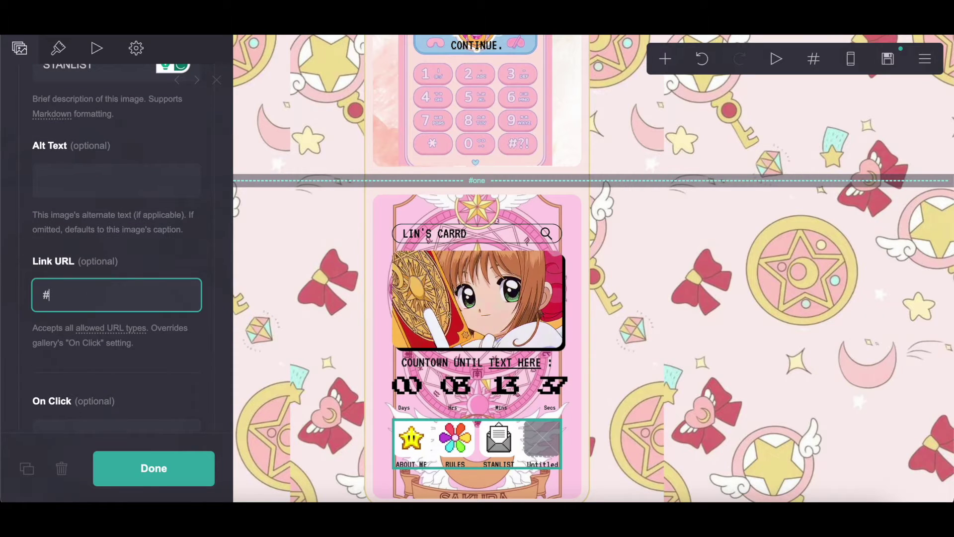
pyautogui.write('four')
pyautogui.scroll(8, 116, 249)
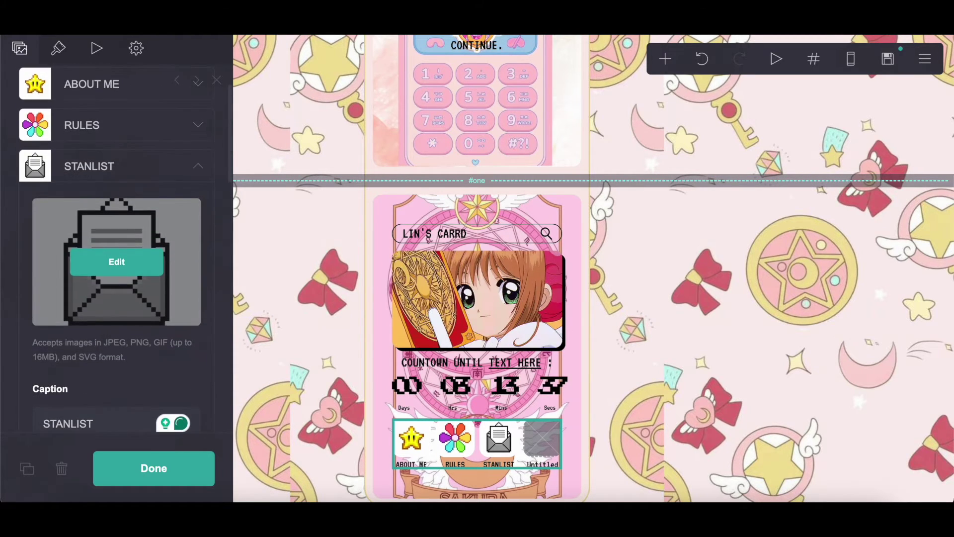
pyautogui.click(89, 166)
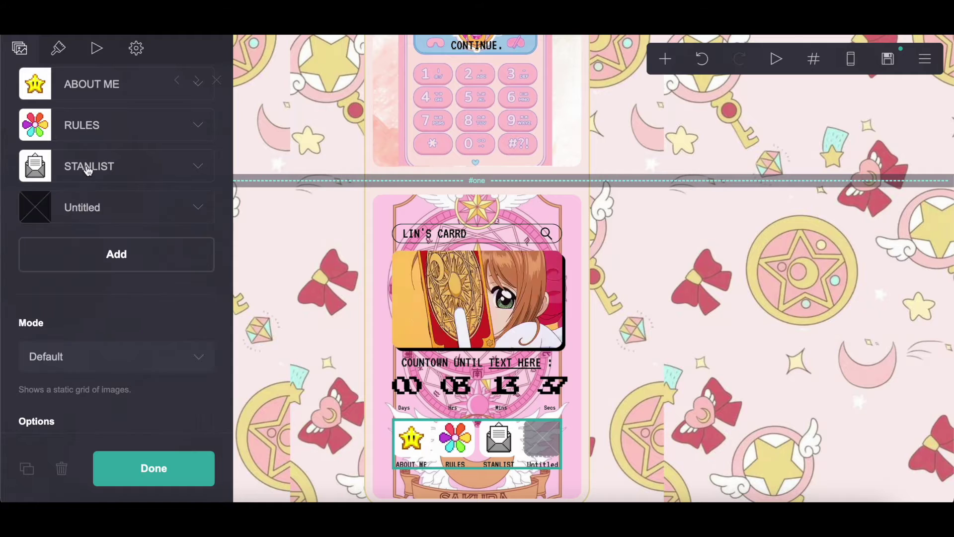
# Step: Link the fourth gallery image to #home and caption it HOME
pyautogui.click(101, 207)
pyautogui.scroll(-6, 120, 318)
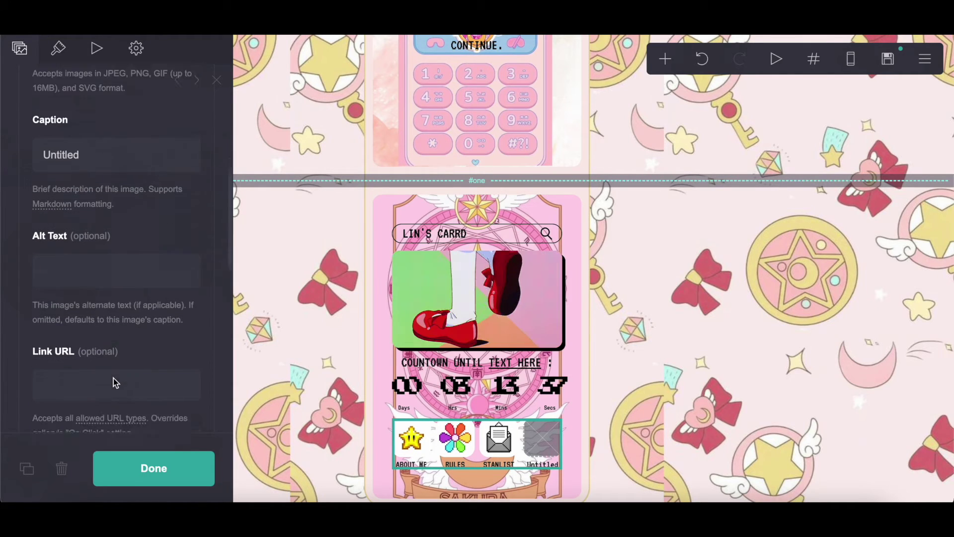
pyautogui.click(88, 362)
pyautogui.write('#home')
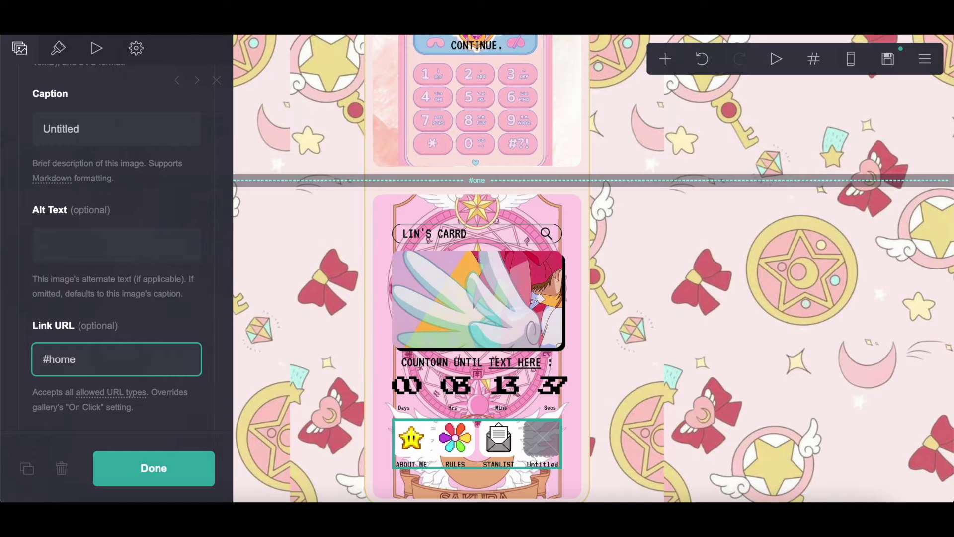
pyautogui.scroll(4, 120, 248)
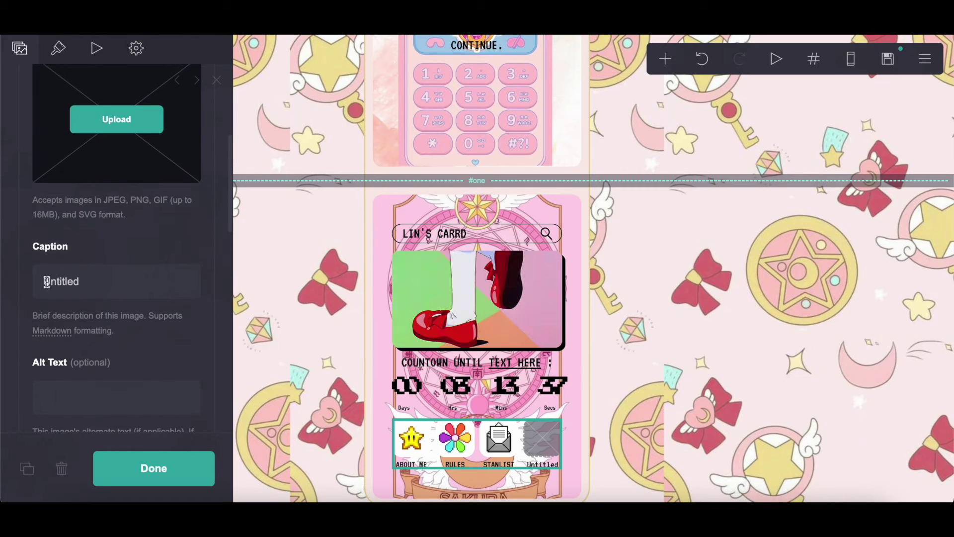
pyautogui.scroll(6, 515, 203)
pyautogui.scroll(-6, 515, 202)
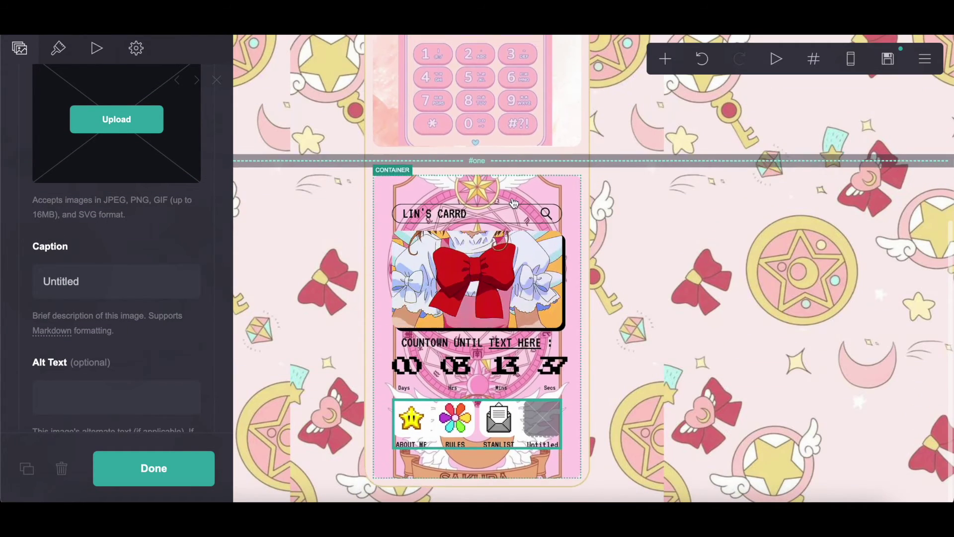
pyautogui.doubleClick(50, 283)
pyautogui.write('HOME')
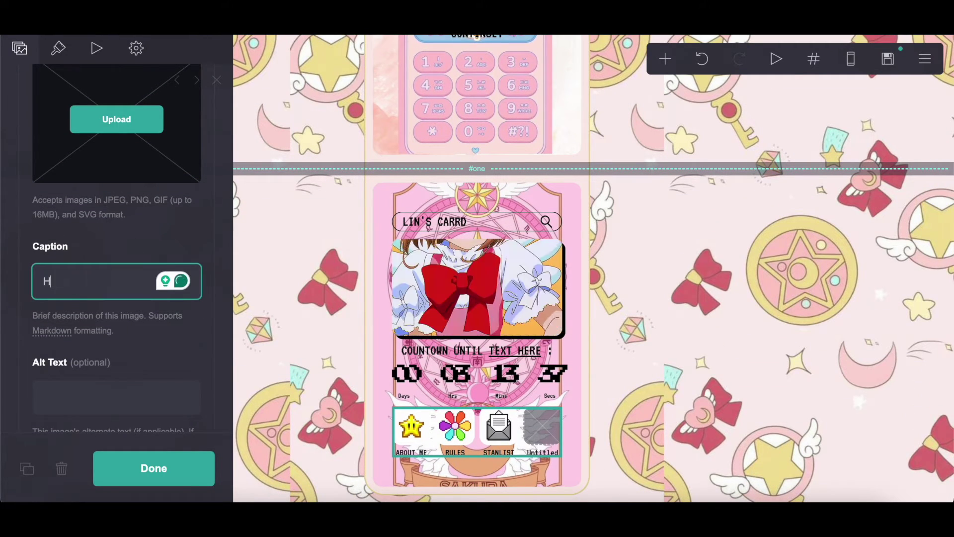
# Step: Upload the paint palette picture from Downloads as the fourth gallery image
pyautogui.click(110, 118)
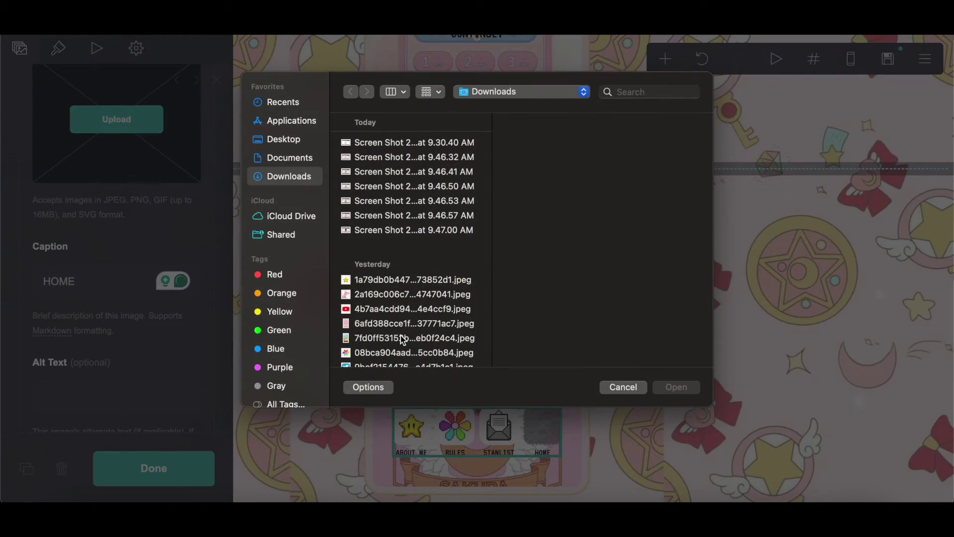
pyautogui.scroll(-3, 403, 340)
pyautogui.click(403, 315)
pyautogui.press('Return')
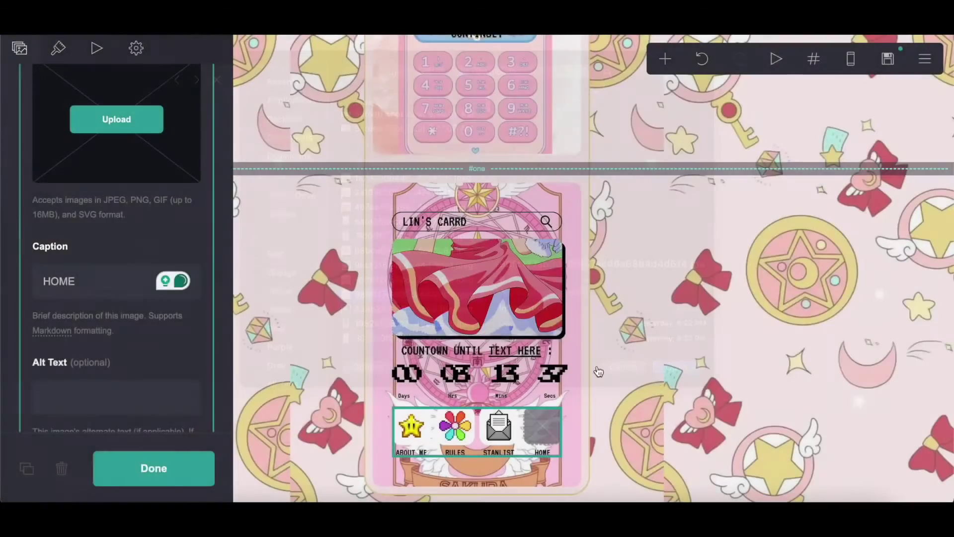
pyautogui.click(22, 51)
pyautogui.click(913, 52)
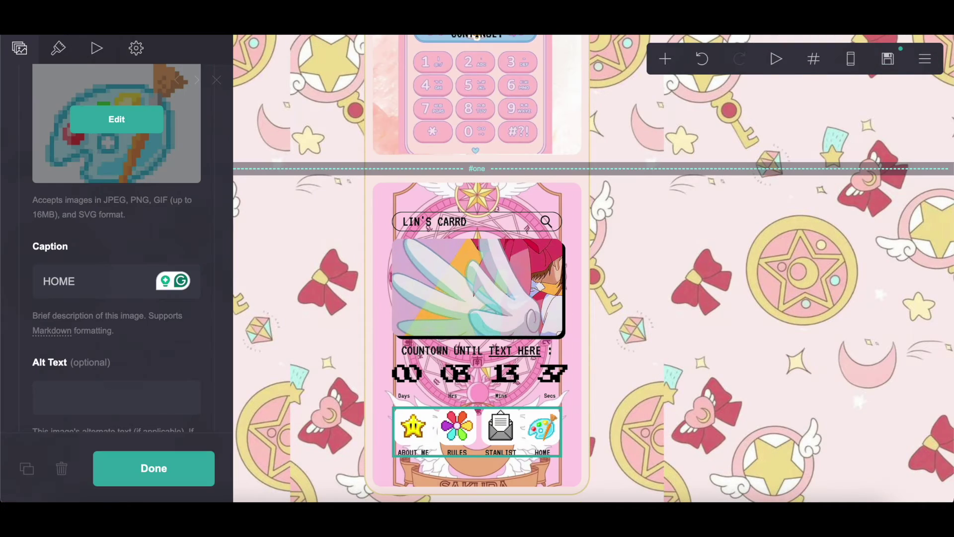
# Step: Duplicate the icon gallery and set the caption style of the lower copy to None
pyautogui.click(27, 468)
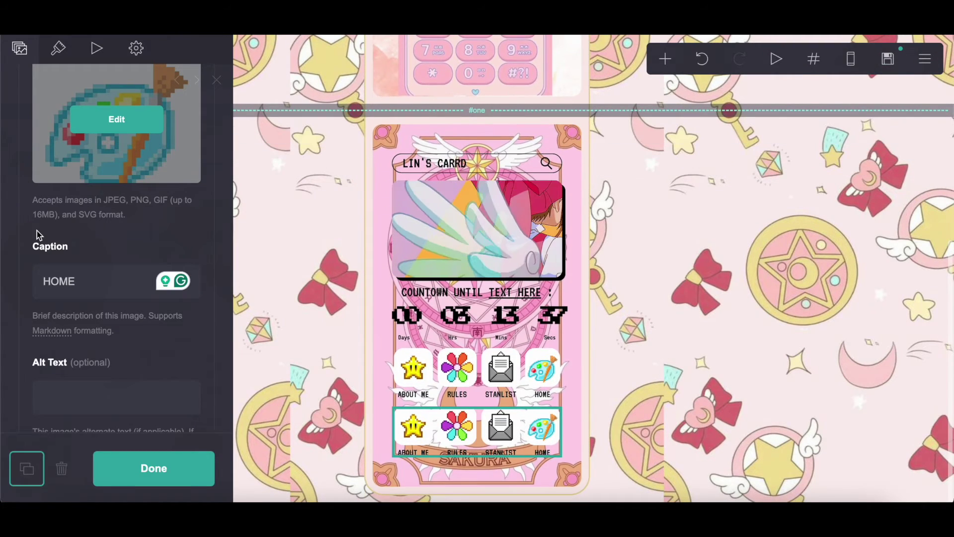
pyautogui.press('Escape')
pyautogui.click(58, 48)
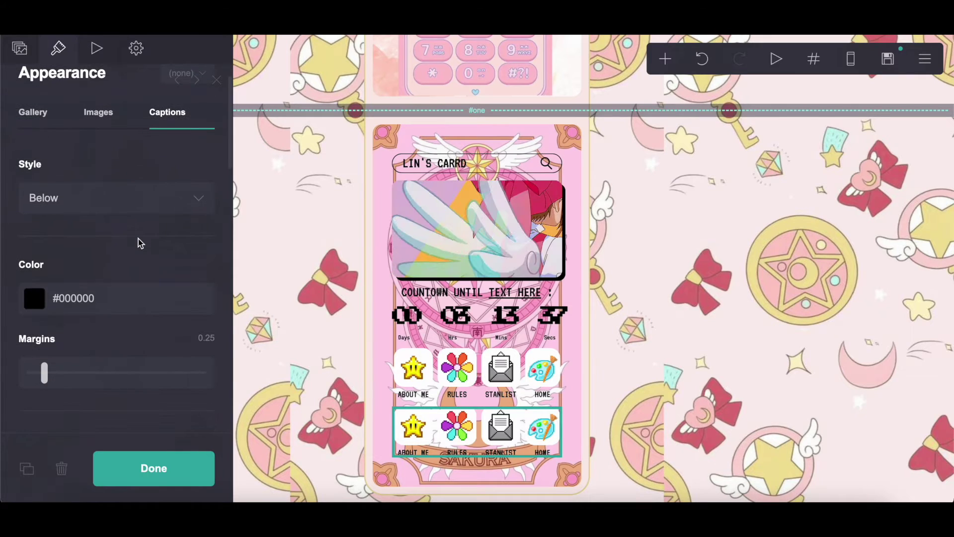
pyautogui.click(123, 205)
pyautogui.click(118, 183)
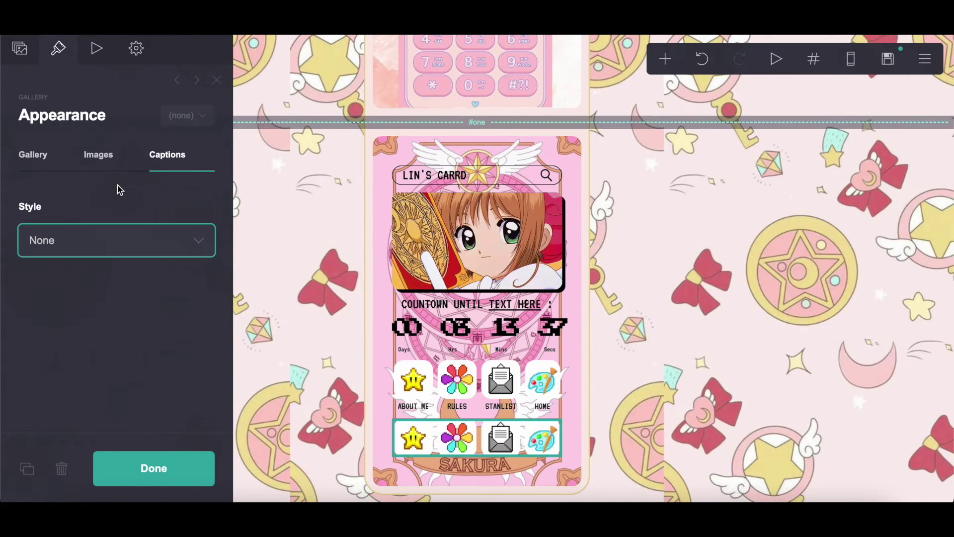
# Step: Replace the star in the duplicated gallery with the YouTube icon 4b7aa4cdd94f18484f49aaf774e4ccf9.jpeg from Downloads
pyautogui.click(20, 48)
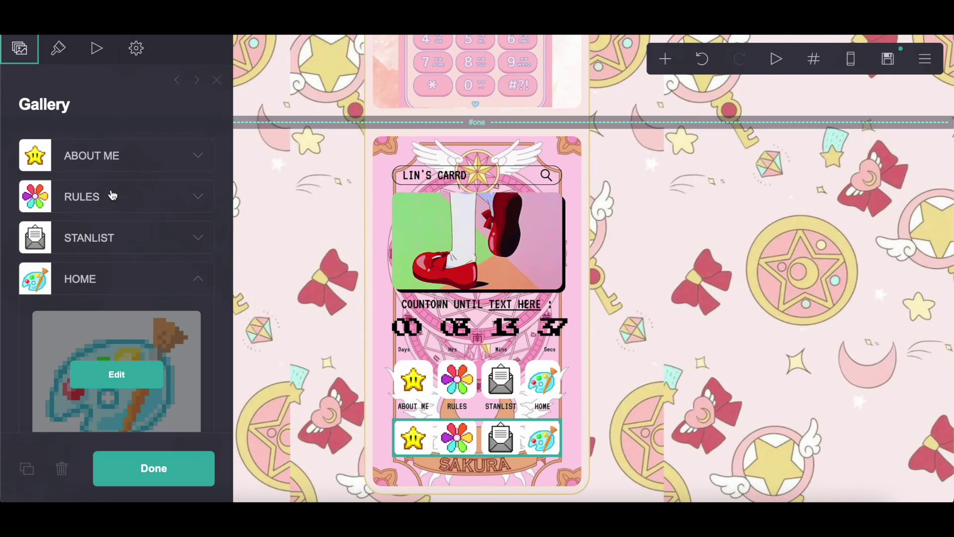
pyautogui.click(102, 149)
pyautogui.click(113, 239)
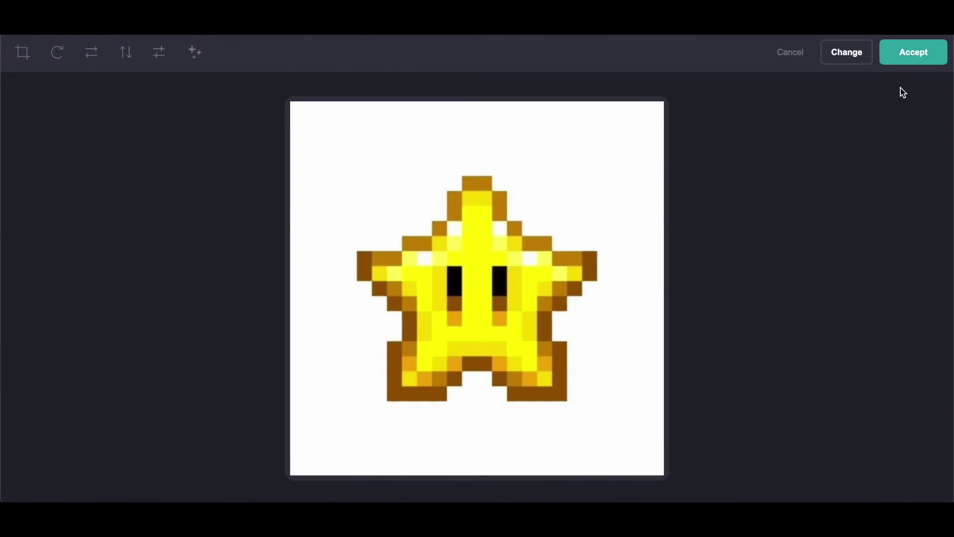
pyautogui.click(846, 53)
pyautogui.click(413, 309)
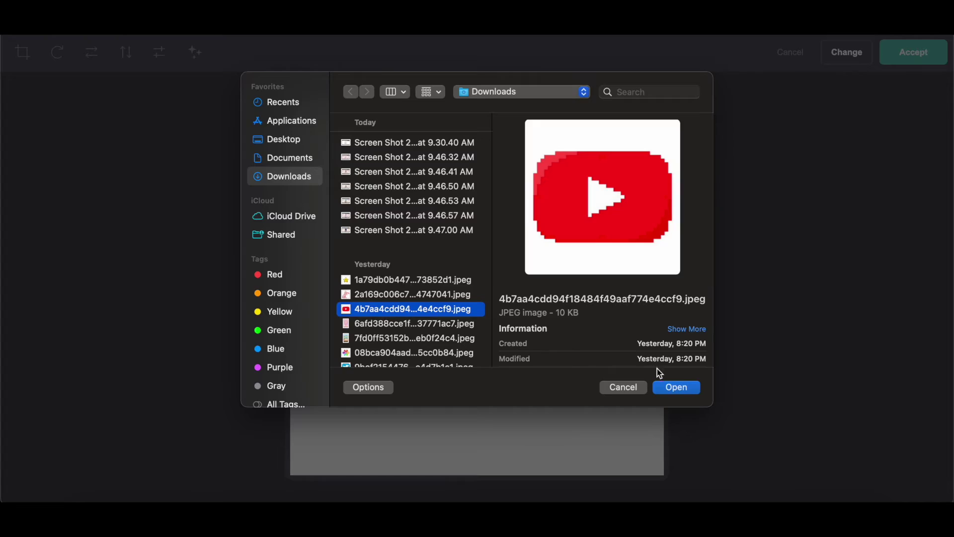
pyautogui.click(676, 387)
pyautogui.click(100, 153)
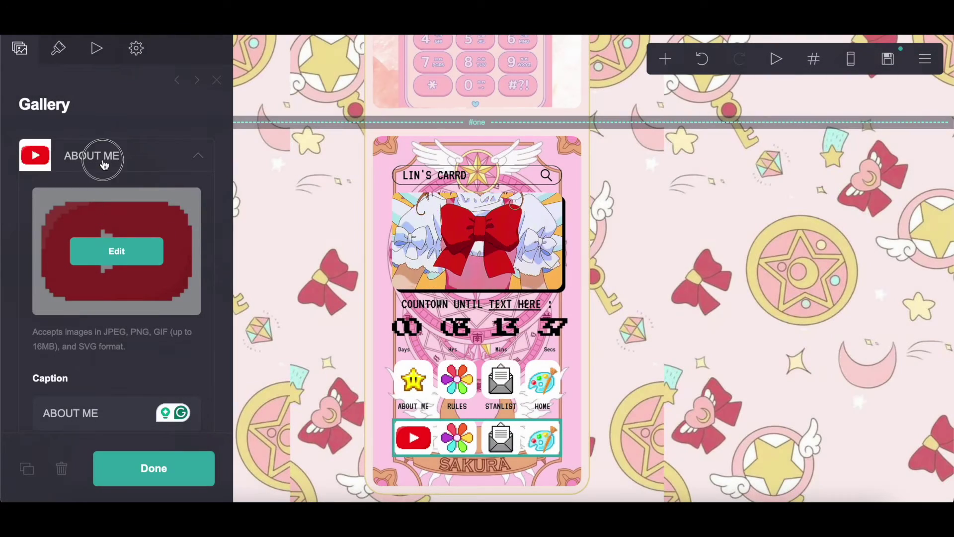
# Step: Replace the flower in the duplicated gallery with the Instagram icon c5e688d24f6...42ef5ec1.jpeg from Downloads
pyautogui.click(100, 203)
pyautogui.click(116, 284)
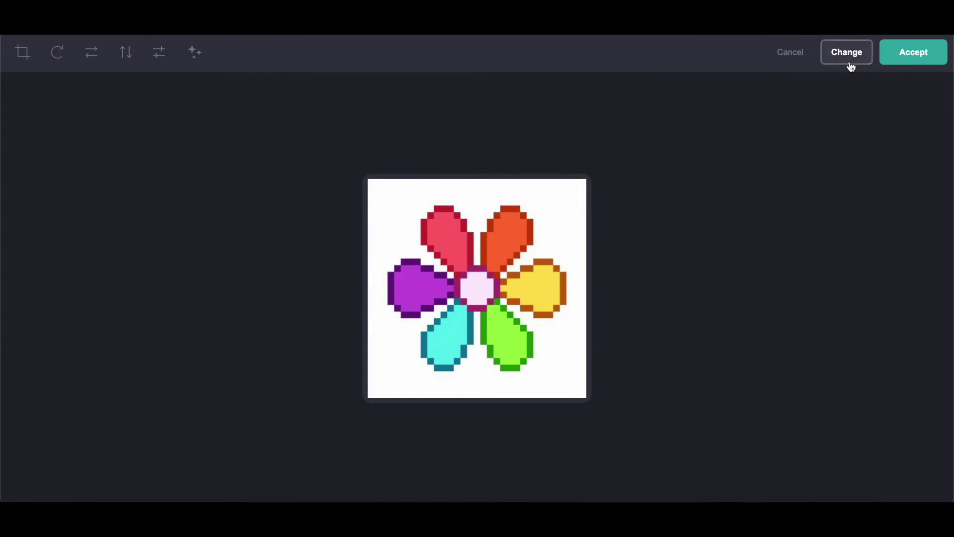
pyautogui.click(849, 54)
pyautogui.scroll(-5, 402, 309)
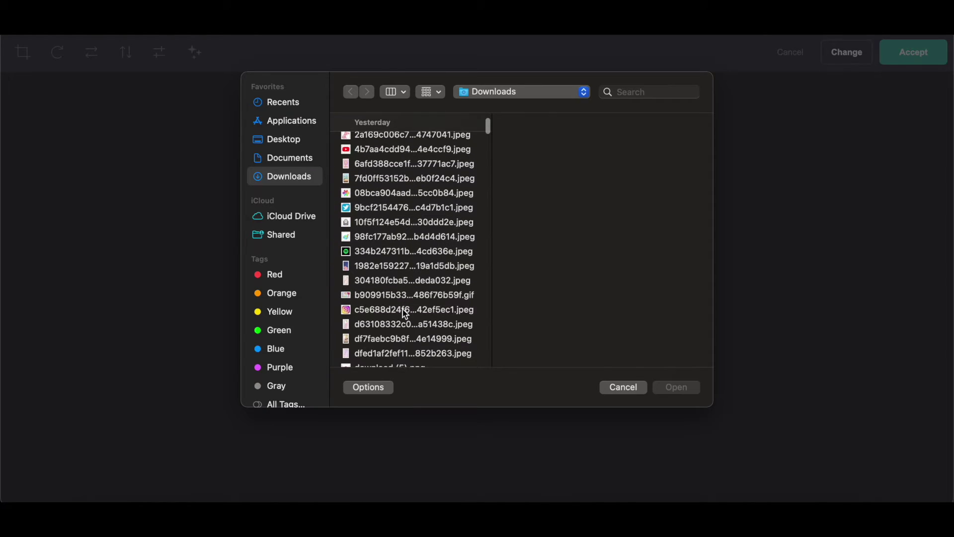
pyautogui.click(405, 311)
pyautogui.click(686, 391)
pyautogui.click(939, 48)
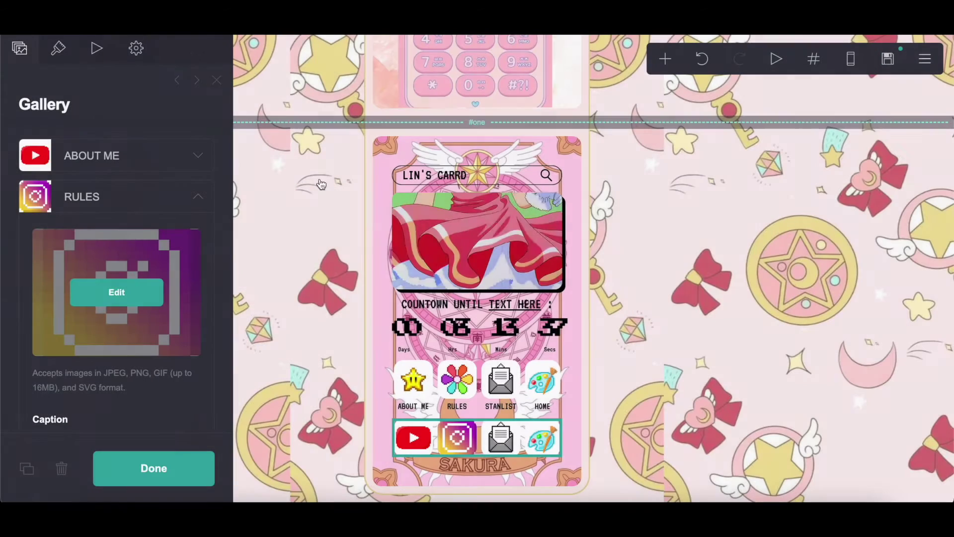
pyautogui.click(77, 201)
pyautogui.click(77, 254)
pyautogui.click(92, 293)
pyautogui.click(848, 53)
pyautogui.scroll(-5, 417, 293)
pyautogui.click(385, 214)
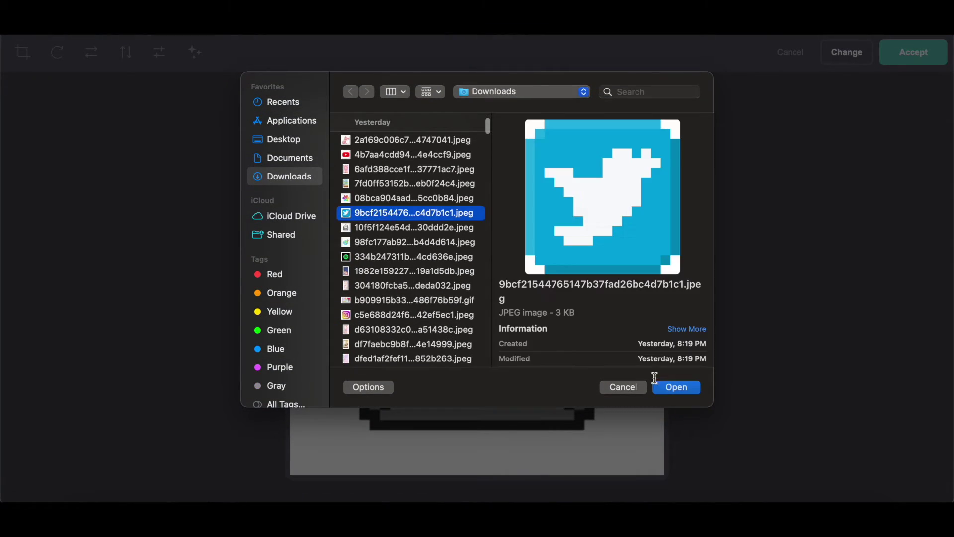
pyautogui.click(669, 387)
pyautogui.click(914, 52)
pyautogui.click(86, 237)
# Step: Replace the palette in the duplicated gallery with the Spotify icon 334b247311b2149591a93b6ca4cd636e.jpeg from Downloads
pyautogui.click(87, 279)
pyautogui.click(117, 373)
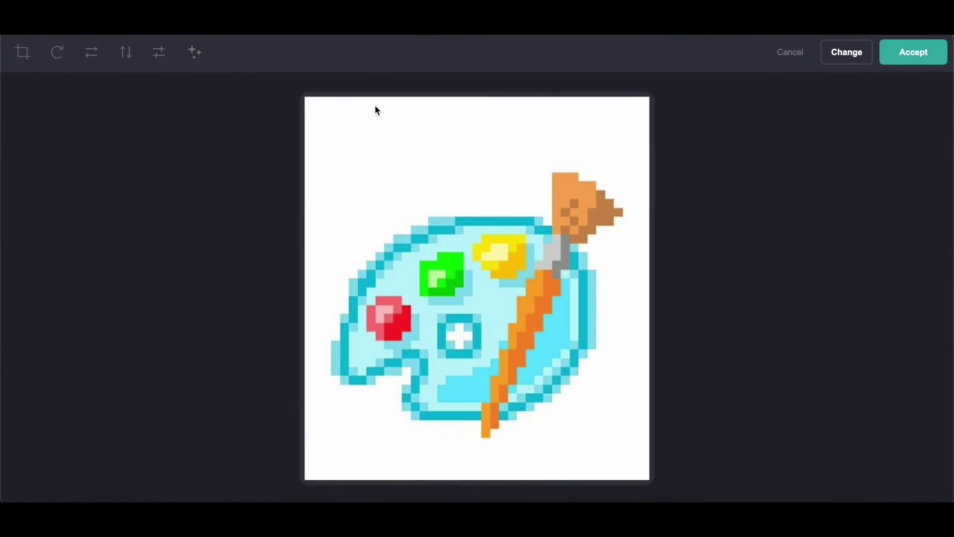
pyautogui.click(418, 224)
pyautogui.scroll(-5, 392, 247)
pyautogui.click(385, 252)
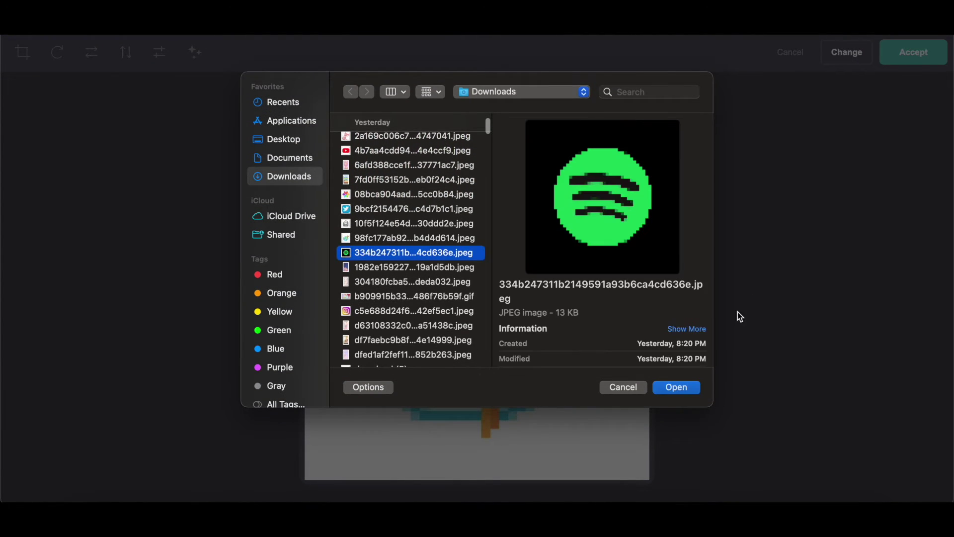
pyautogui.click(677, 387)
pyautogui.click(899, 56)
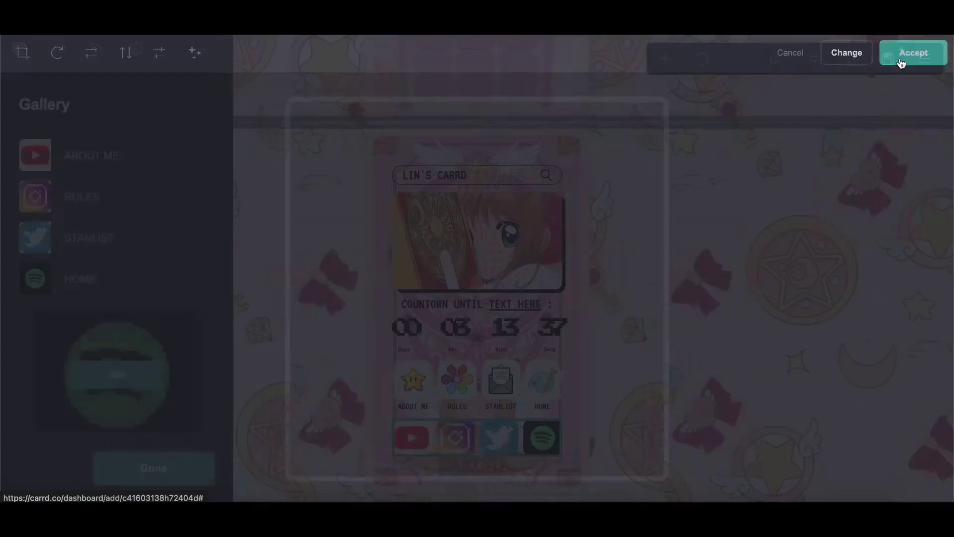
# Step: Examine the link URL and caption settings of the YouTube image in the duplicated gallery
pyautogui.click(93, 147)
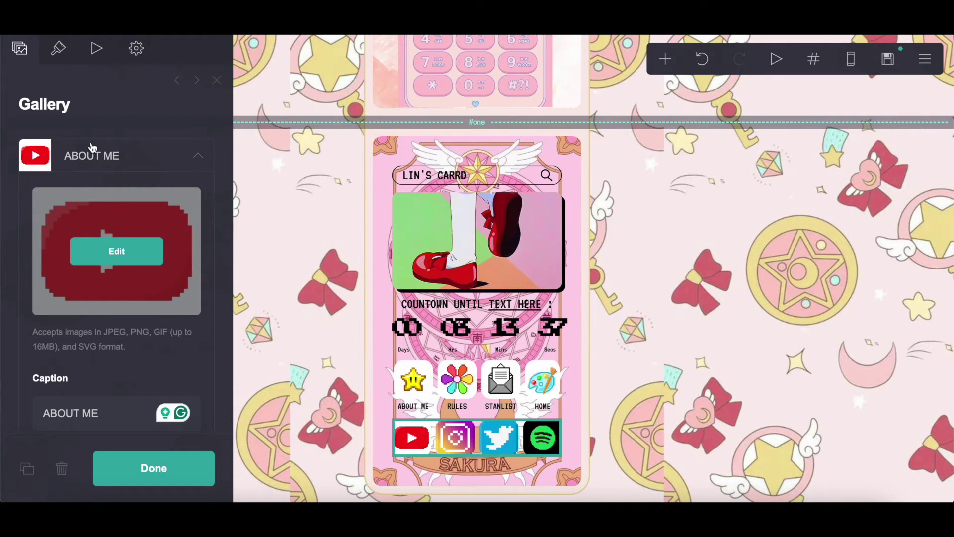
pyautogui.scroll(-8, 93, 147)
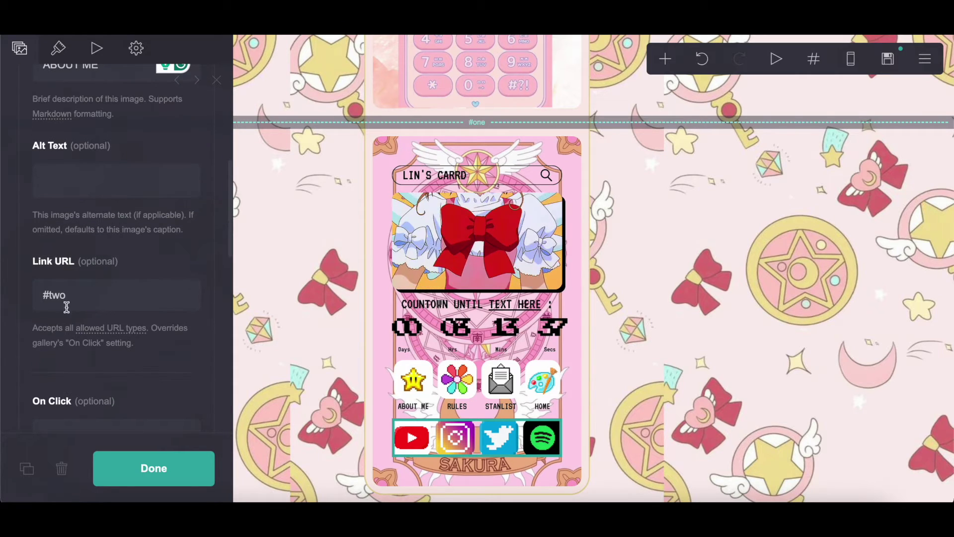
pyautogui.moveTo(41, 300); pyautogui.dragTo(110, 290)
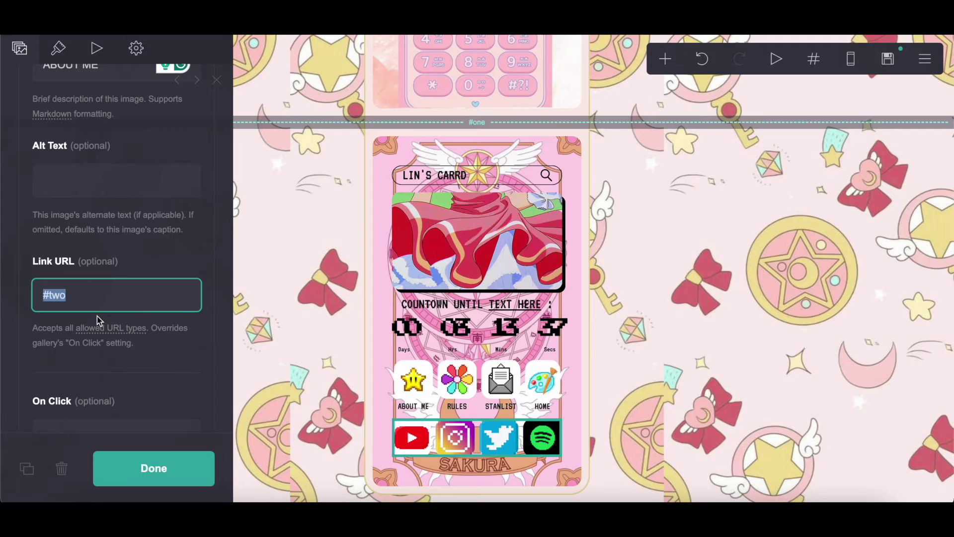
pyautogui.scroll(3, 97, 318)
pyautogui.scroll(1, 97, 316)
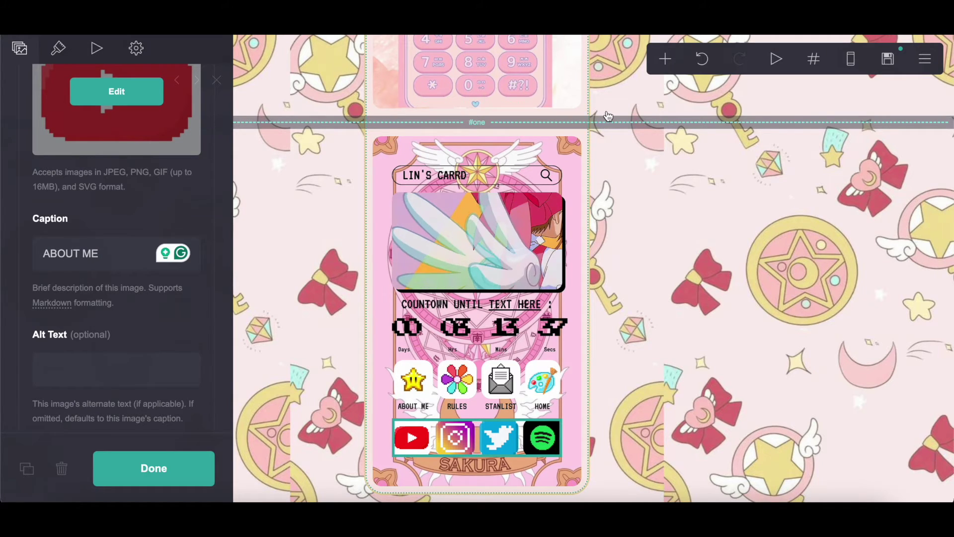
# Step: Add a Buttons element containing two buttons below the social icon gallery
pyautogui.click(665, 60)
pyautogui.click(621, 139)
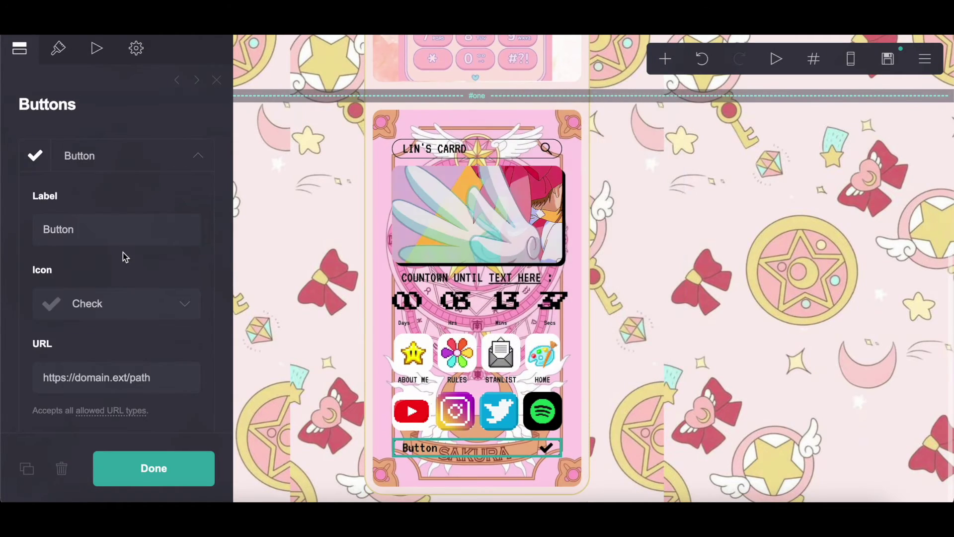
pyautogui.click(61, 158)
pyautogui.click(68, 219)
# Step: Give the two new buttons a solid background style with the Icon + Label layout
pyautogui.click(62, 52)
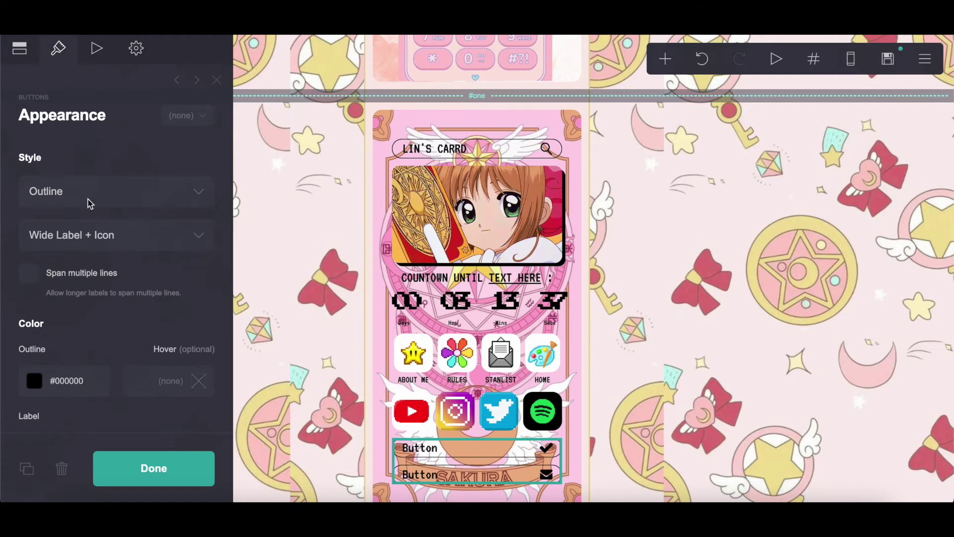
pyautogui.click(70, 199)
pyautogui.click(50, 171)
pyautogui.click(96, 234)
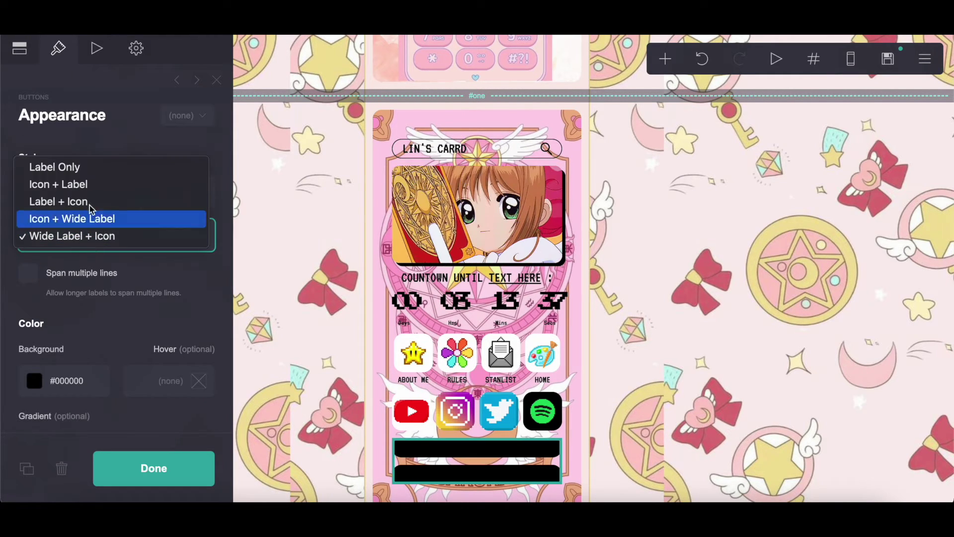
pyautogui.click(91, 186)
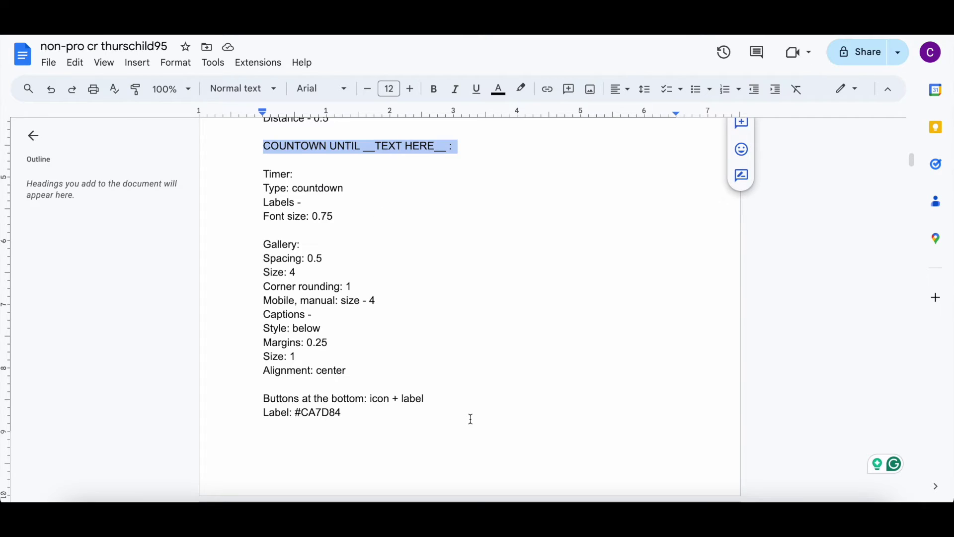
# Step: Add "solid" to the bottom-buttons line in the settings document and copy the label color #CA7D84
pyautogui.scroll(-2, 471, 419)
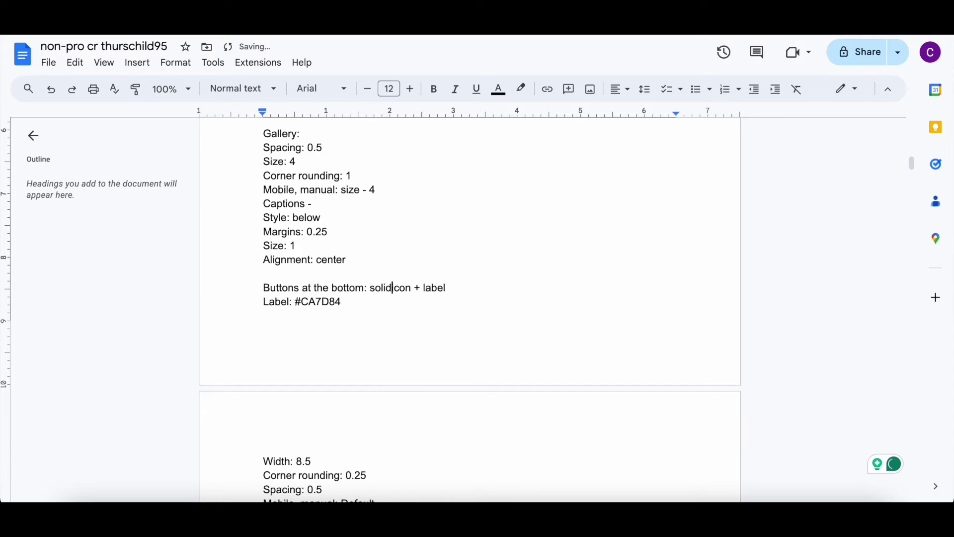
pyautogui.rightClick(378, 310)
pyautogui.click(439, 188)
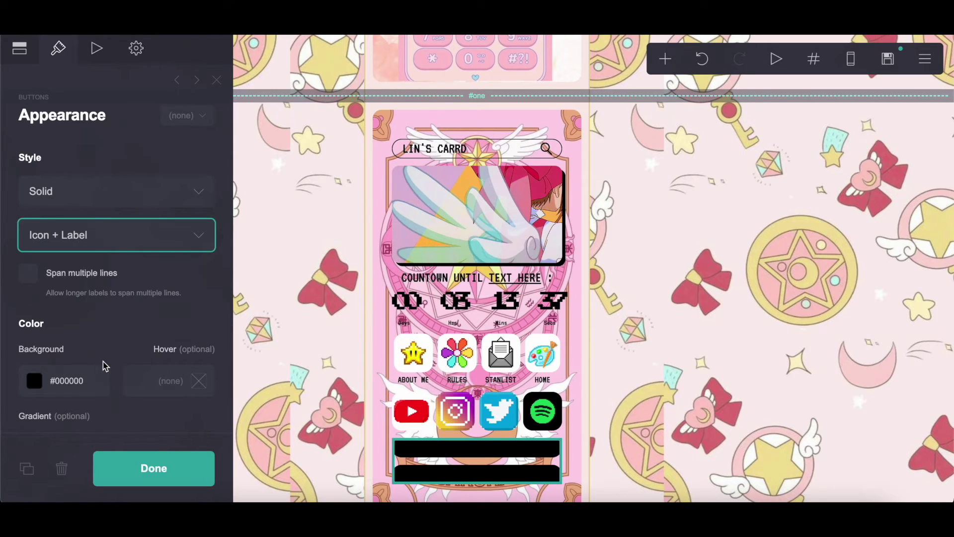
# Step: Set the label color of the two bottom buttons to #CA7D84
pyautogui.scroll(-5, 106, 366)
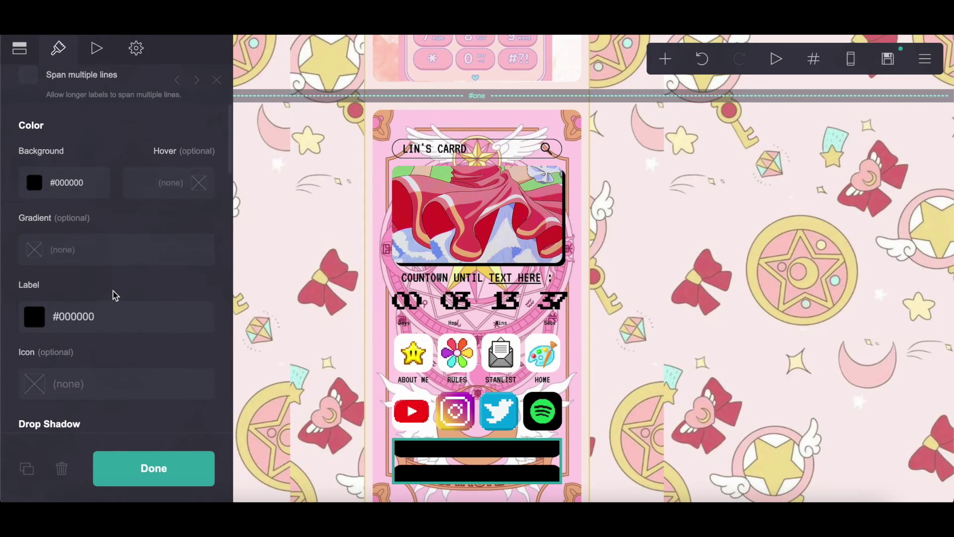
pyautogui.click(117, 318)
pyautogui.doubleClick(75, 317)
pyautogui.rightClick(75, 317)
pyautogui.press('Return')
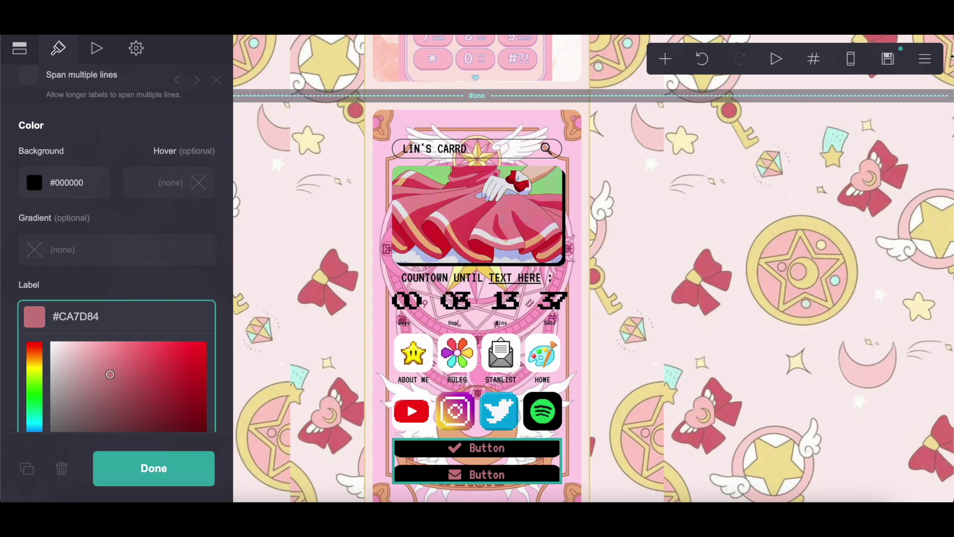
# Step: Copy the page's border color #E6D39E and apply it as the background color of the two bottom buttons
pyautogui.click(934, 61)
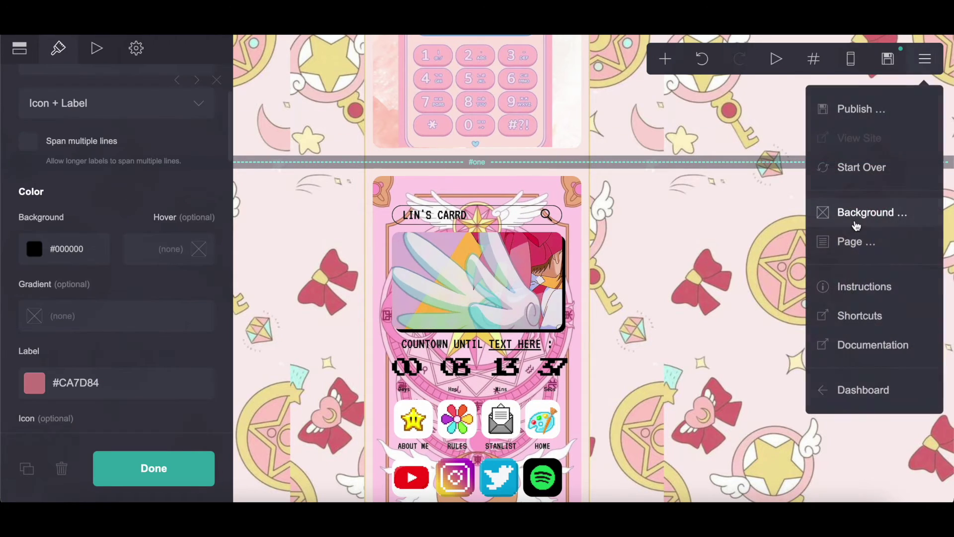
pyautogui.click(853, 242)
pyautogui.scroll(-15, 98, 318)
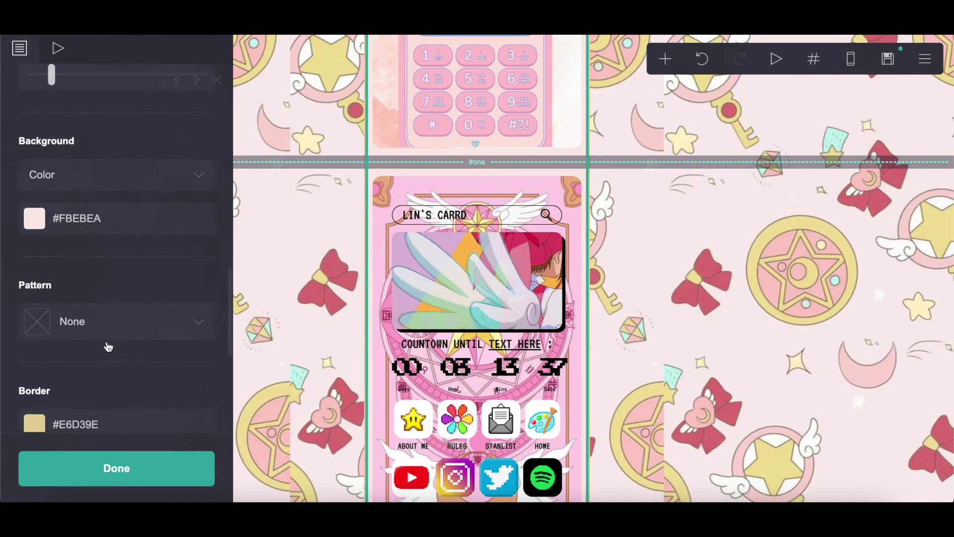
pyautogui.click(75, 243)
pyautogui.rightClick(172, 237)
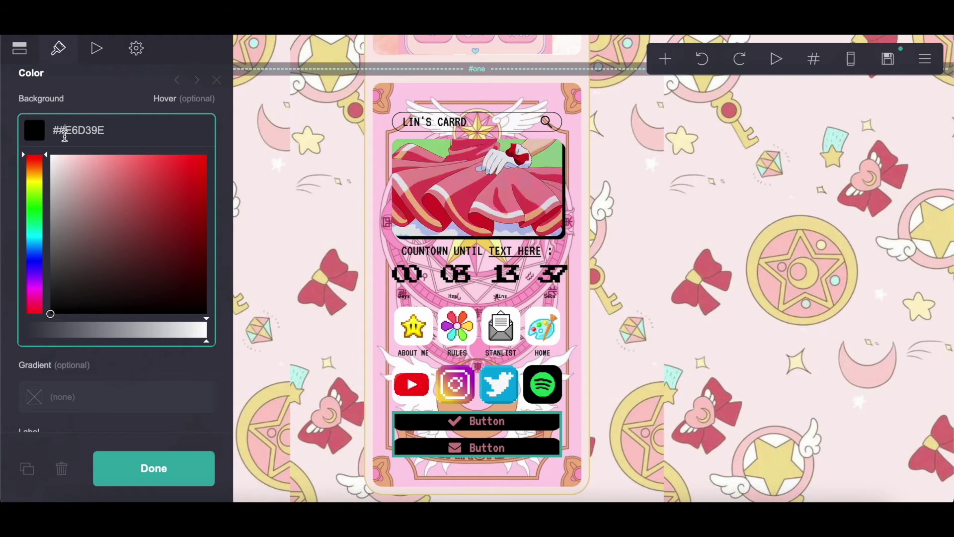
pyautogui.press('BackSpace')
pyautogui.click(109, 109)
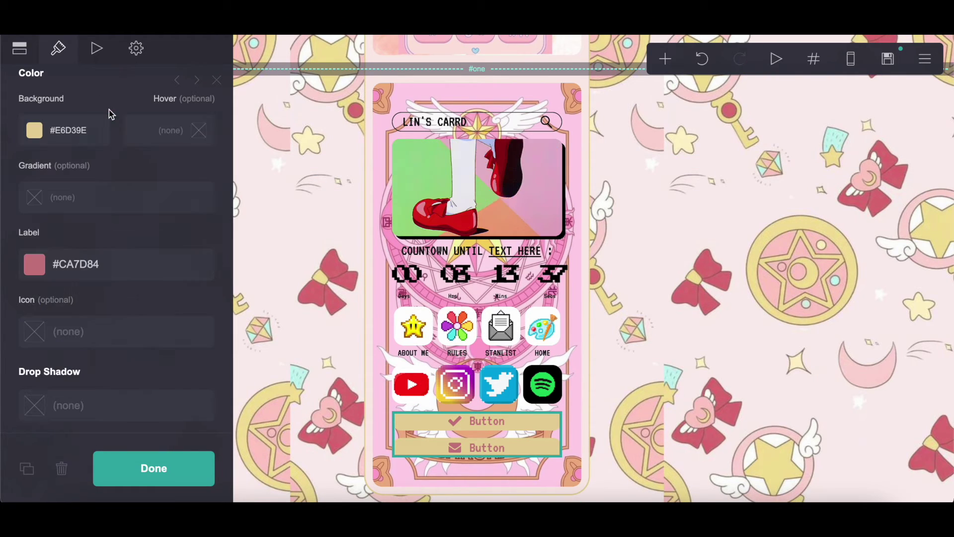
# Step: Set the buttons' width to 8.5 and corner rounding to 0.25, as listed in the settings document
pyautogui.scroll(-6, 140, 328)
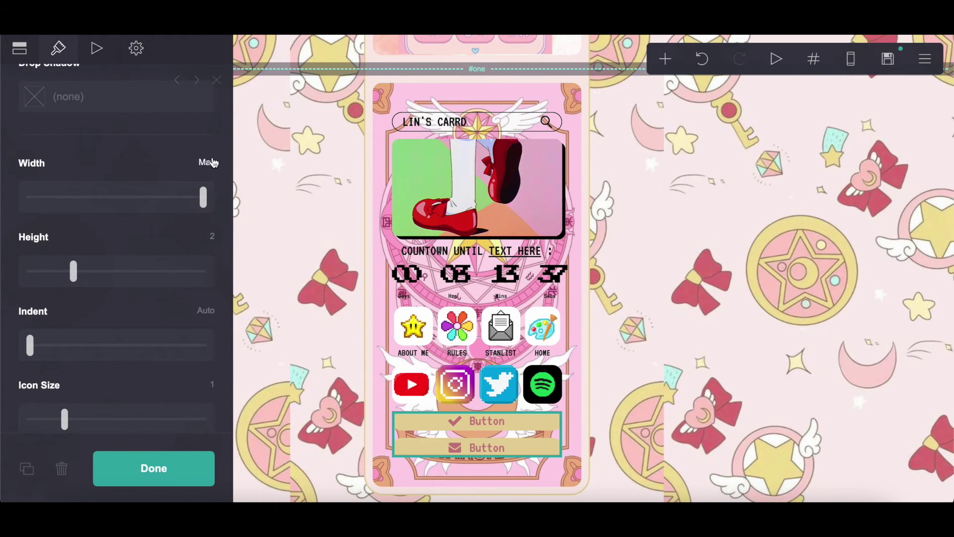
pyautogui.write('8.5')
pyautogui.press('Return')
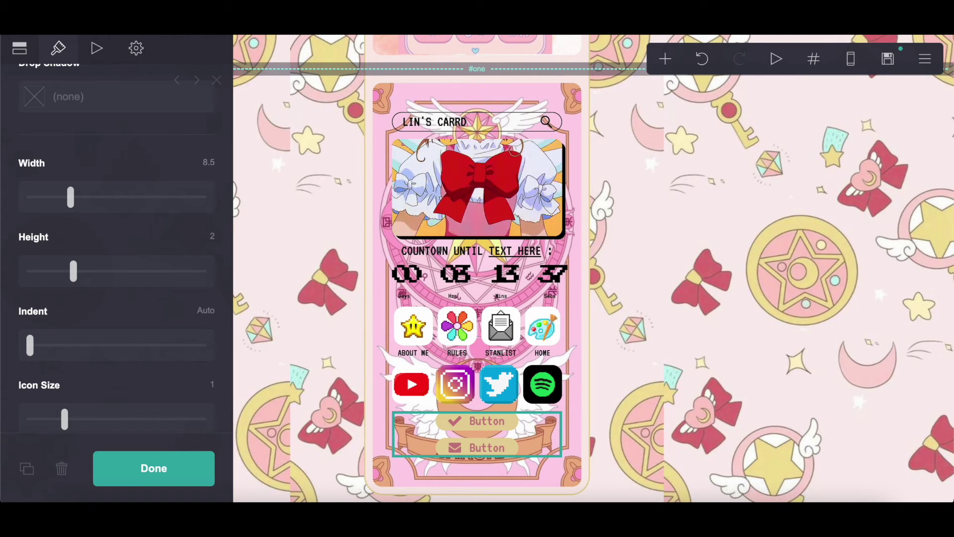
pyautogui.scroll(-3, 133, 300)
pyautogui.click(212, 309)
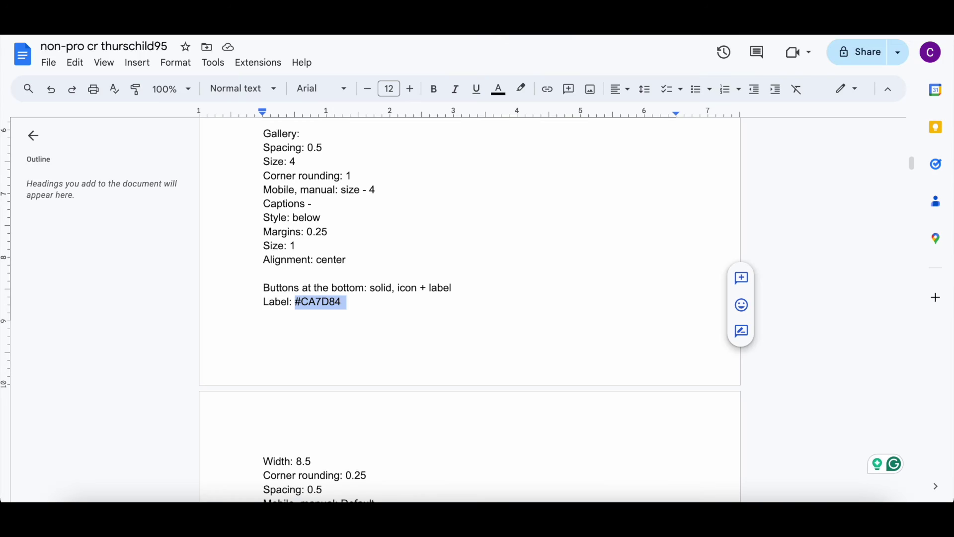
pyautogui.scroll(-3, 370, 258)
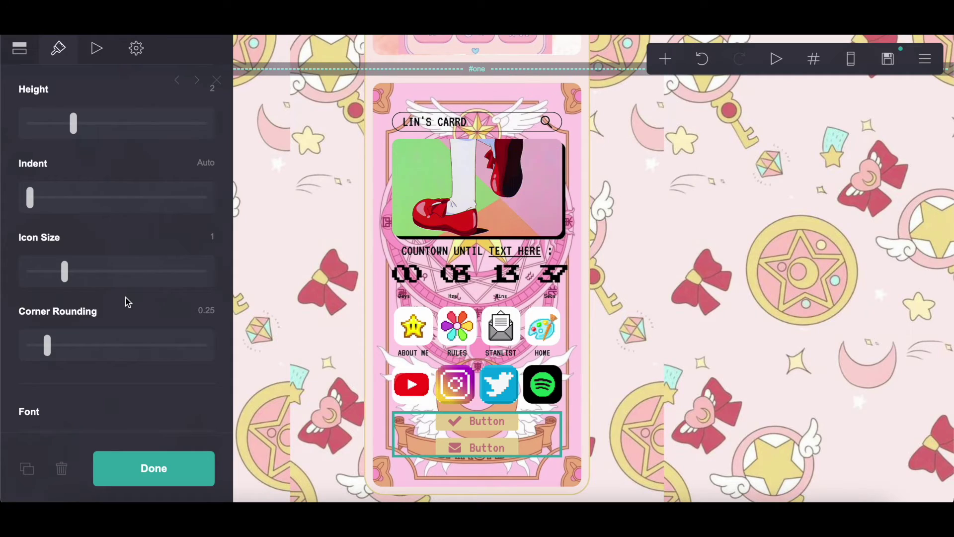
# Step: Set the spacing between the two bottom buttons to 0.5
pyautogui.scroll(-6, 125, 300)
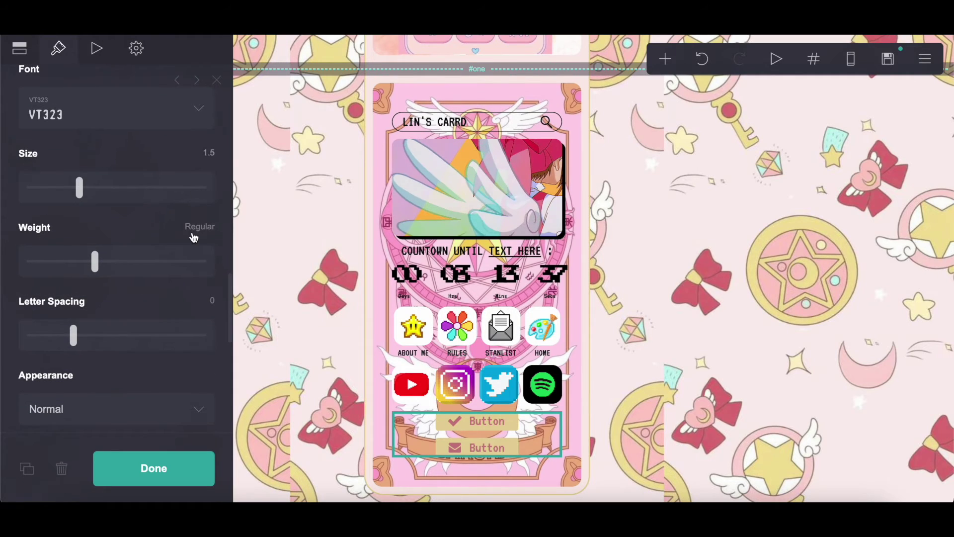
pyautogui.scroll(-4, 194, 238)
pyautogui.click(209, 278)
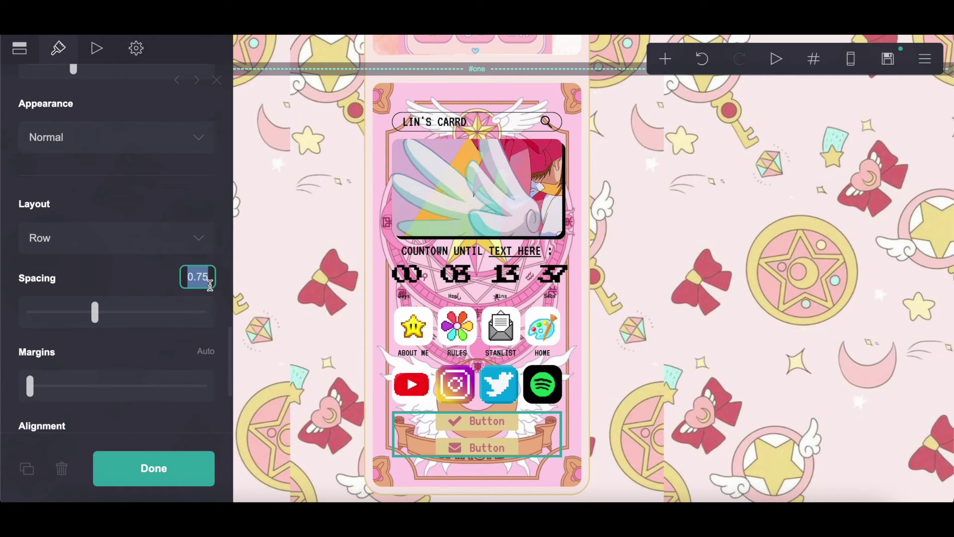
pyautogui.write('0.5')
pyautogui.press('Return')
pyautogui.scroll(-3, 170, 324)
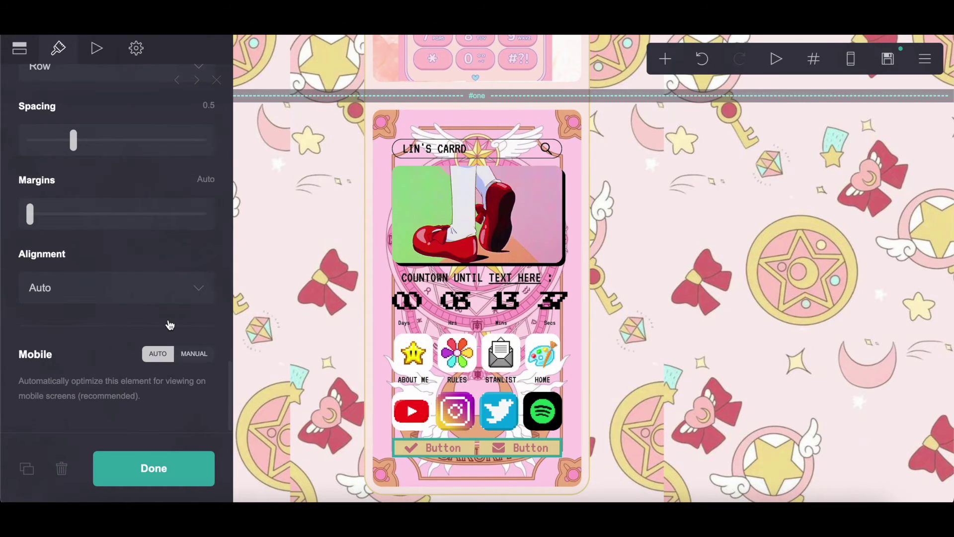
# Step: Switch the buttons' mobile settings to manual and set the mobile layout to Default
pyautogui.click(194, 354)
pyautogui.scroll(-4, 153, 324)
pyautogui.click(102, 262)
pyautogui.press('Up')
pyautogui.press('Return')
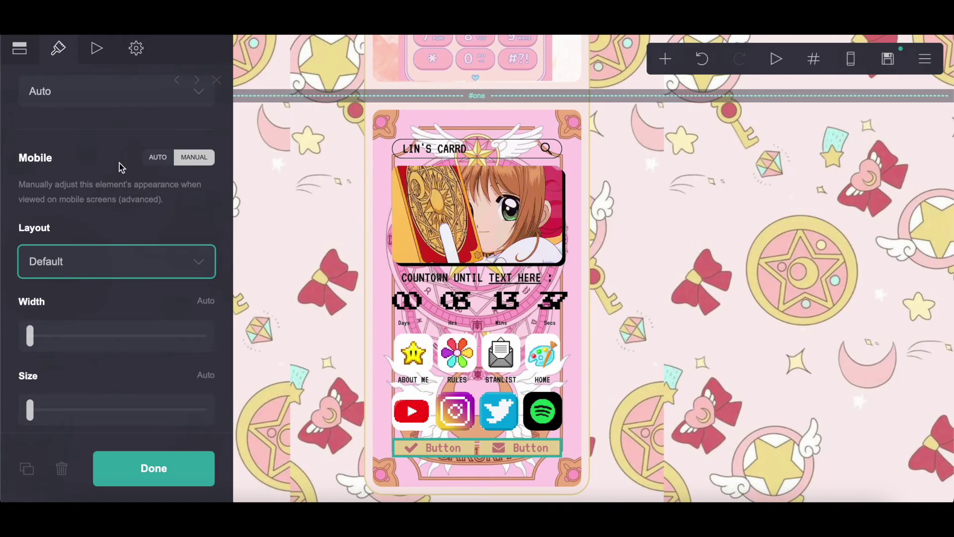
# Step: Label the first bottom button LOCK and link it to #home
pyautogui.click(19, 50)
pyautogui.scroll(5, 124, 159)
pyautogui.click(120, 161)
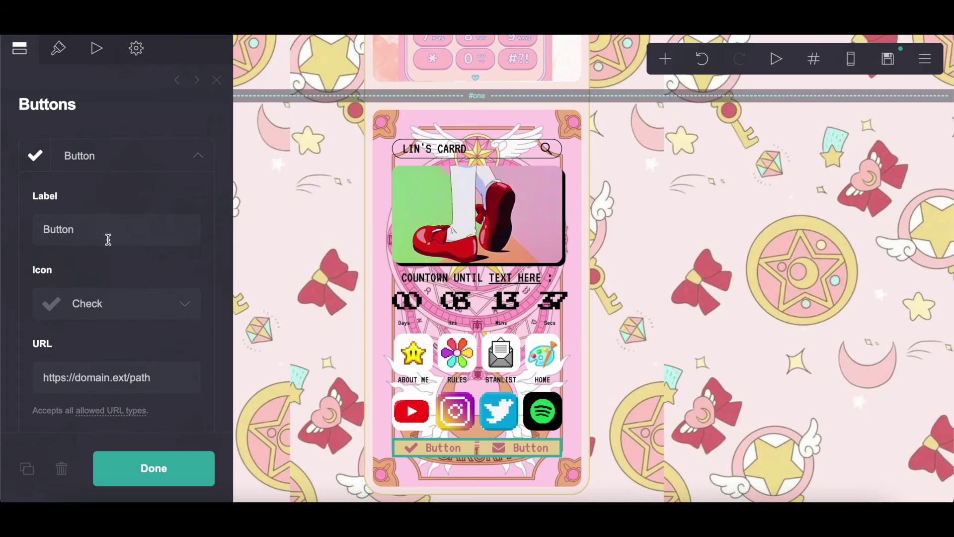
pyautogui.write('LOCK')
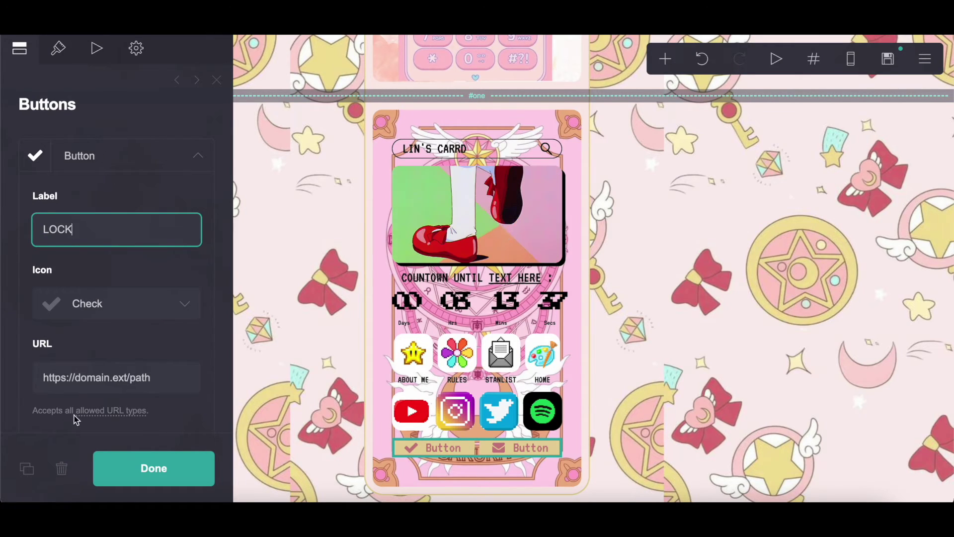
pyautogui.click(184, 377)
pyautogui.write('#home')
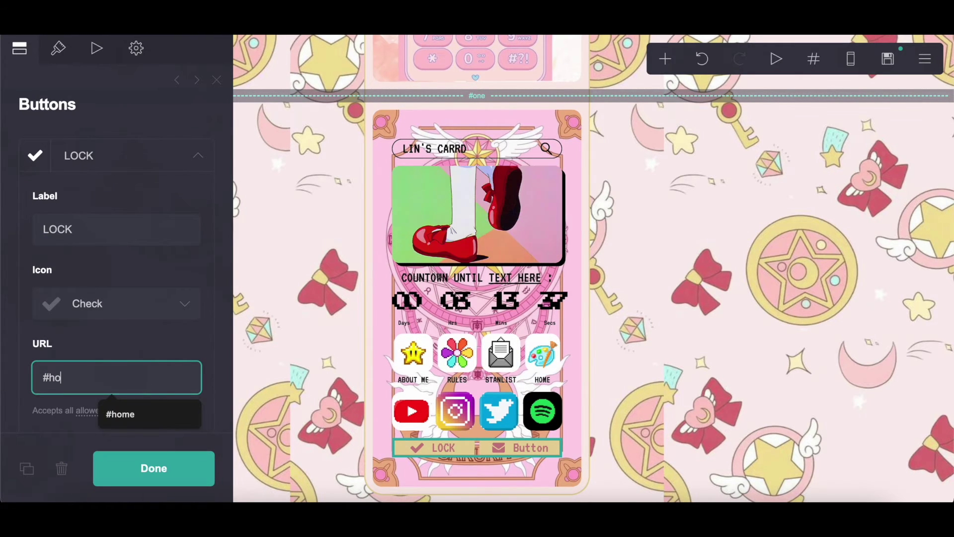
# Step: Change the LOCK button's icon to Lock (Alt)
pyautogui.click(97, 304)
pyautogui.scroll(-10, 97, 308)
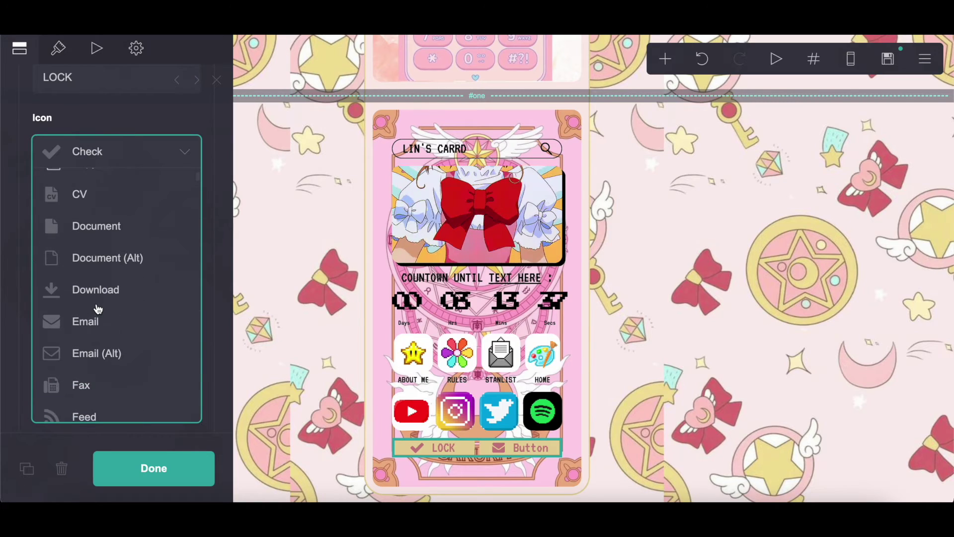
pyautogui.scroll(-10, 98, 309)
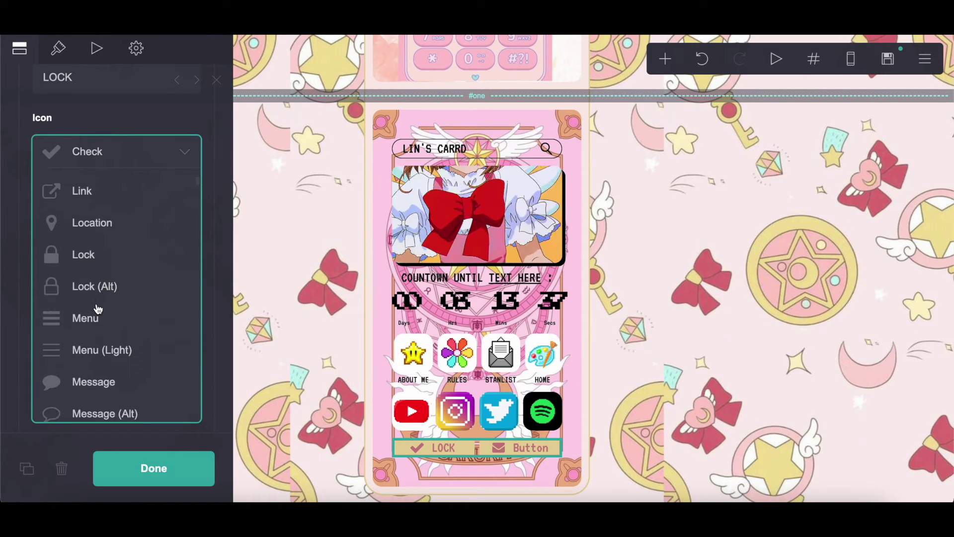
pyautogui.click(89, 293)
pyautogui.click(109, 92)
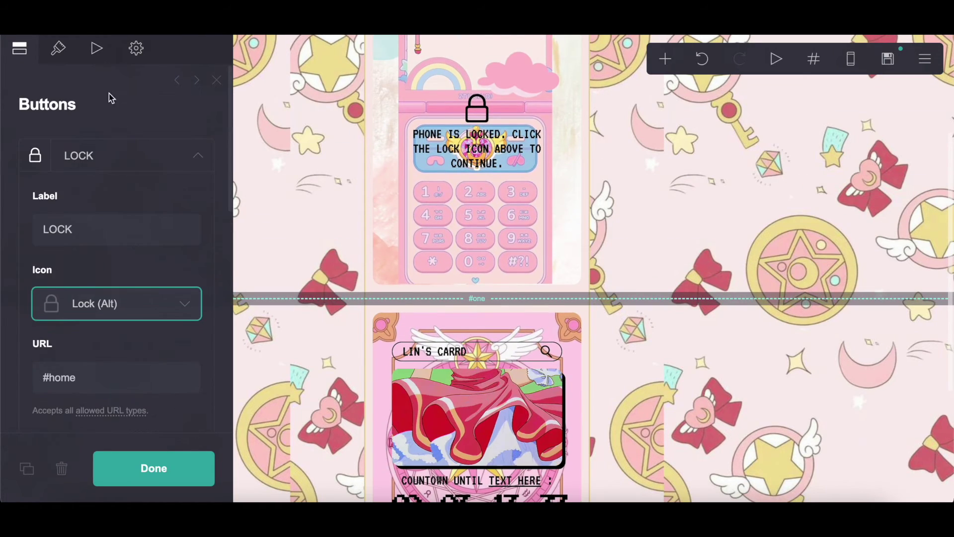
# Step: Label the second bottom button EASYREAD and link it to #six
pyautogui.click(104, 204)
pyautogui.click(105, 268)
pyautogui.doubleClick(105, 268)
pyautogui.write('EASYREAD')
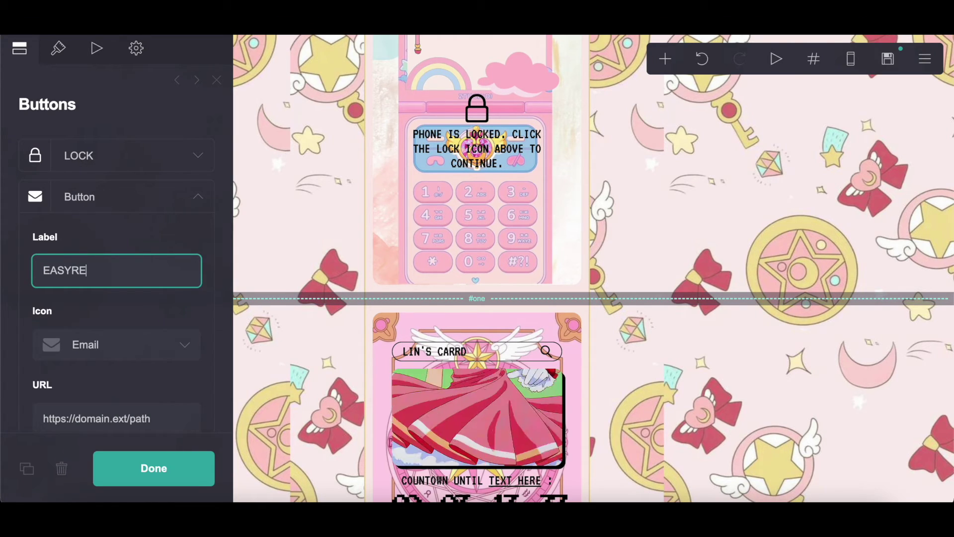
pyautogui.scroll(-2, 160, 341)
pyautogui.press('Tab')
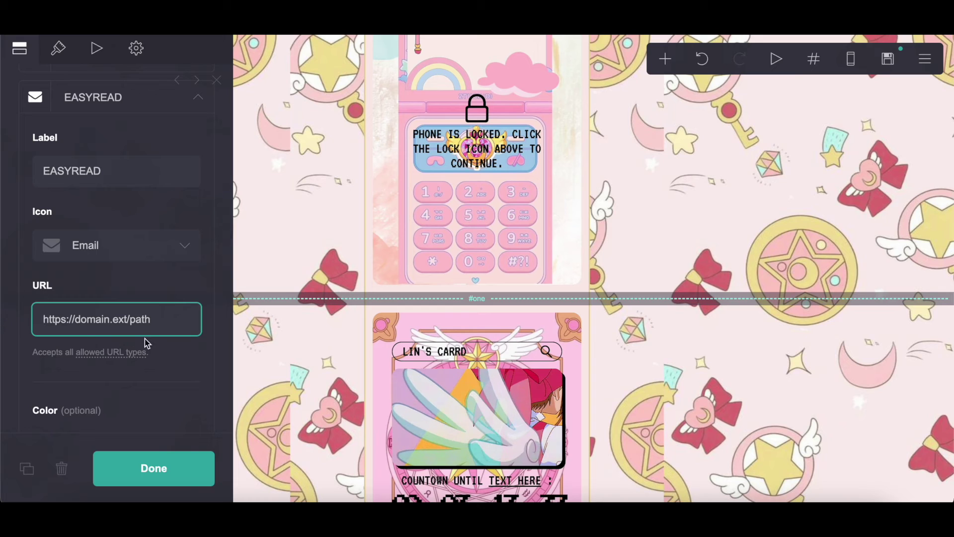
pyautogui.write('#six')
# Step: Change the EASYREAD button's icon to Check (Light)
pyautogui.click(108, 229)
pyautogui.click(106, 243)
pyautogui.scroll(8, 100, 258)
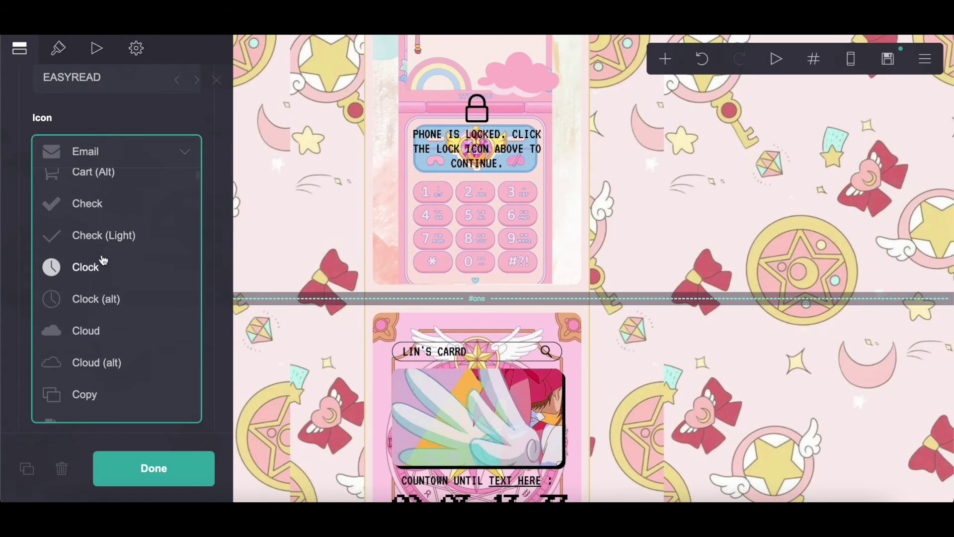
pyautogui.click(102, 238)
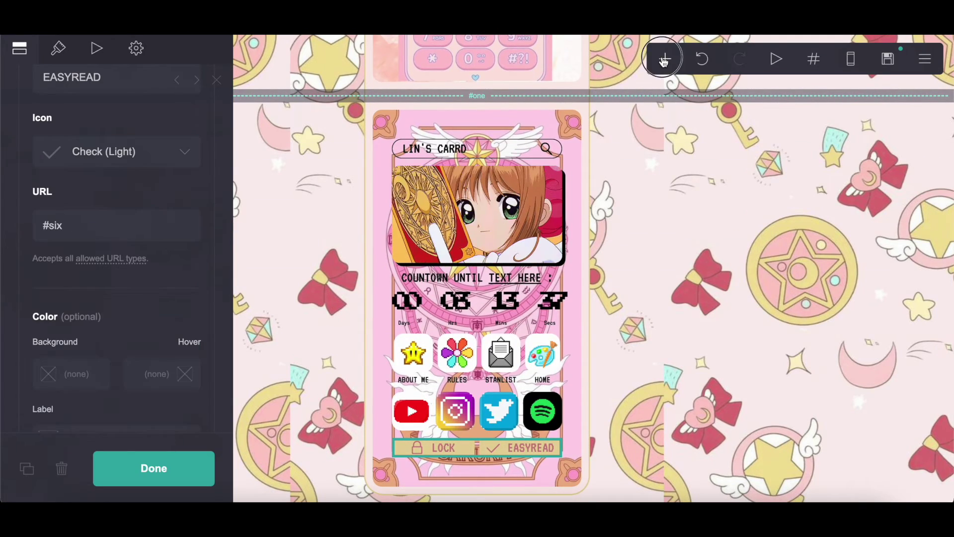
# Step: Add a section break control below the #one section and name it two
pyautogui.click(665, 59)
pyautogui.click(643, 353)
pyautogui.scroll(-6, 56, 378)
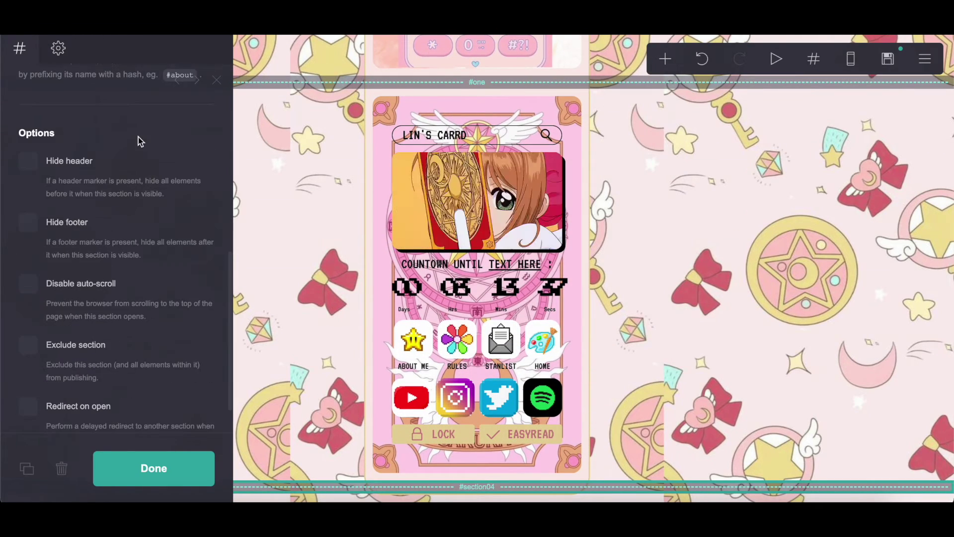
pyautogui.scroll(3, 138, 142)
pyautogui.click(56, 186)
pyautogui.hotkey('ctrl', 'a')
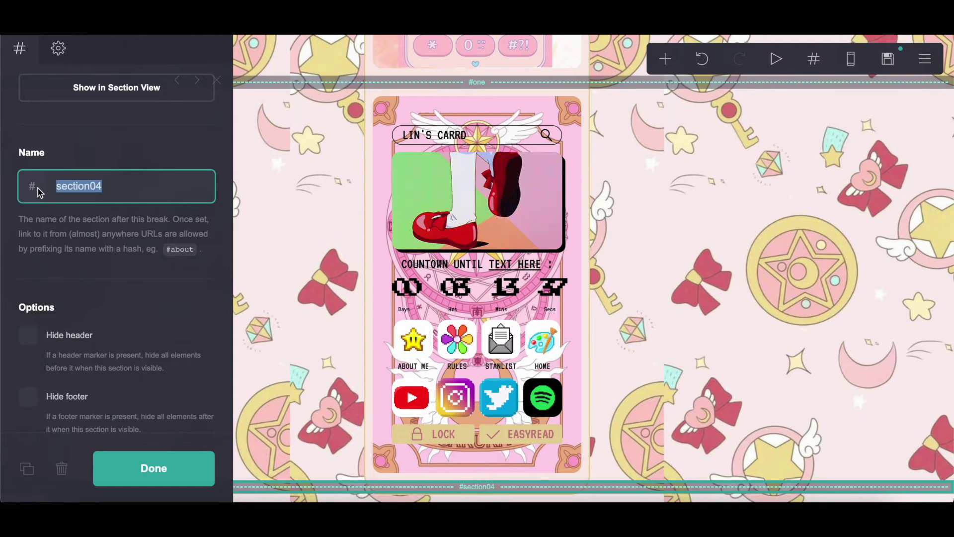
pyautogui.write('two')
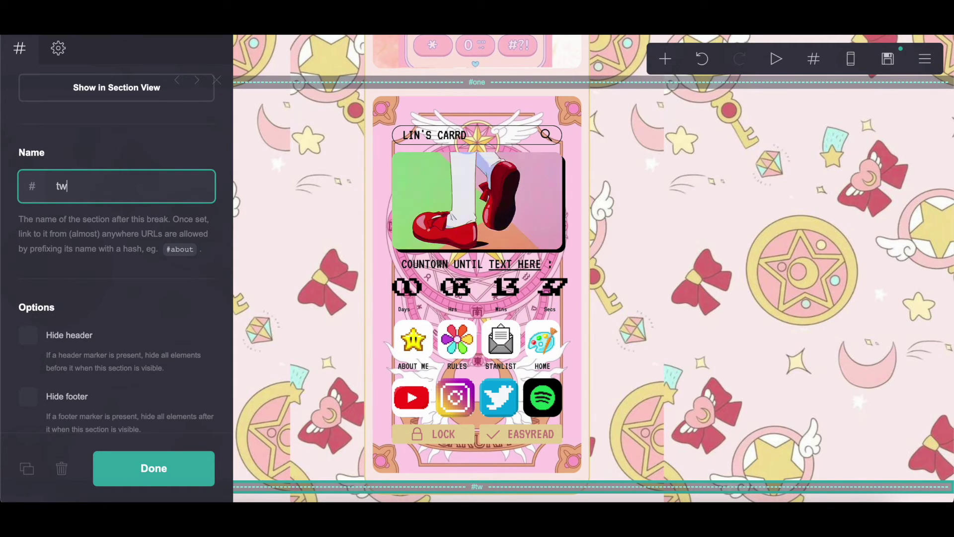
# Step: Add a container to the #two section and check the finished site's About Me section for reference
pyautogui.click(665, 58)
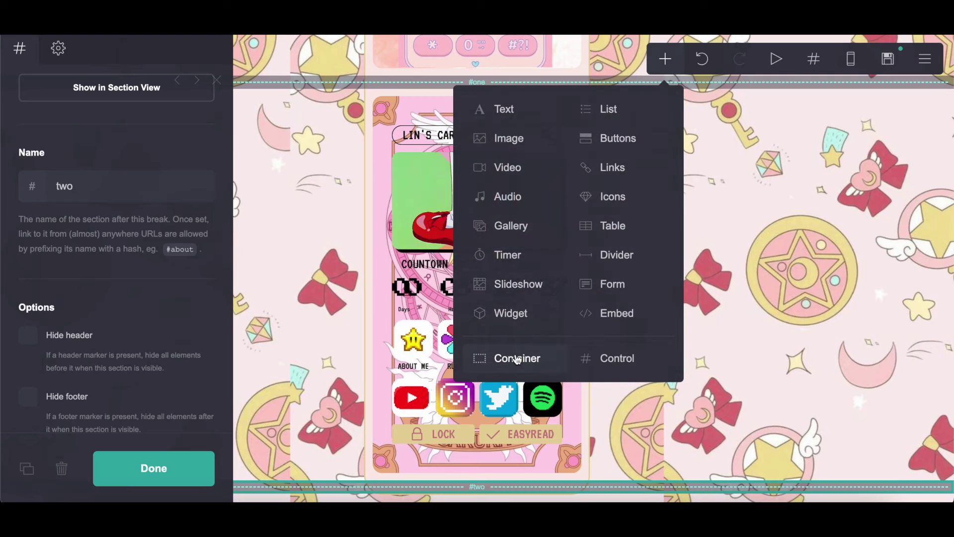
pyautogui.click(517, 358)
pyautogui.scroll(-10, 59, 334)
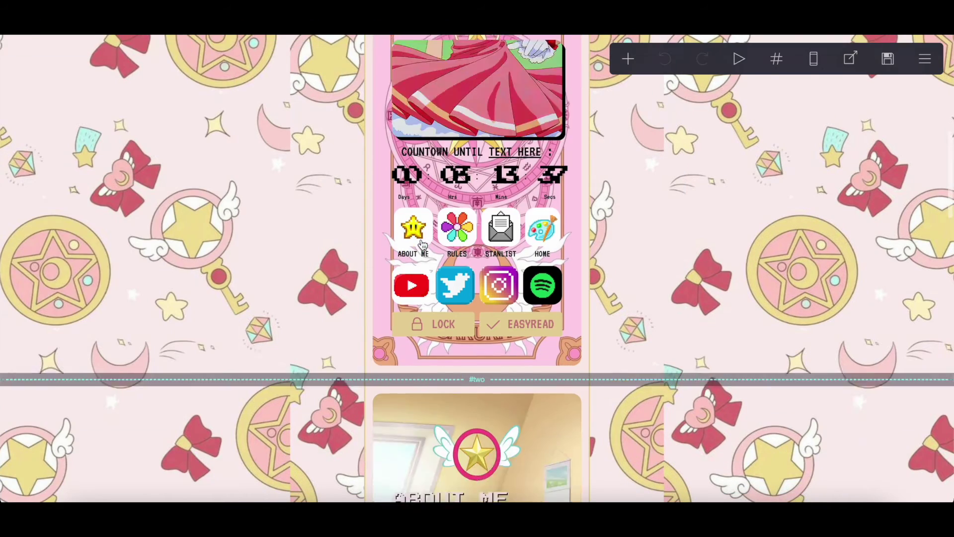
pyautogui.scroll(-6, 422, 244)
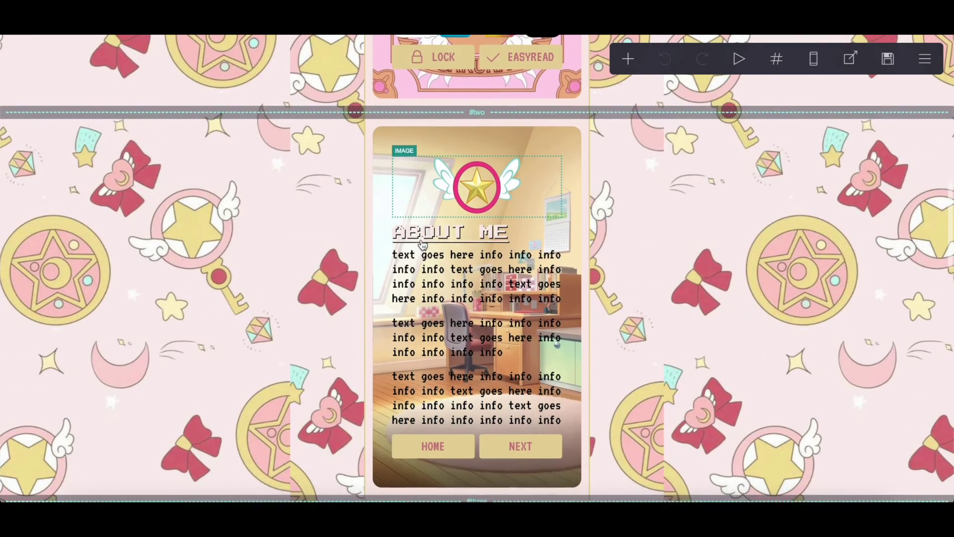
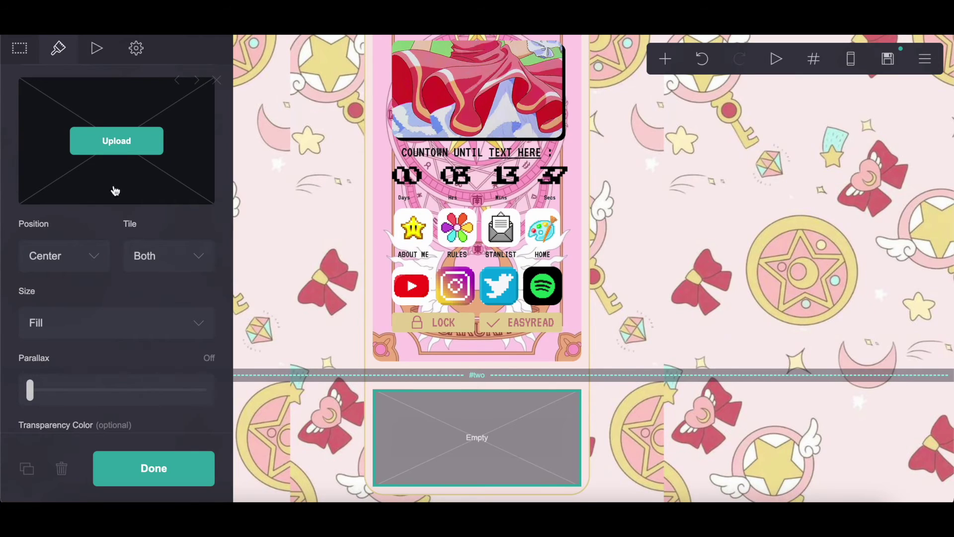
# Step: Upload the sunny bedroom desk JPEG from Downloads as the #two container's background image, keeping it uncropped
pyautogui.click(123, 134)
pyautogui.scroll(-5, 377, 236)
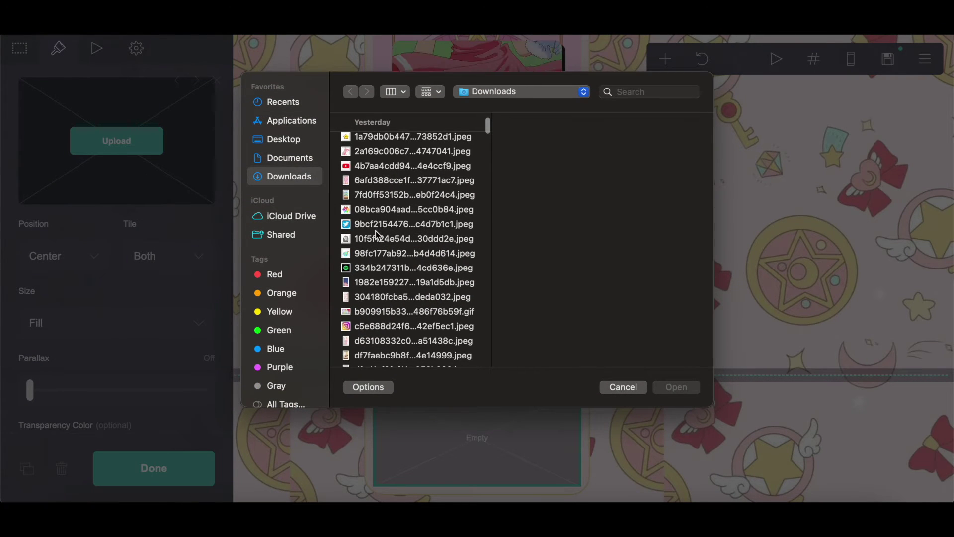
pyautogui.scroll(-2, 378, 235)
pyautogui.click(370, 297)
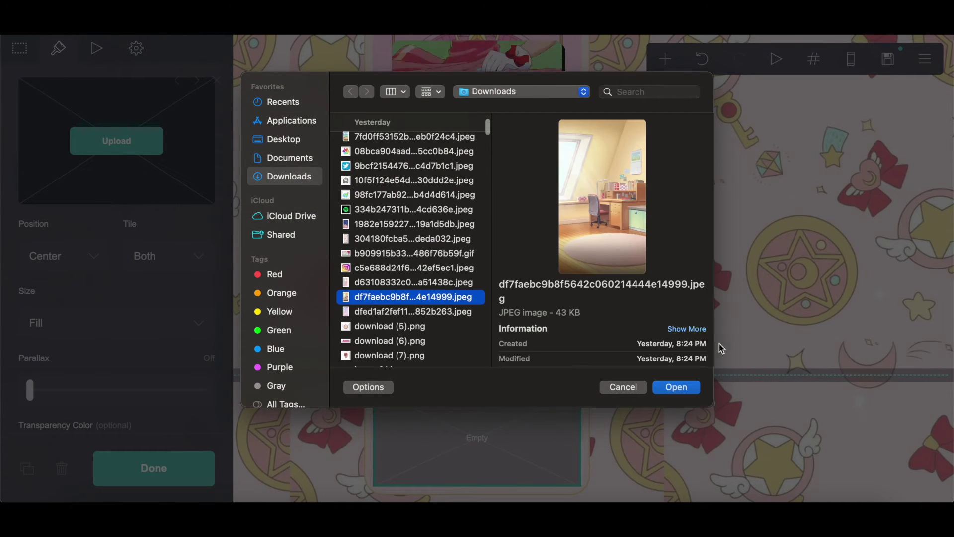
pyautogui.click(691, 385)
pyautogui.click(22, 56)
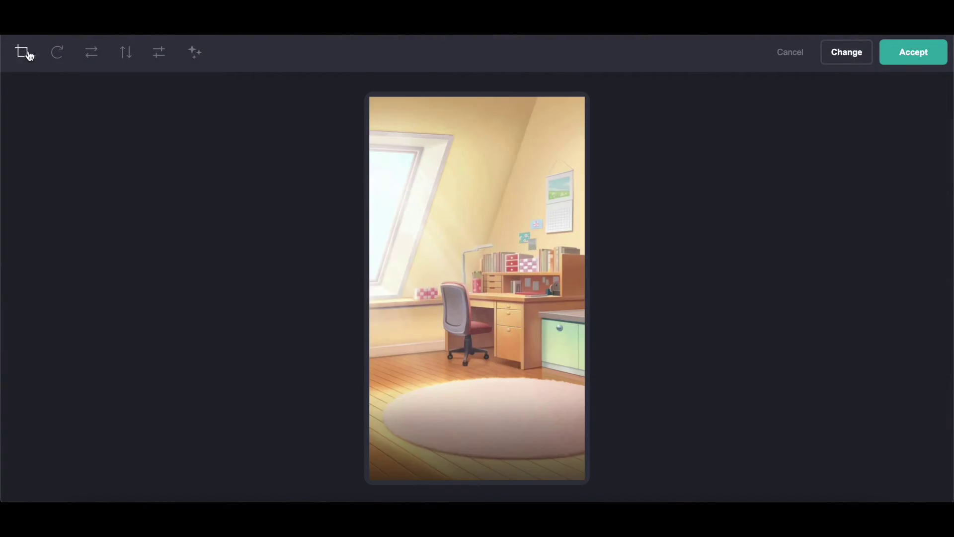
pyautogui.click(920, 53)
# Step: Add an image element inside the #two container and set its width to 10 and height to Auto
pyautogui.click(665, 58)
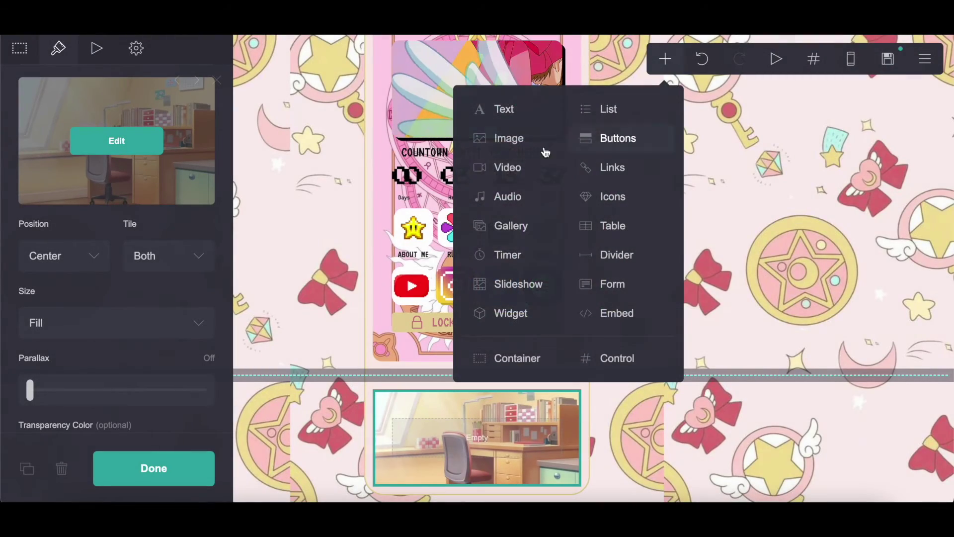
pyautogui.click(511, 139)
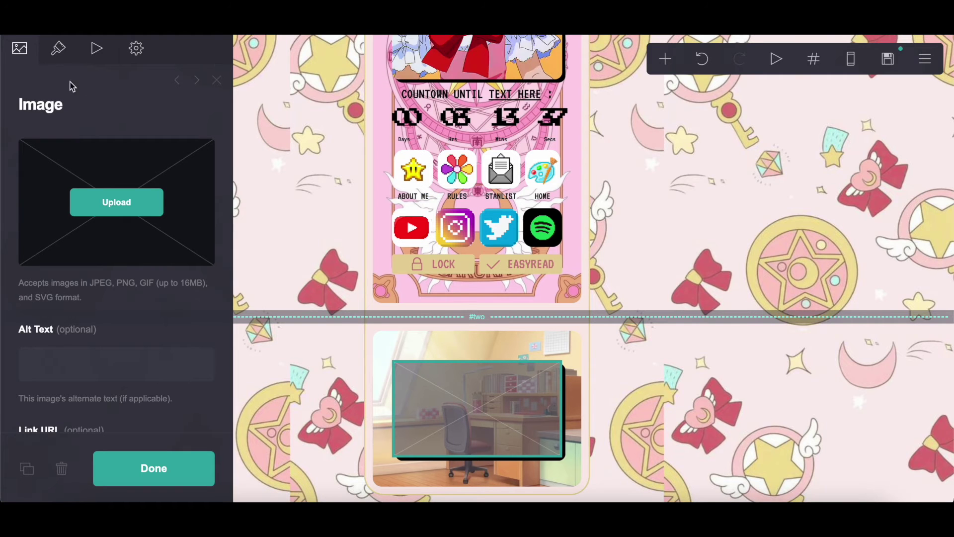
pyautogui.click(67, 59)
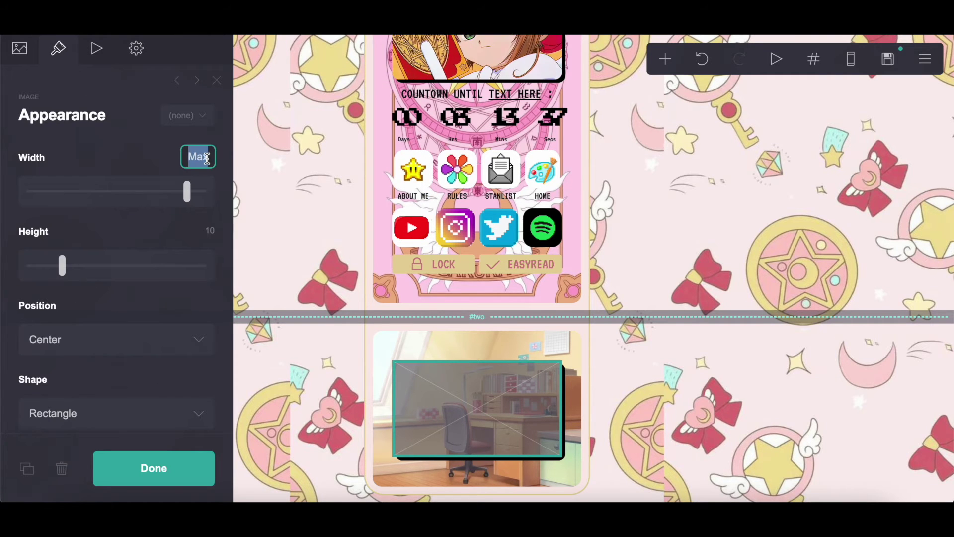
pyautogui.write('10')
pyautogui.press('Return')
pyautogui.moveTo(76, 277); pyautogui.dragTo(3, 271)
pyautogui.scroll(-1, 3, 271)
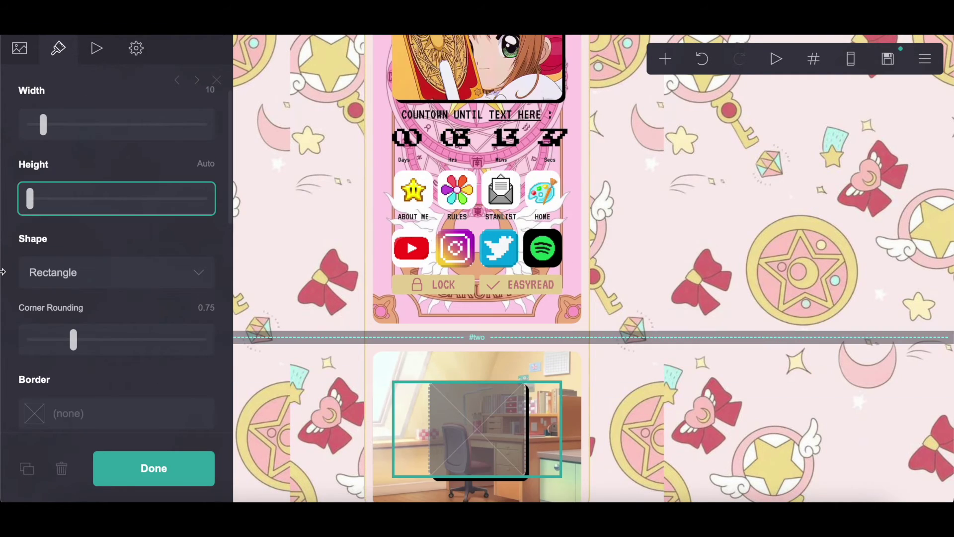
# Step: Remove the drop shadow from the new image element in the #two container
pyautogui.scroll(-6, 115, 330)
pyautogui.click(22, 175)
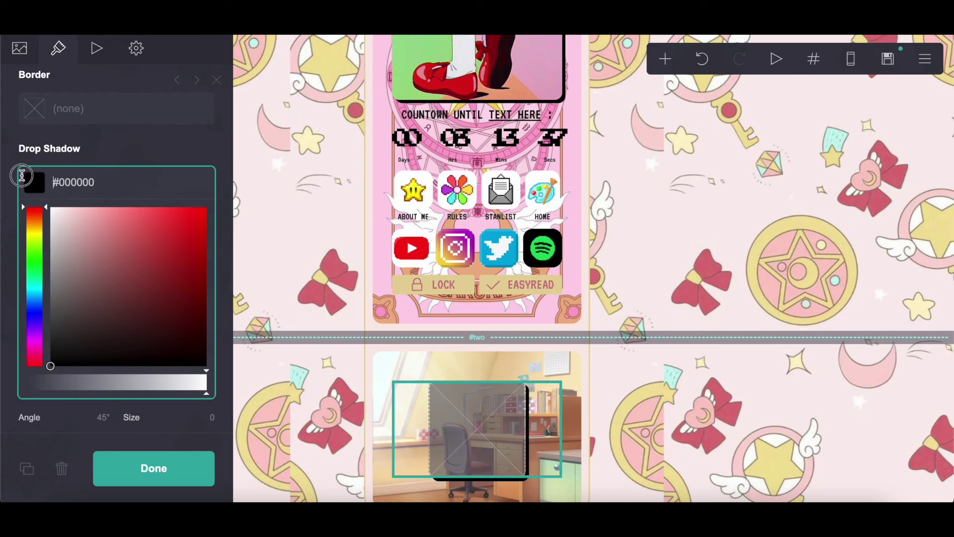
pyautogui.scroll(5, 125, 200)
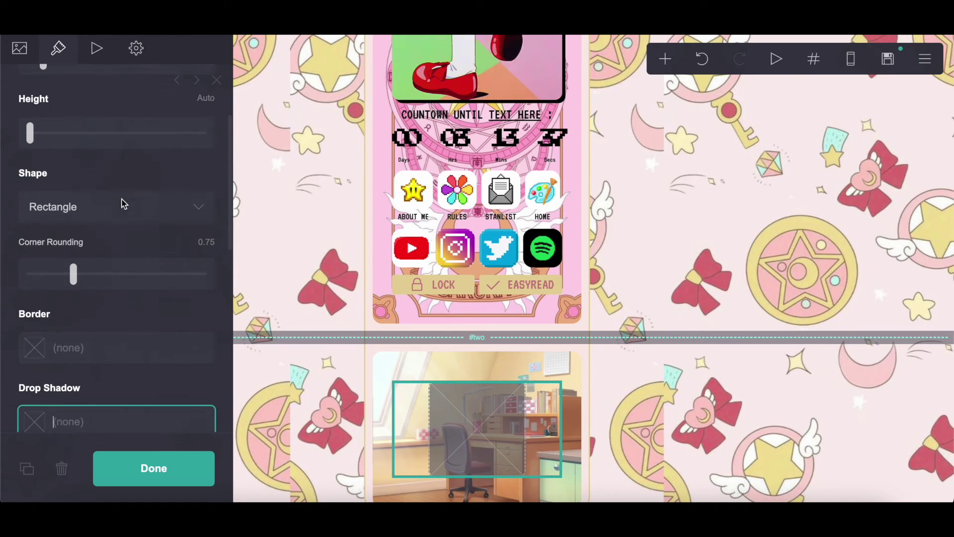
# Step: Upload download (5).png, the winged star, into the image element without cropping it
pyautogui.click(19, 50)
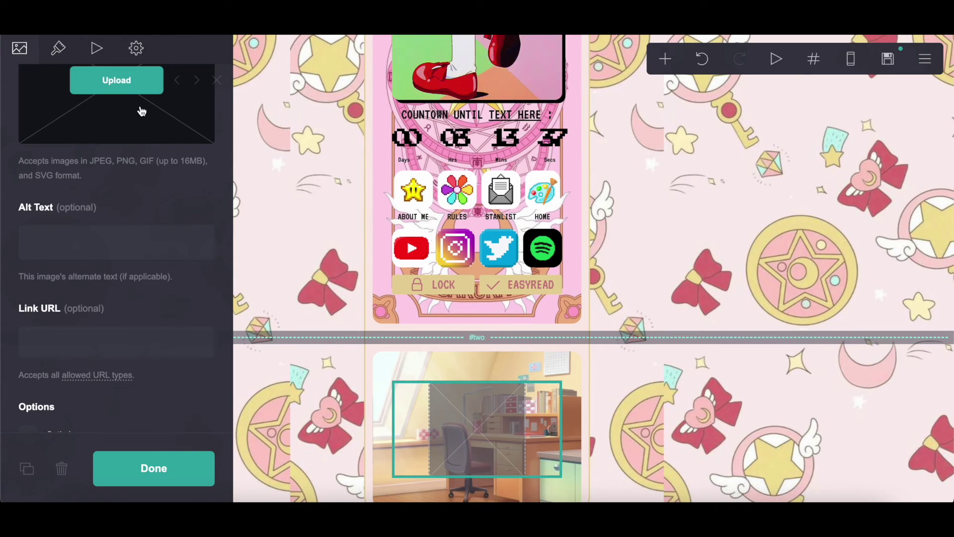
pyautogui.click(116, 80)
pyautogui.scroll(-3, 451, 297)
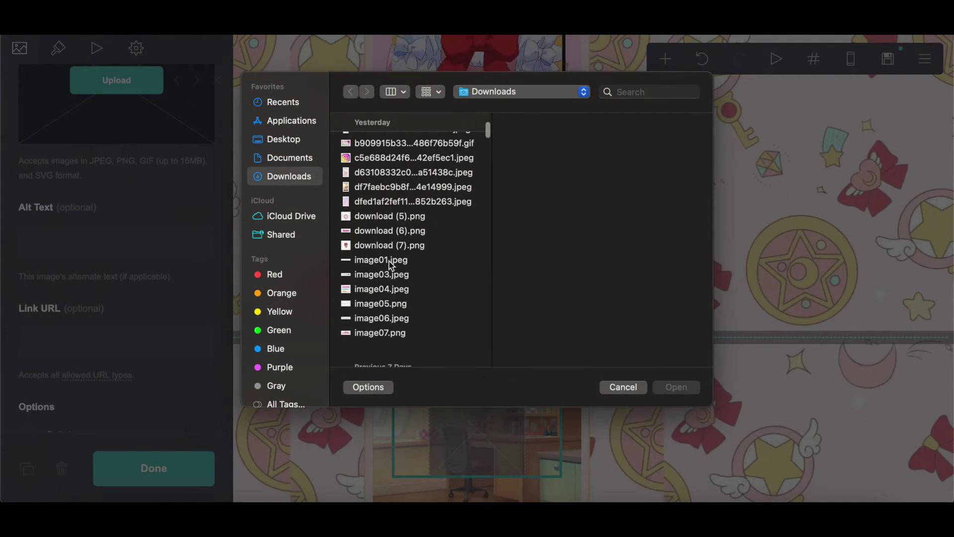
pyautogui.click(393, 217)
pyautogui.click(680, 393)
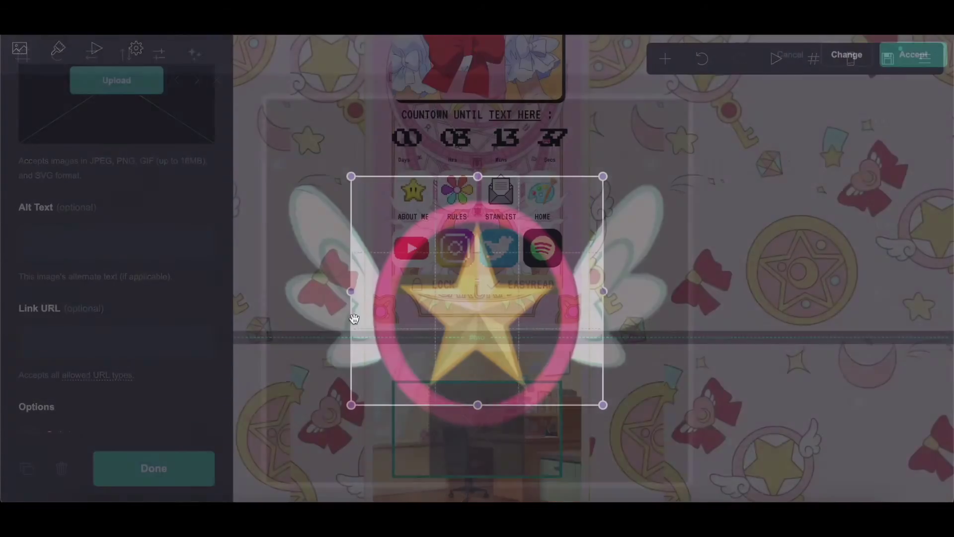
pyautogui.click(22, 52)
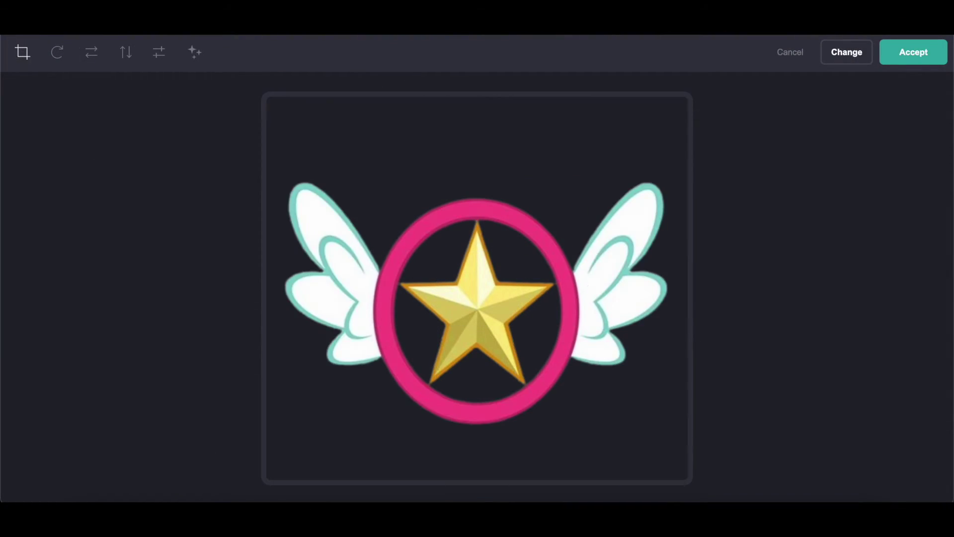
pyautogui.click(910, 53)
# Step: Add a text element below the winged star image and set its alignment to Left
pyautogui.click(665, 62)
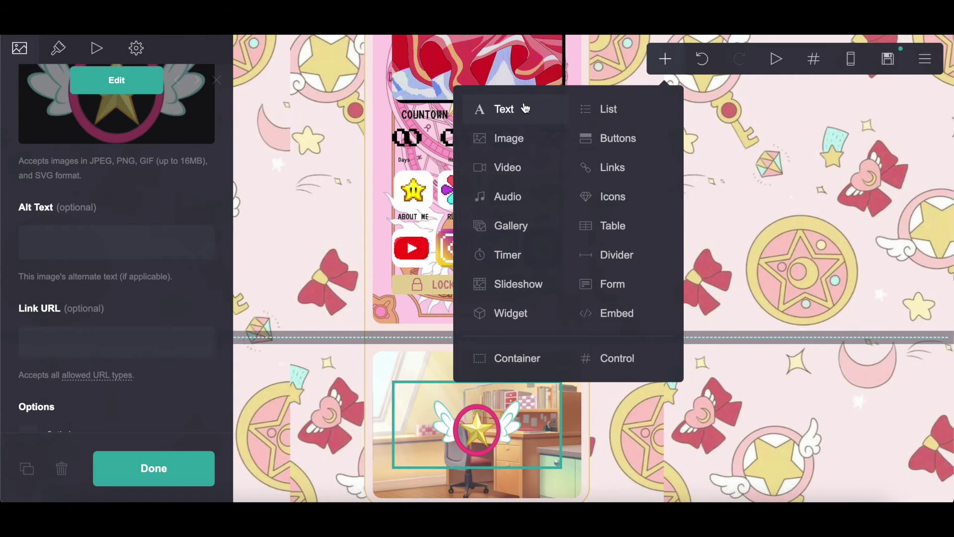
pyautogui.click(525, 108)
pyautogui.click(58, 49)
pyautogui.scroll(-8, 70, 238)
pyautogui.click(51, 343)
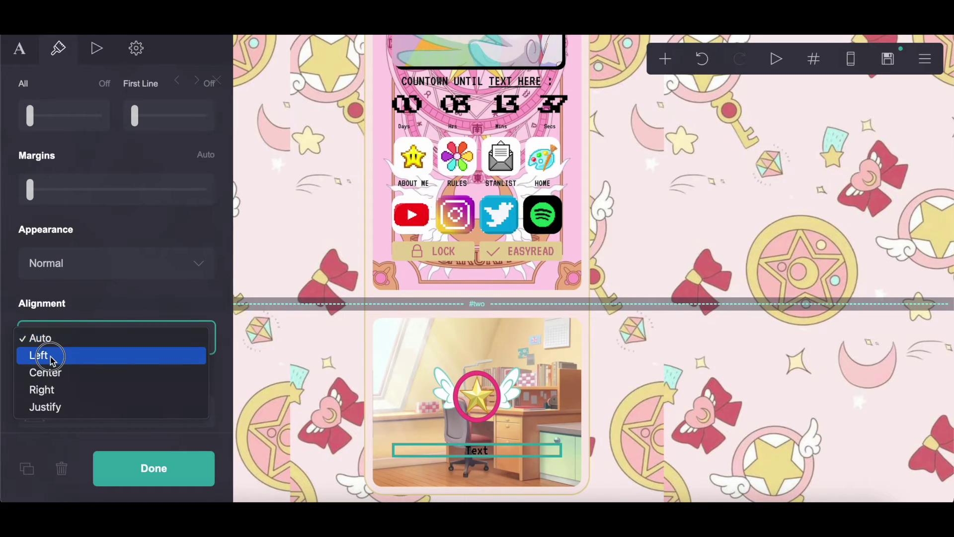
pyautogui.click(50, 355)
# Step: Set the new text's font to Press Start 2P and check the title text settings in the settings document
pyautogui.scroll(8, 52, 359)
pyautogui.scroll(3, 51, 362)
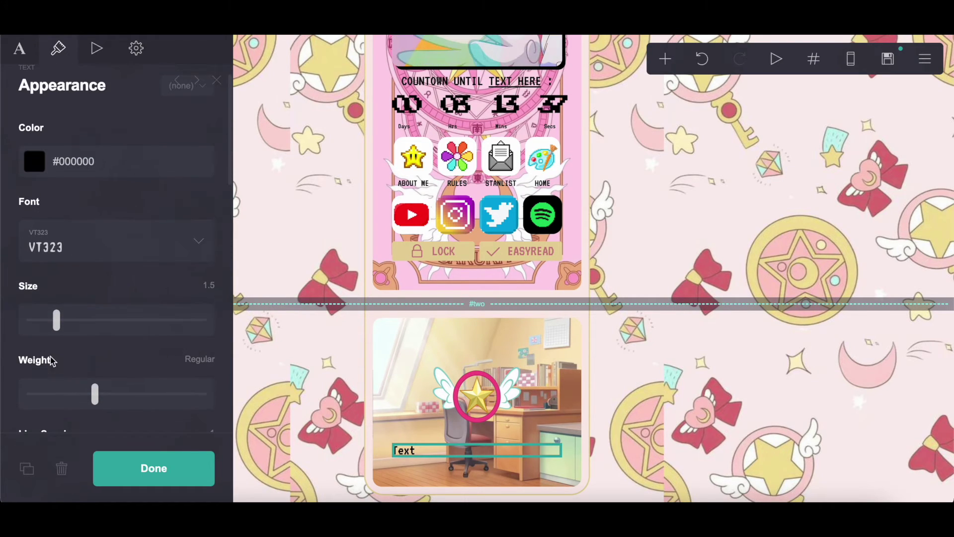
pyautogui.click(91, 247)
pyautogui.scroll(5, 91, 247)
pyautogui.scroll(-5, 92, 247)
pyautogui.scroll(15, 92, 247)
pyautogui.scroll(20, 91, 247)
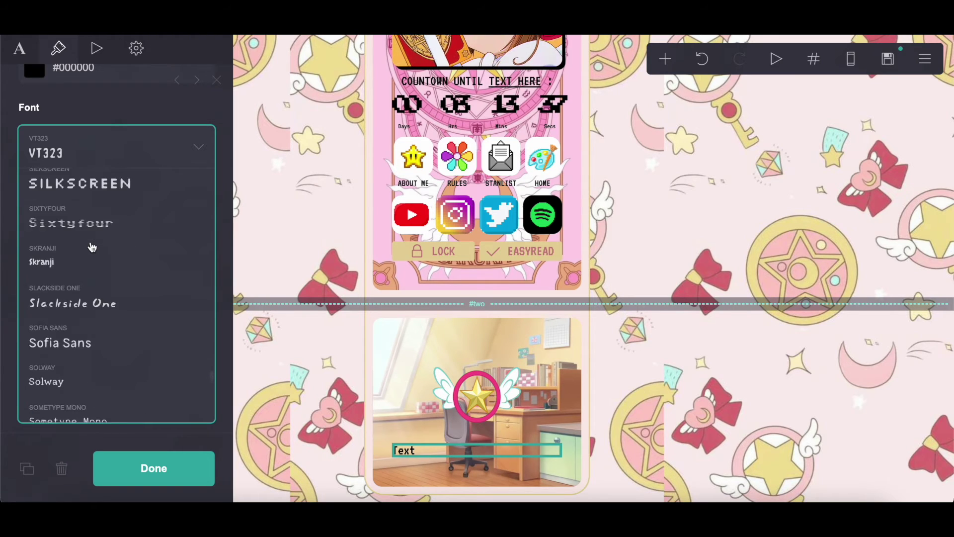
pyautogui.scroll(20, 91, 247)
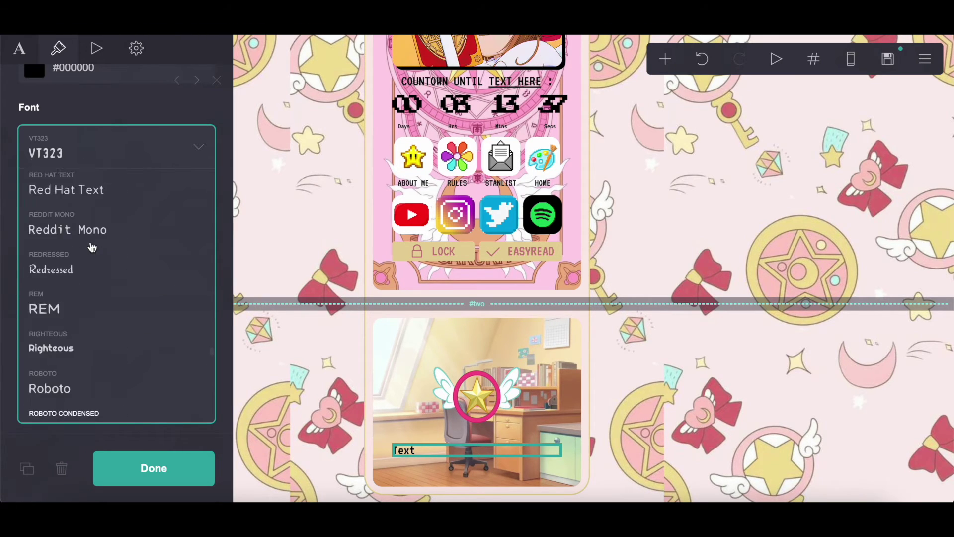
pyautogui.scroll(-5, 91, 247)
pyautogui.click(91, 248)
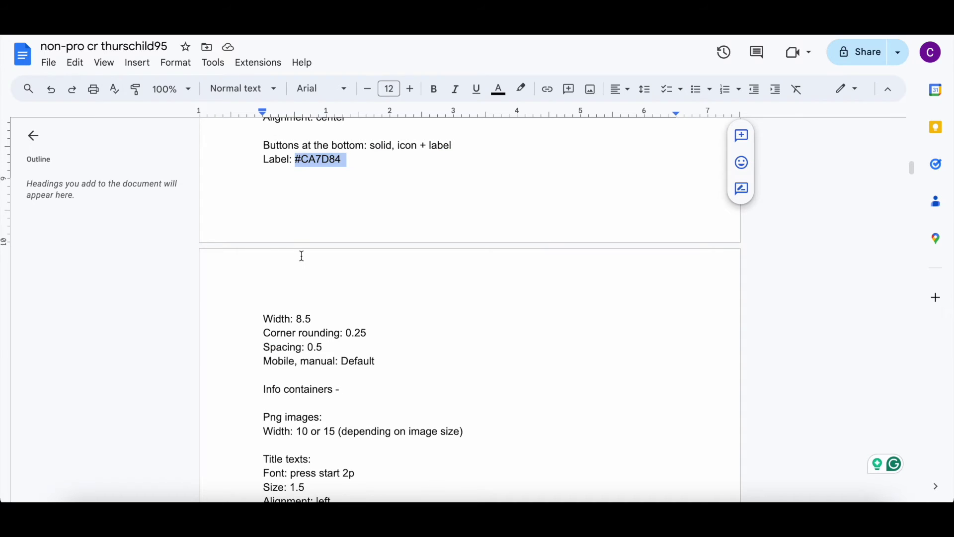
pyautogui.scroll(-2, 302, 256)
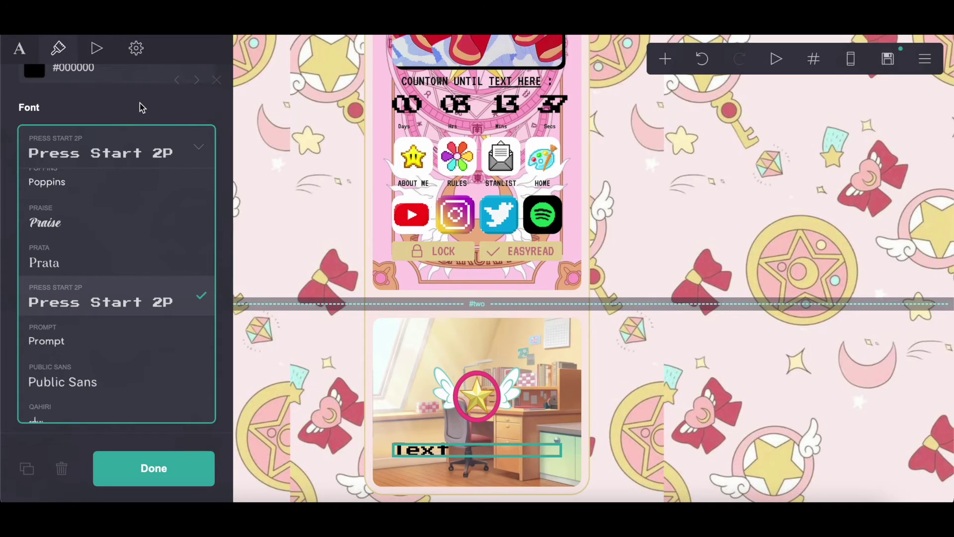
# Step: Give the title text a #000000 drop shadow with angle 45°, distance 0.25 and blur 0, checking the values against the settings document
pyautogui.scroll(-6, 140, 106)
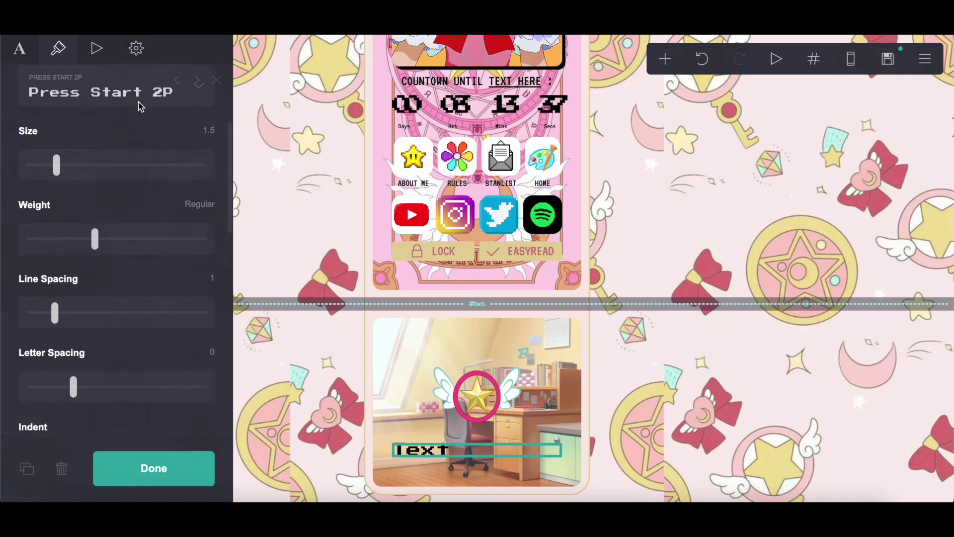
pyautogui.scroll(-8, 140, 106)
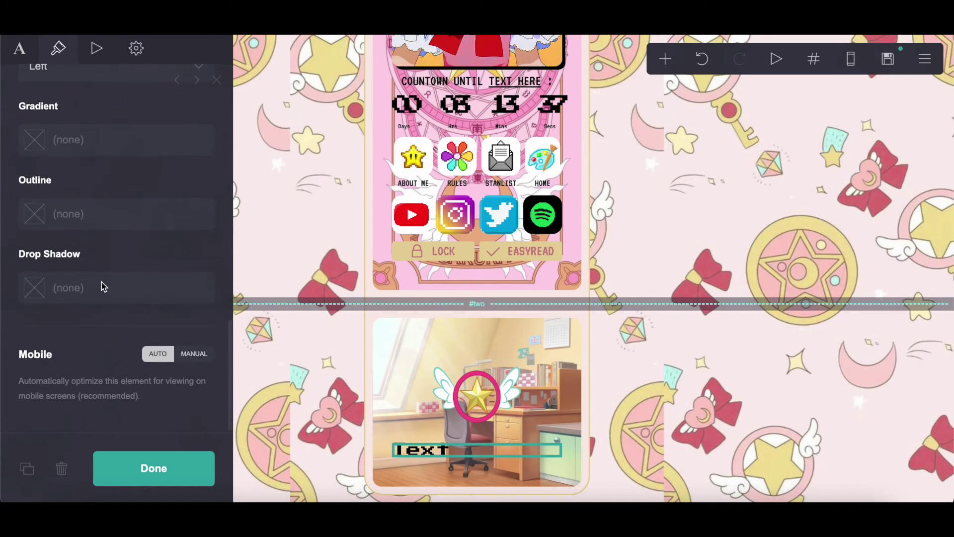
pyautogui.click(100, 286)
pyautogui.write('#000000')
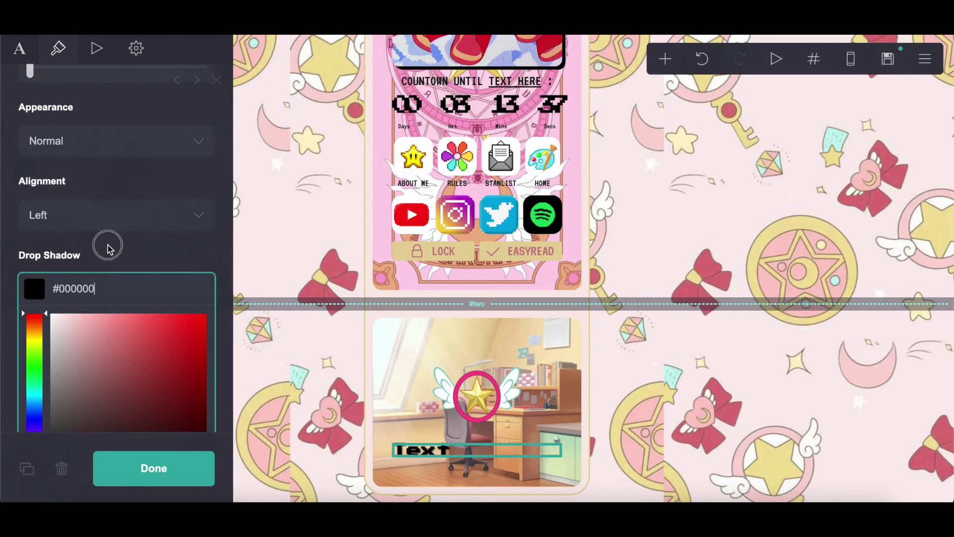
pyautogui.scroll(-2, 110, 250)
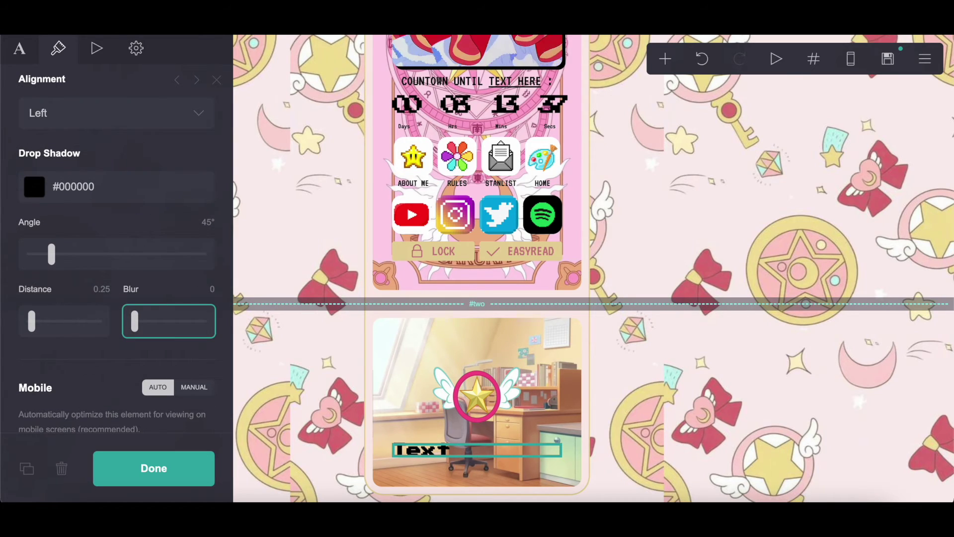
pyautogui.hotkey('ctrl', 'Tab')
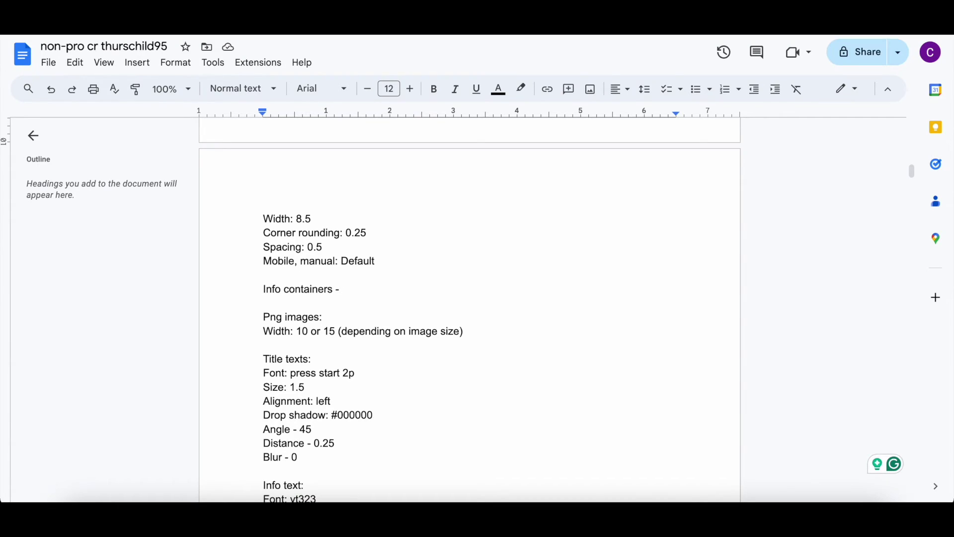
pyautogui.hotkey('ctrl', 'shift', 'Tab')
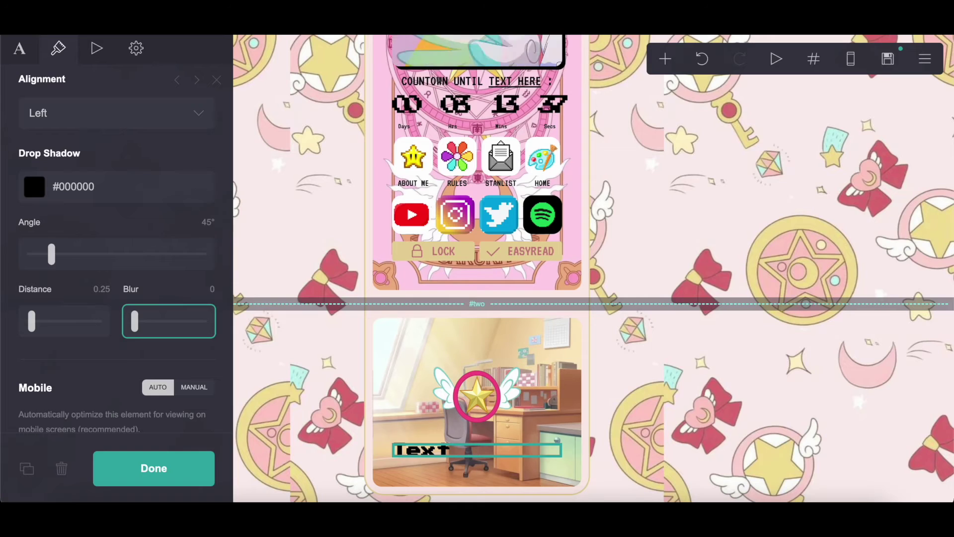
# Step: Copy the page's background color #FBEBEA and apply it as the title text's color
pyautogui.click(925, 59)
pyautogui.click(860, 217)
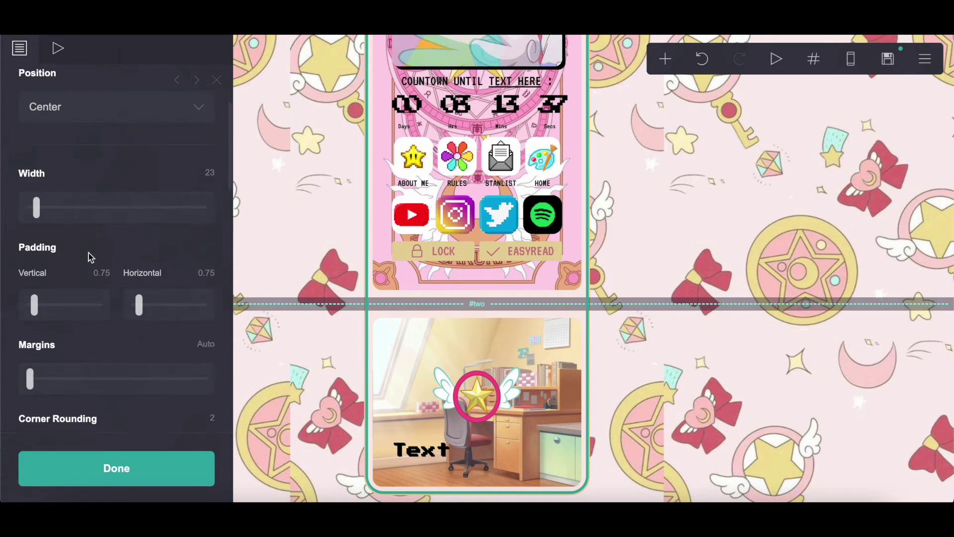
pyautogui.scroll(-3, 89, 252)
pyautogui.click(88, 254)
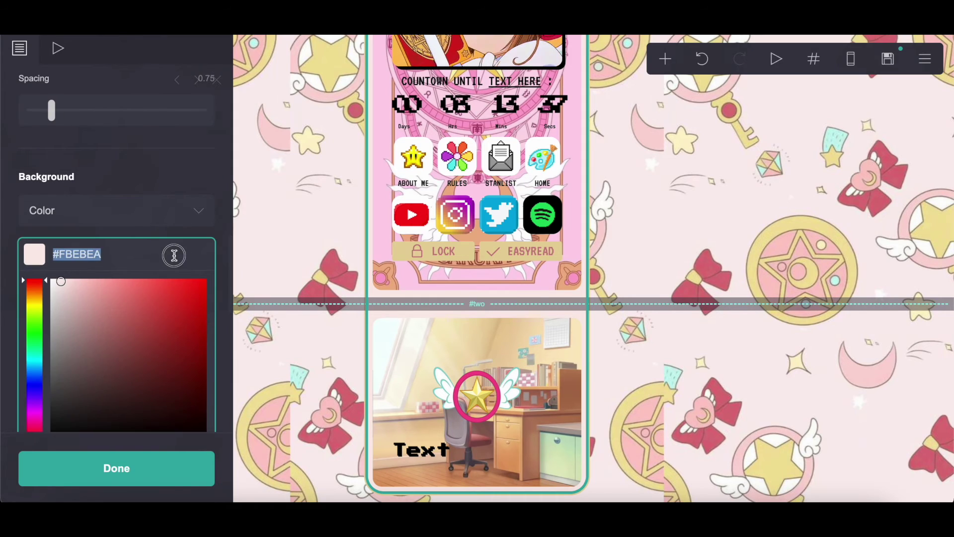
pyautogui.rightClick(176, 254)
pyautogui.click(215, 287)
pyautogui.click(471, 457)
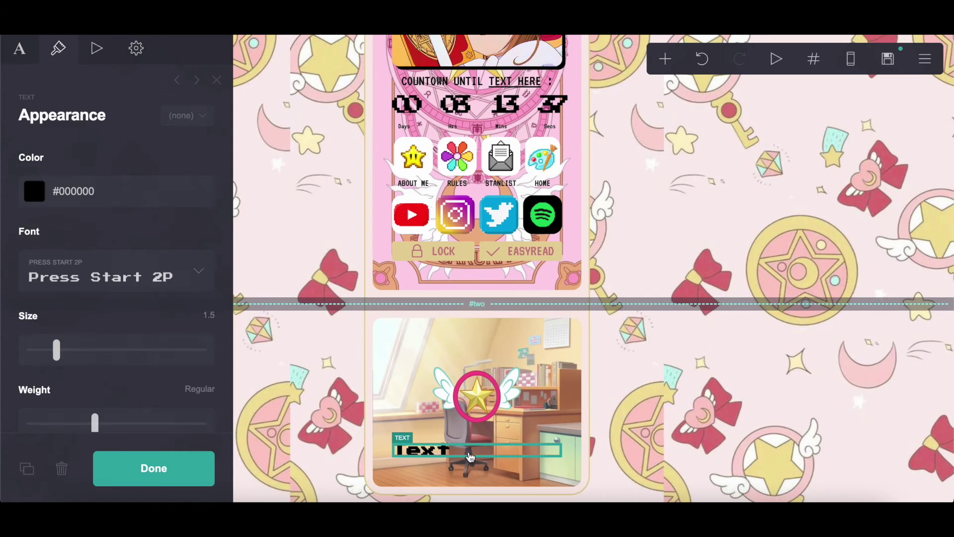
pyautogui.click(129, 192)
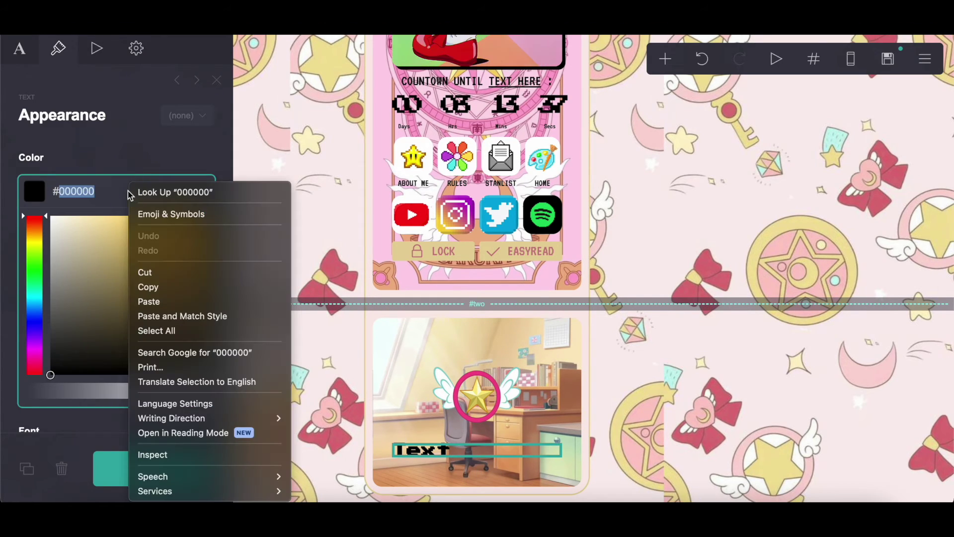
pyautogui.click(161, 301)
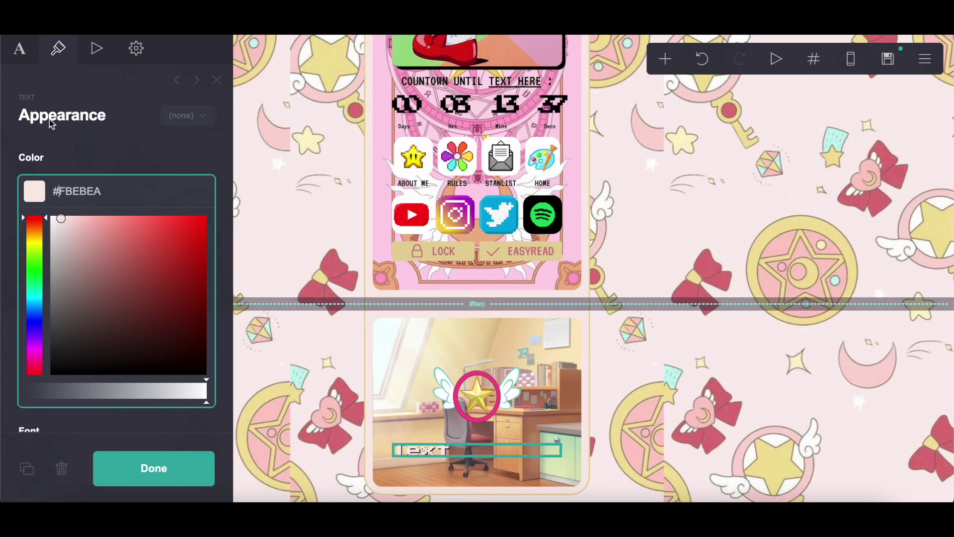
# Step: Replace the title's placeholder text with an underlined ABOUT ME, written as __ABOUT ME__
pyautogui.click(26, 97)
pyautogui.moveTo(96, 154); pyautogui.dragTo(3, 156)
pyautogui.press('BackSpace')
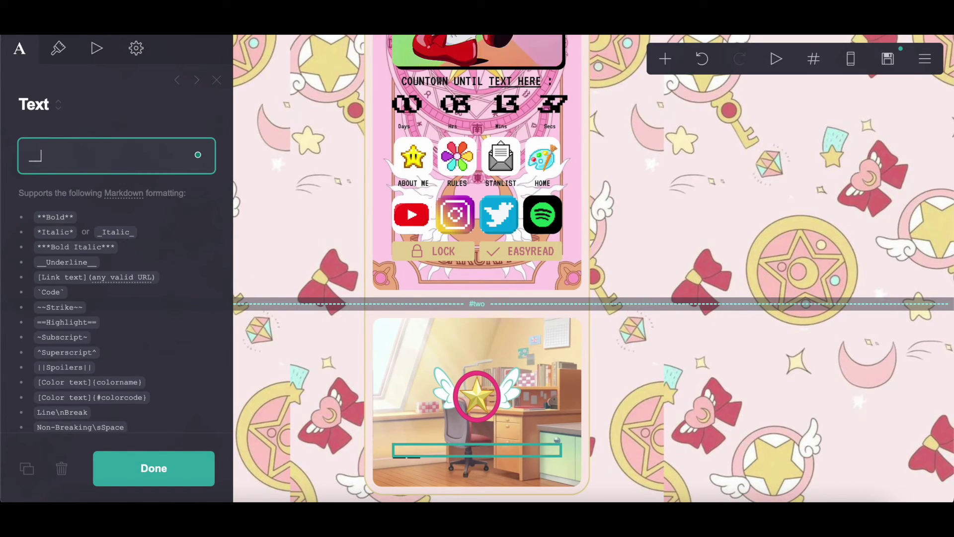
pyautogui.write('__ABOUT ME__')
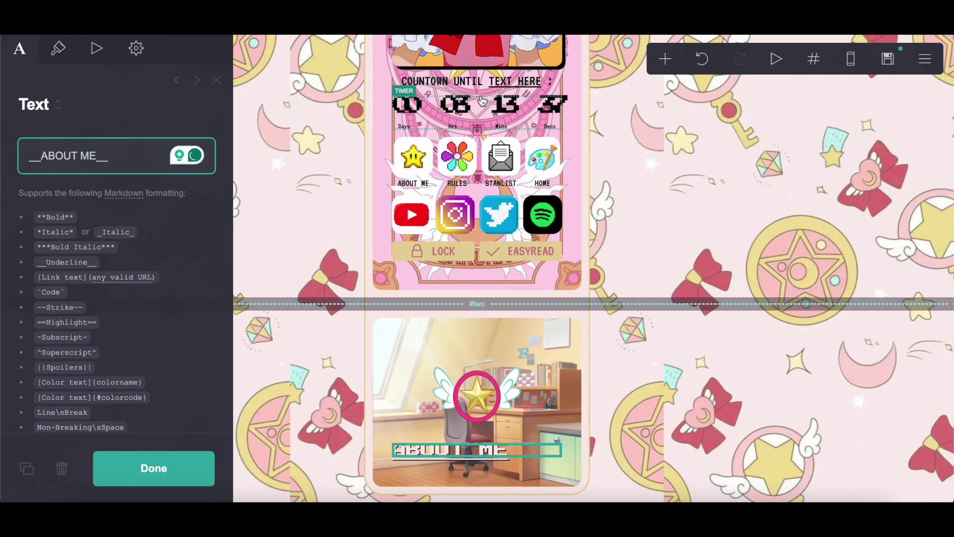
# Step: Add a second text element and move it directly below the ABOUT ME title in the #two container
pyautogui.click(485, 82)
pyautogui.click(665, 59)
pyautogui.click(507, 112)
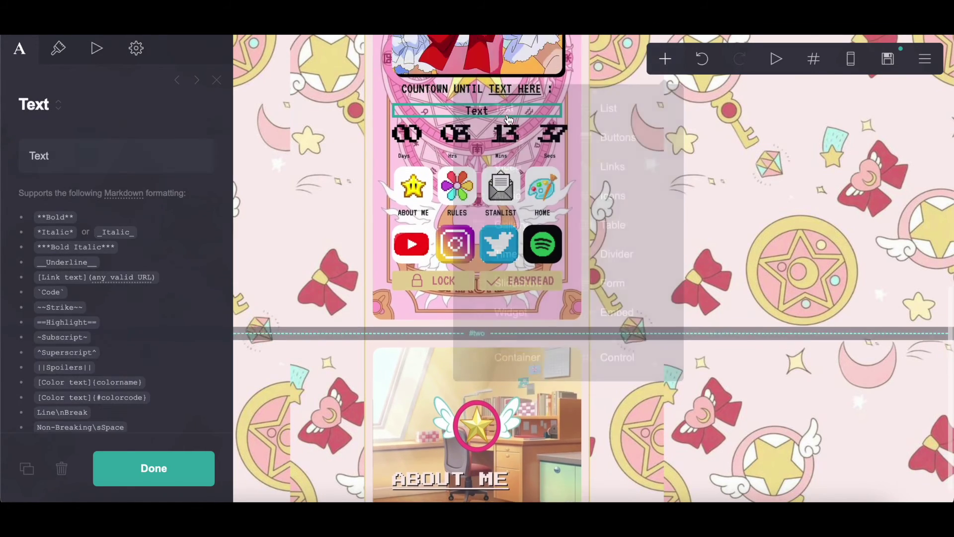
pyautogui.scroll(-4, 507, 269)
pyautogui.moveTo(507, 82); pyautogui.dragTo(520, 454)
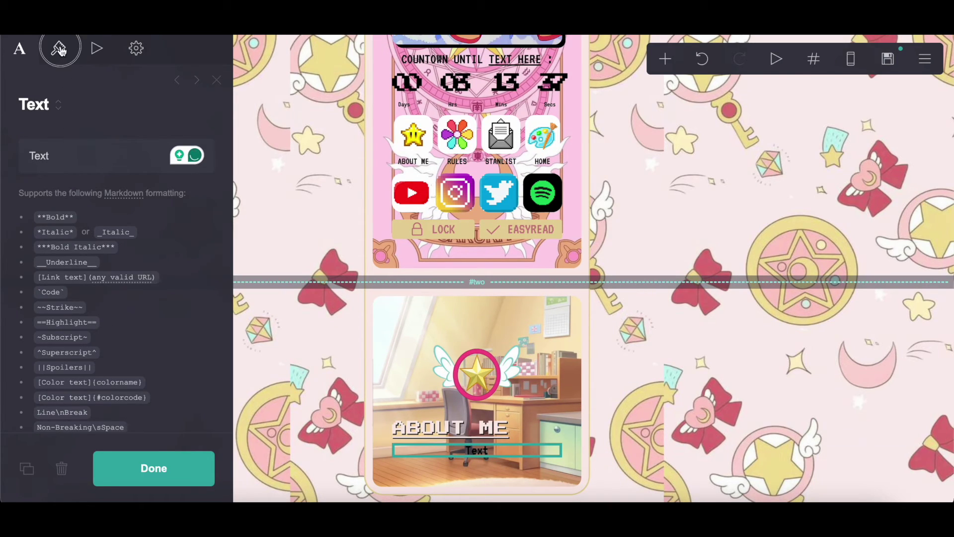
# Step: Align the new info text to the left, checking the Info text values in the settings document
pyautogui.click(59, 48)
pyautogui.scroll(-5, 62, 226)
pyautogui.click(62, 193)
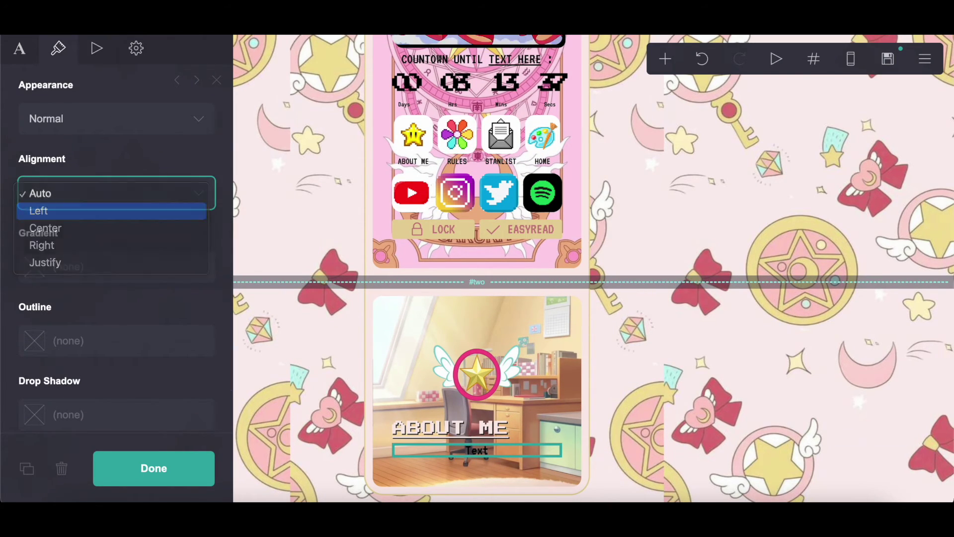
pyautogui.hotkey('alt', 'Tab')
pyautogui.scroll(-4, 392, 366)
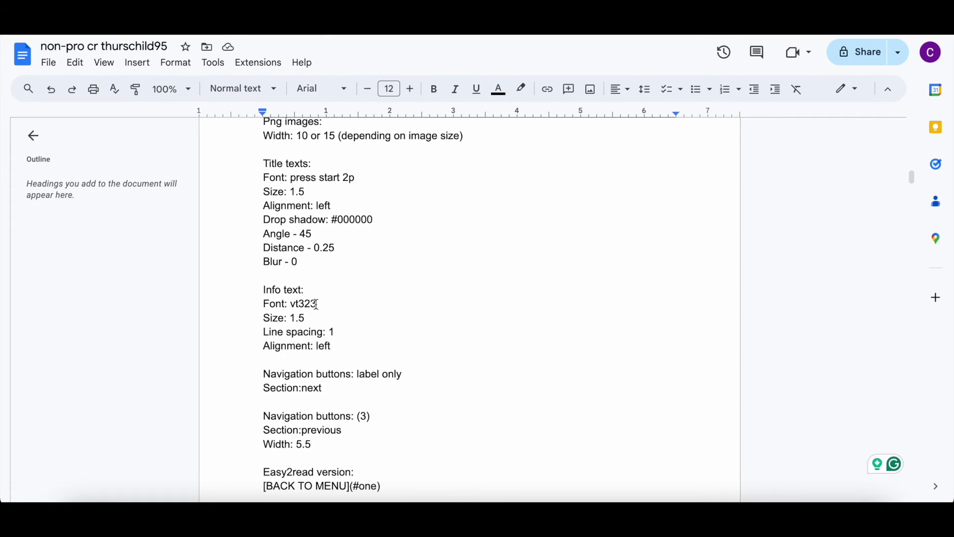
# Step: Copy all placeholder info paragraphs from the ABOUT ME section of the finished reference site
pyautogui.hotkey('alt', 'Tab')
pyautogui.scroll(-3, 141, 289)
pyautogui.scroll(8, 141, 288)
pyautogui.scroll(6, 141, 287)
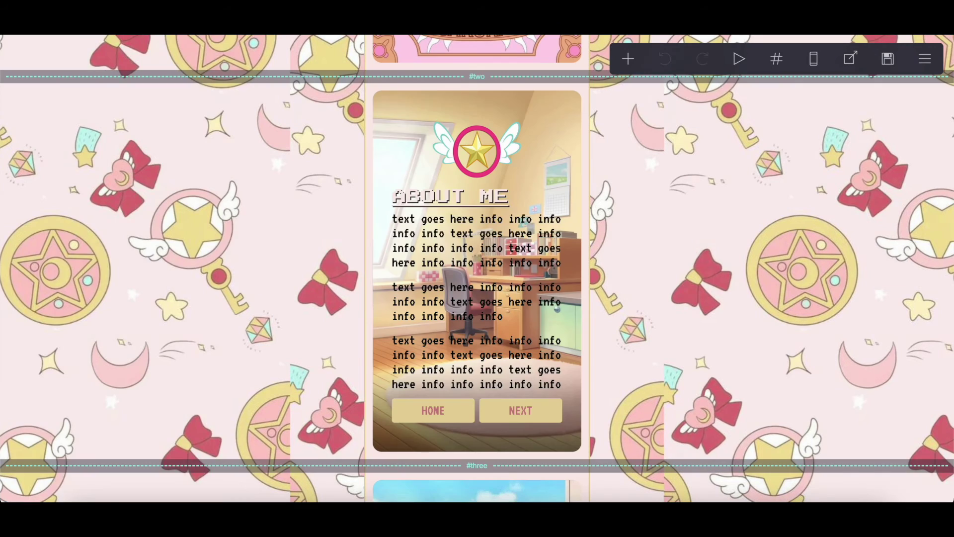
pyautogui.click(465, 309)
pyautogui.moveTo(28, 159); pyautogui.dragTo(199, 323)
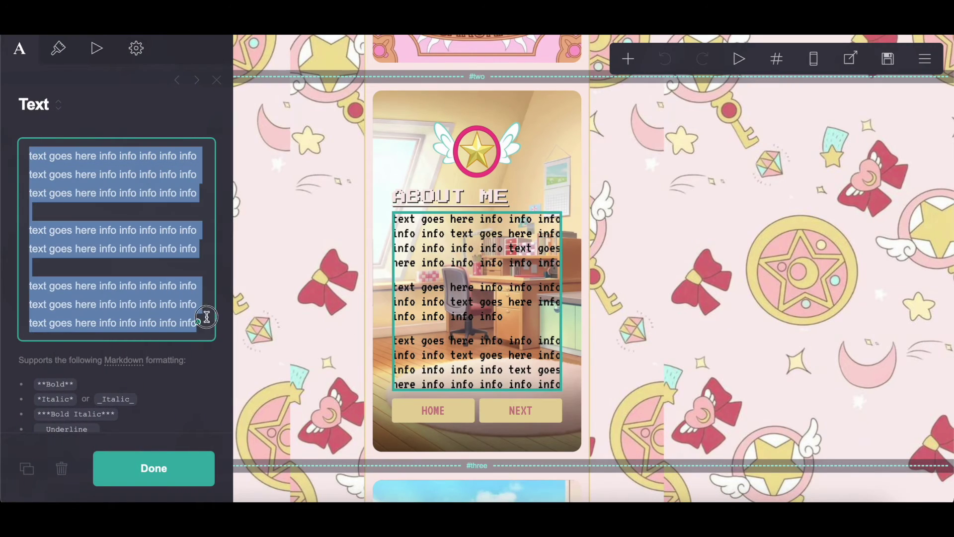
pyautogui.rightClick(123, 247)
pyautogui.click(154, 287)
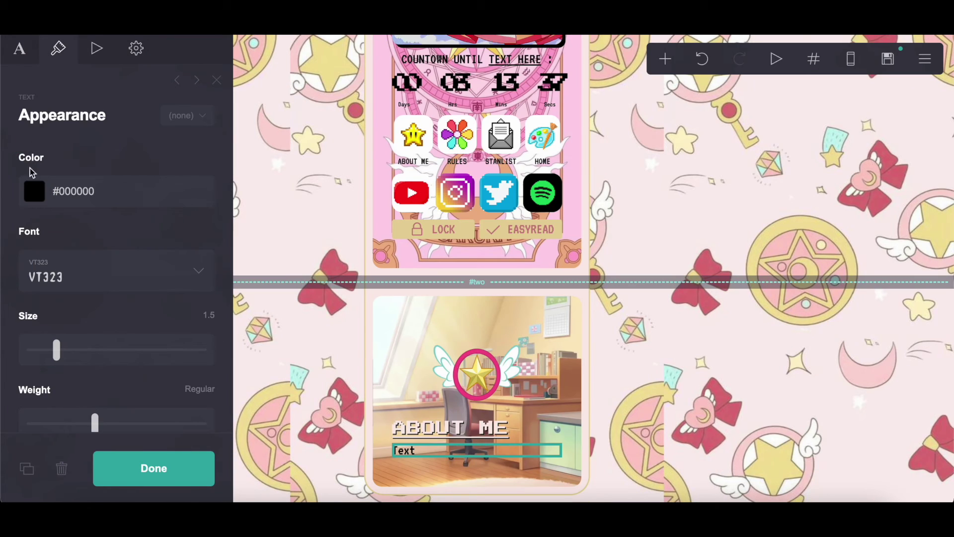
# Step: Replace the new text element's default content with the copied info paragraphs
pyautogui.click(19, 52)
pyautogui.doubleClick(39, 156)
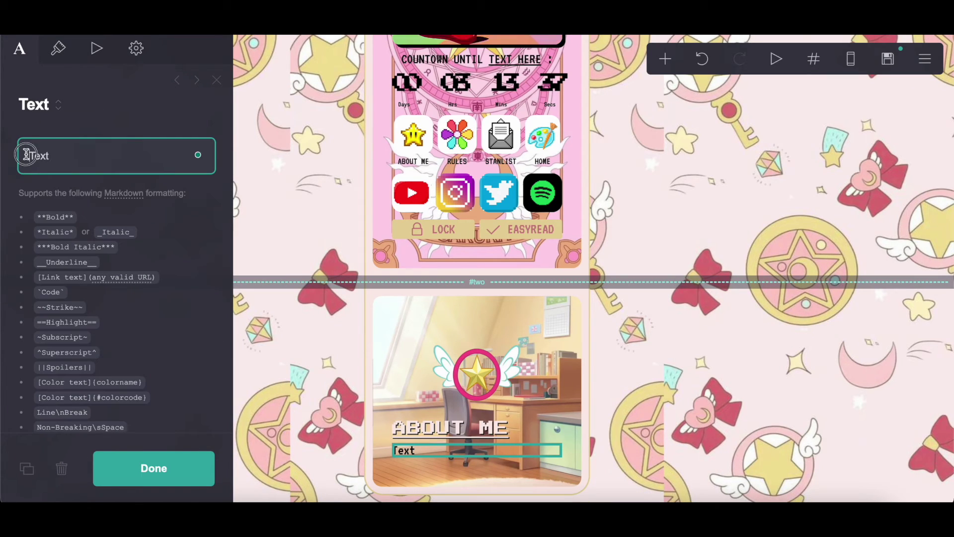
pyautogui.rightClick(80, 156)
pyautogui.click(123, 271)
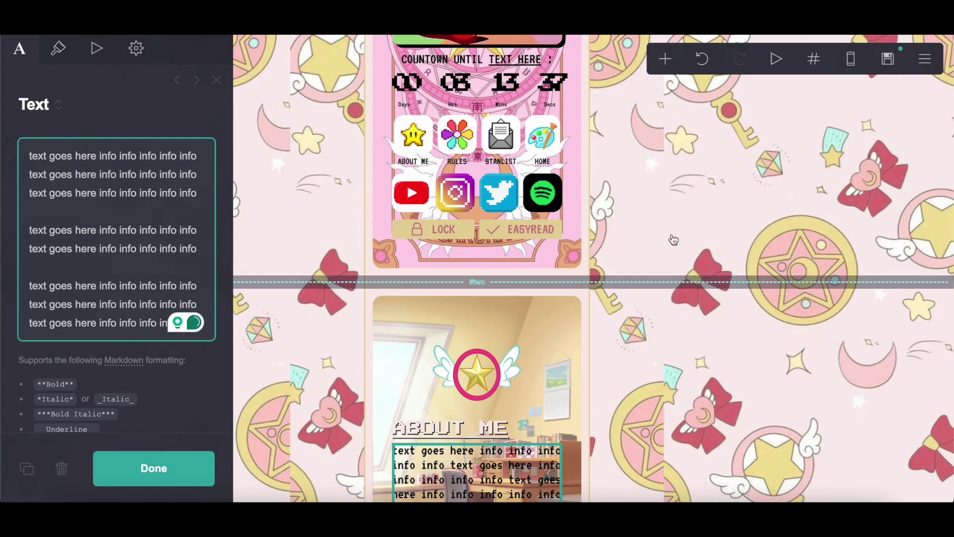
# Step: Add a Buttons element below the info text and set its buttons to Label Only
pyautogui.click(665, 59)
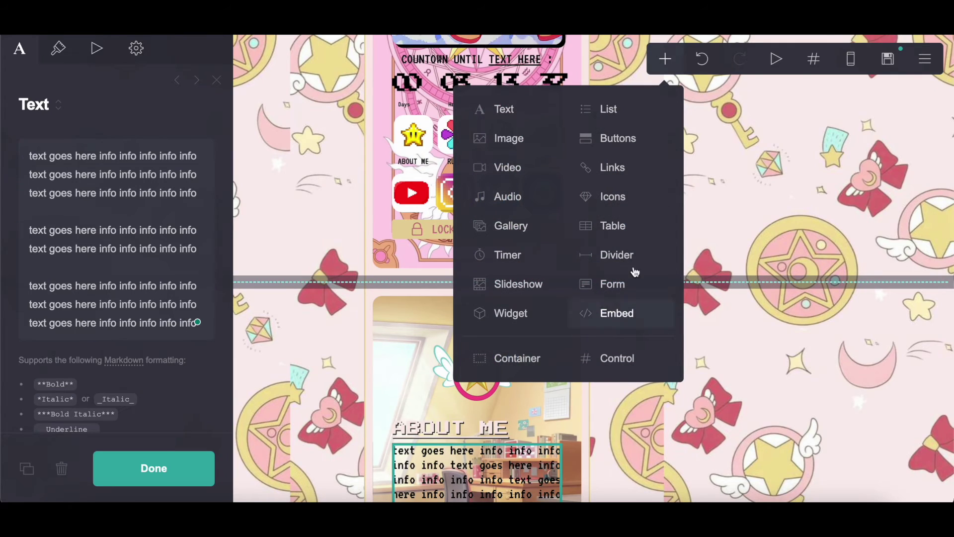
pyautogui.click(634, 138)
pyautogui.click(144, 194)
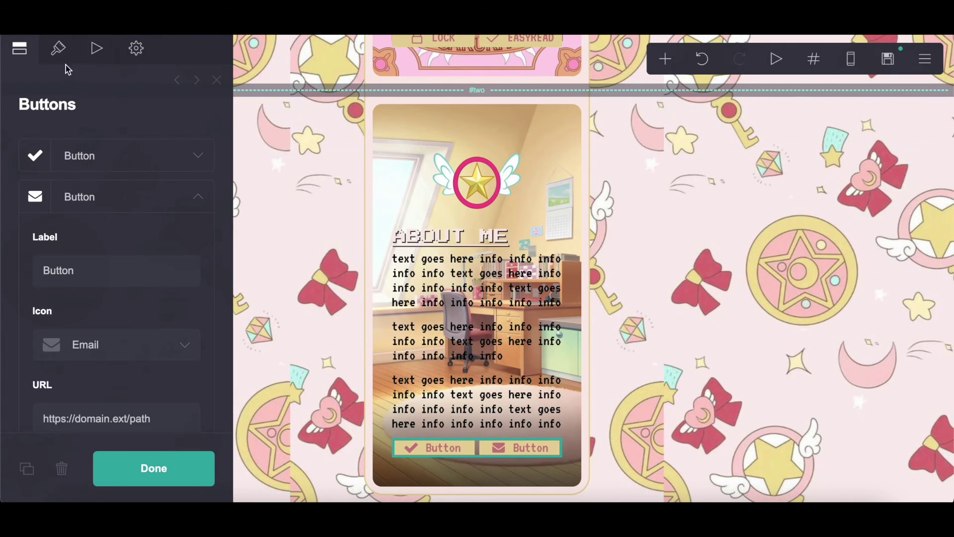
pyautogui.click(62, 55)
pyautogui.click(84, 233)
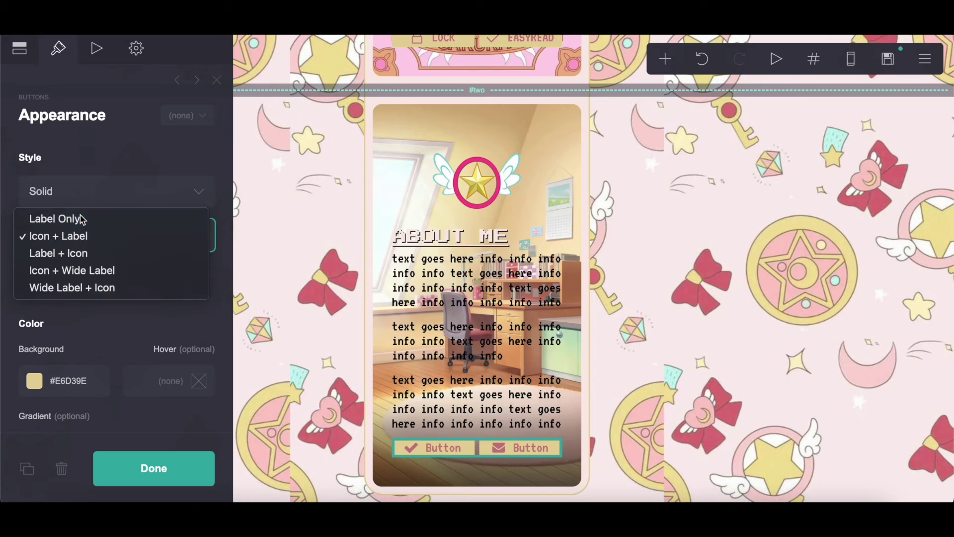
pyautogui.click(82, 218)
# Step: Label the first button HOME and link it to #home
pyautogui.click(6, 44)
pyautogui.click(85, 158)
pyautogui.moveTo(102, 231); pyautogui.dragTo(7, 230)
pyautogui.write('HOME')
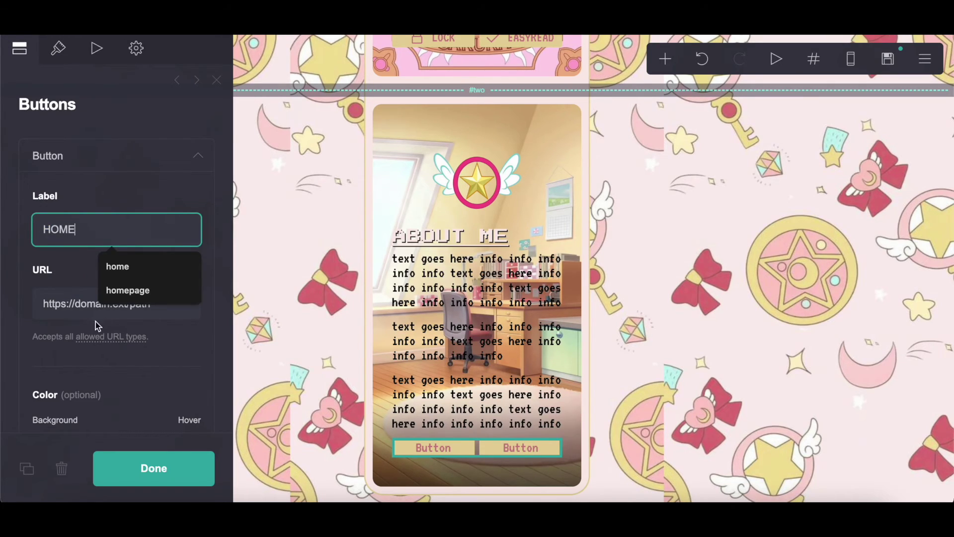
pyautogui.click(36, 303)
pyautogui.hotkey('ctrl', 'a')
pyautogui.write('#')
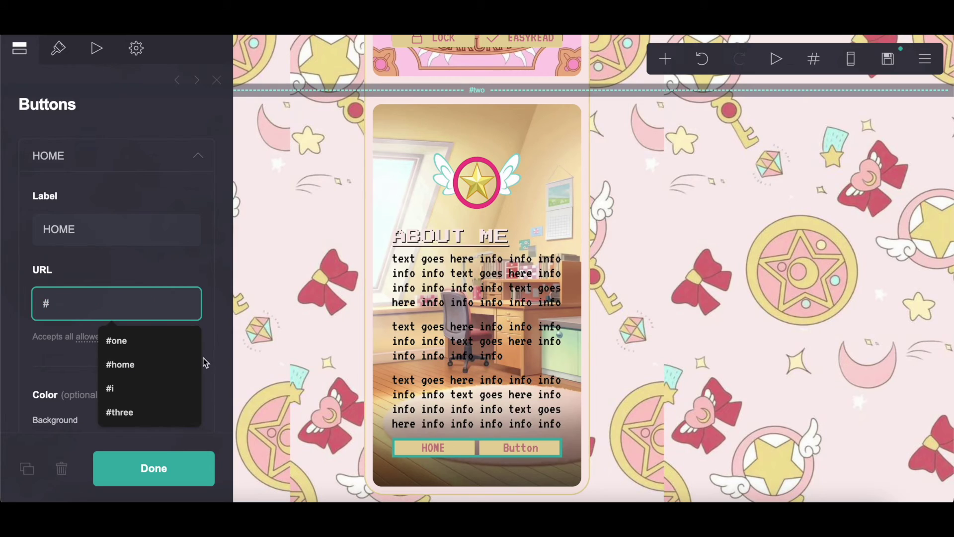
pyautogui.click(185, 365)
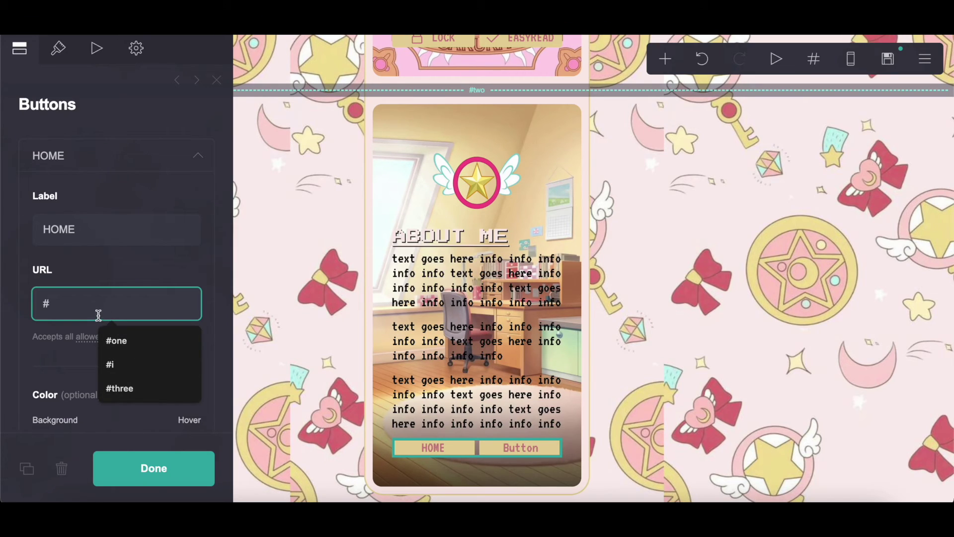
pyautogui.write('H')
pyautogui.press('BackSpace')
pyautogui.write('home')
pyautogui.click(106, 168)
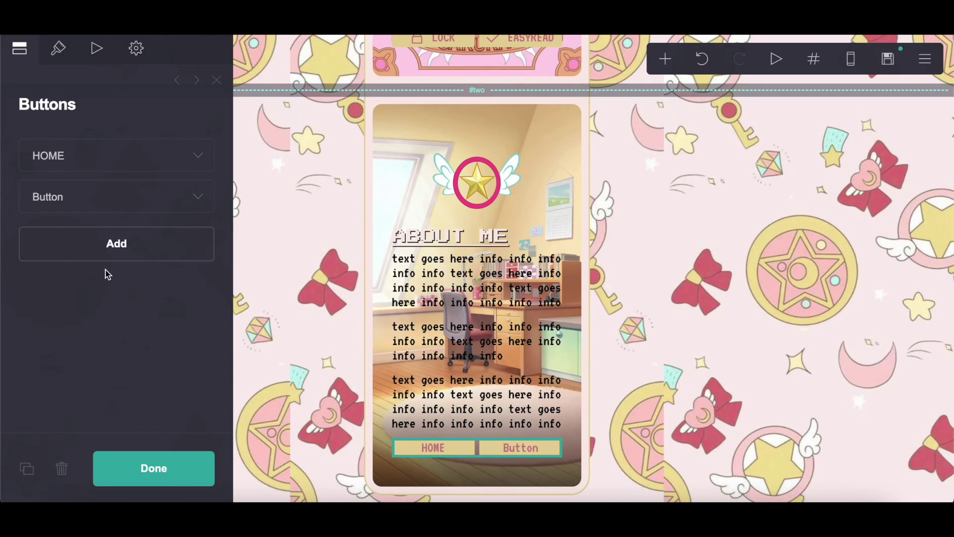
# Step: Label the second button NEXT and set its URL to section:next
pyautogui.click(100, 208)
pyautogui.moveTo(99, 270); pyautogui.dragTo(37, 269)
pyautogui.write('NEXT')
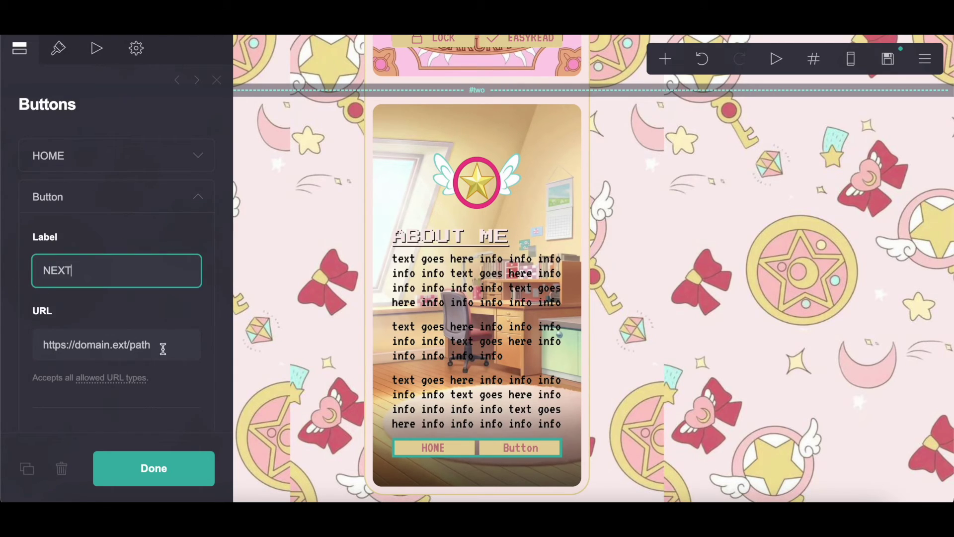
pyautogui.moveTo(172, 348); pyautogui.dragTo(7, 338)
pyautogui.write('section:next')
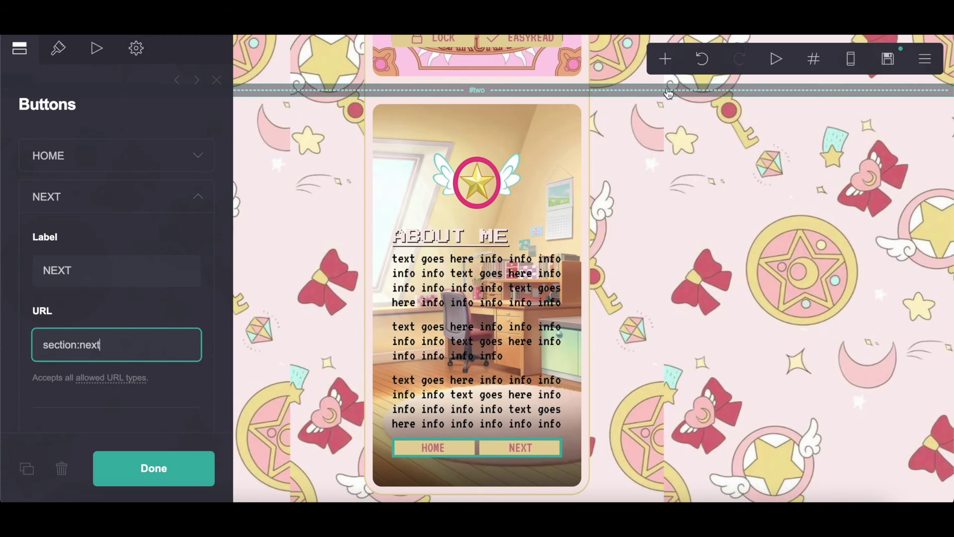
# Step: Add a Section Break control after the About Me container and name it three
pyautogui.click(665, 59)
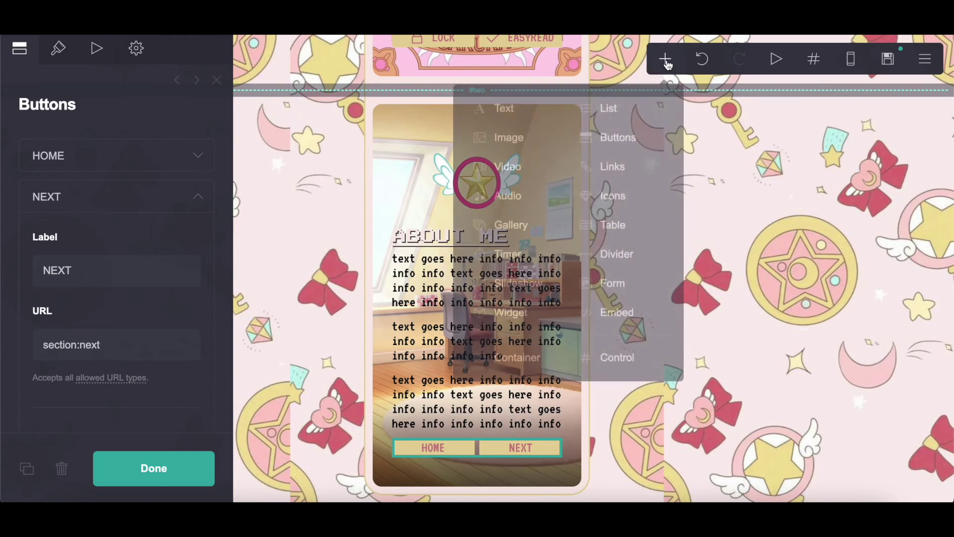
pyautogui.click(632, 361)
pyautogui.click(58, 188)
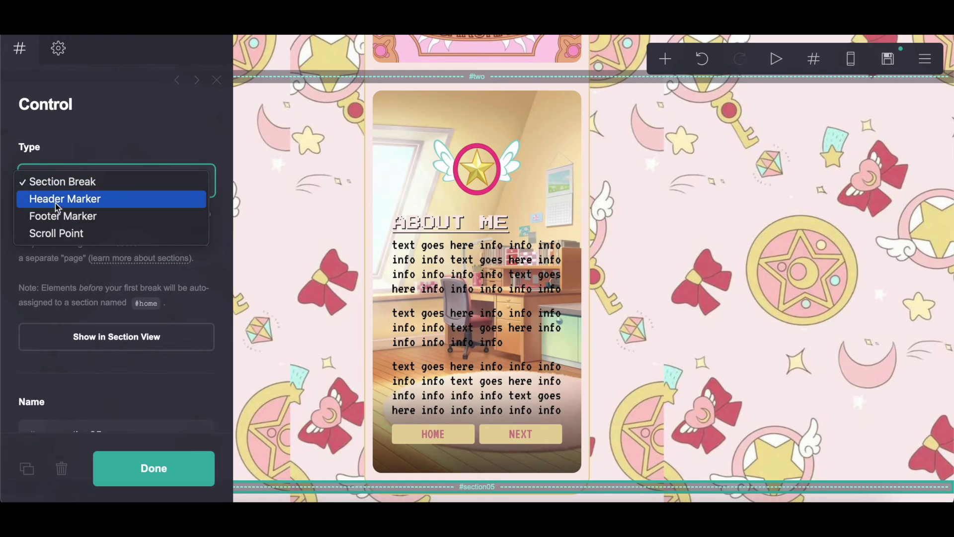
pyautogui.click(51, 157)
pyautogui.scroll(-5, 177, 420)
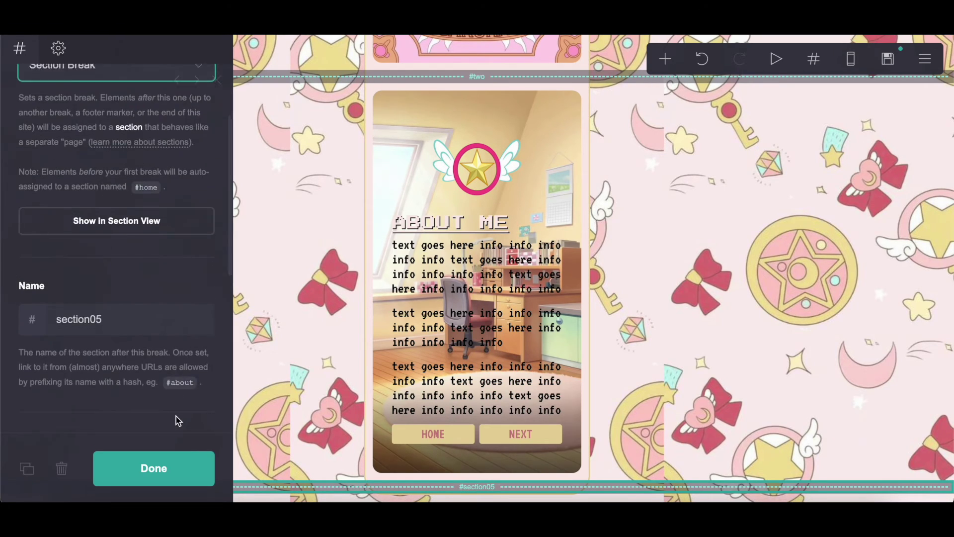
pyautogui.moveTo(122, 300); pyautogui.dragTo(48, 285)
pyautogui.write('three')
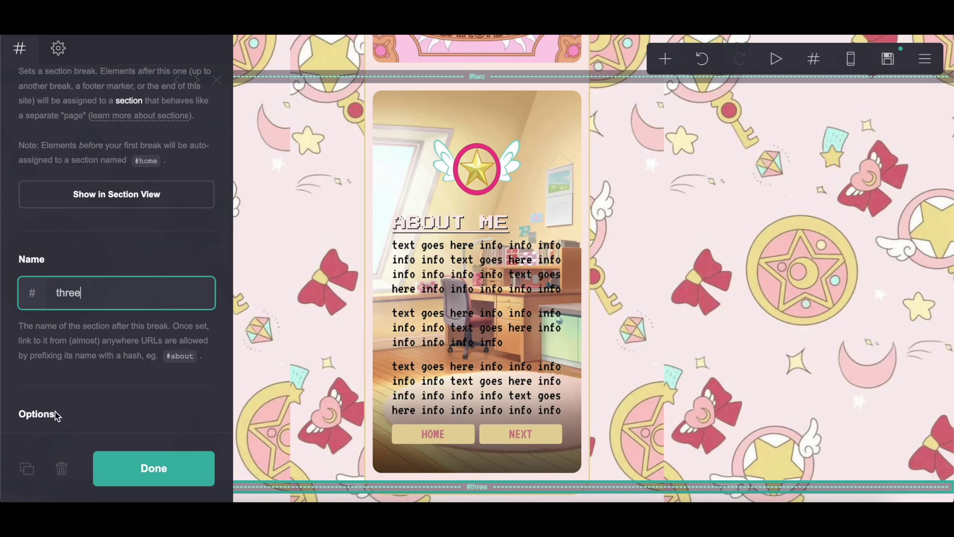
# Step: Duplicate the #three section break and name the copy four
pyautogui.click(27, 467)
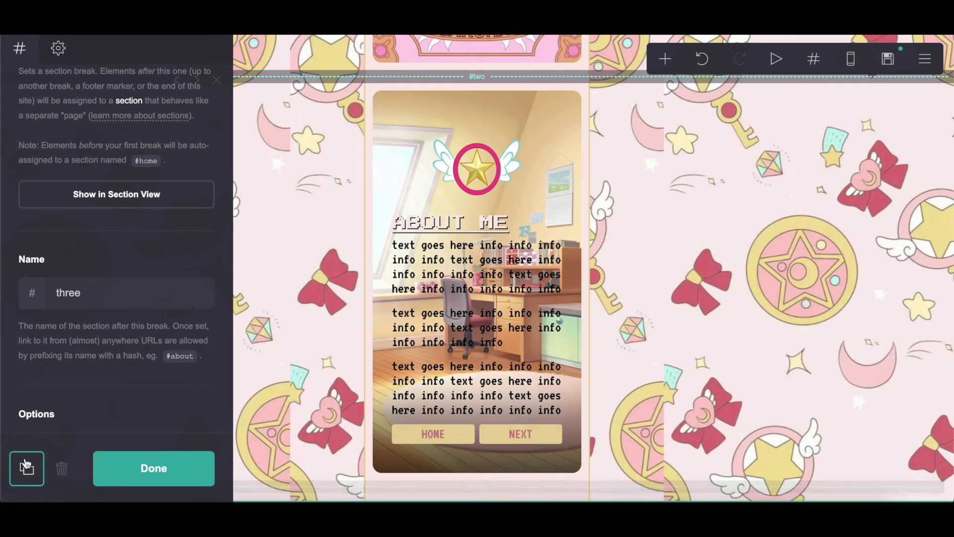
pyautogui.click(43, 301)
pyautogui.write('four')
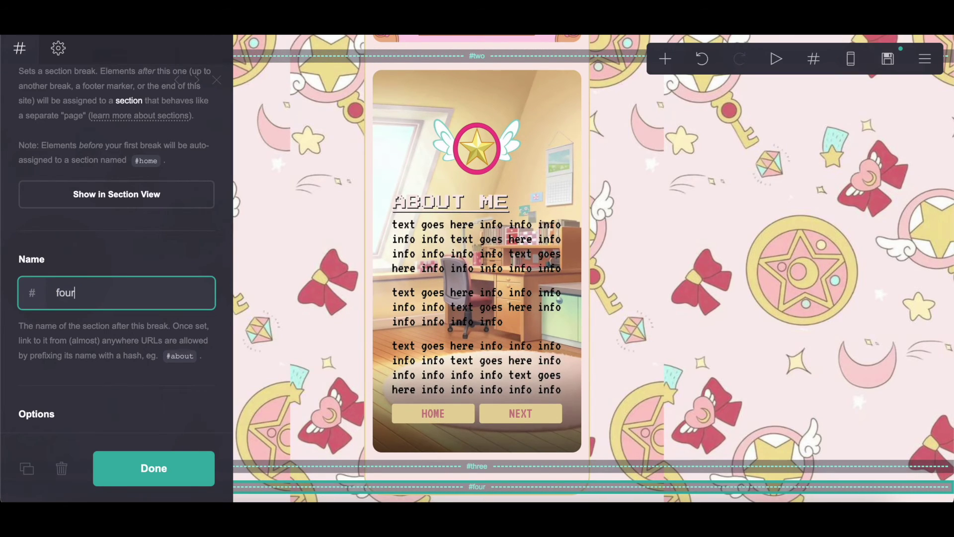
pyautogui.click(211, 477)
# Step: Duplicate the About Me container and move the copy between the #three and #four section breaks
pyautogui.click(454, 81)
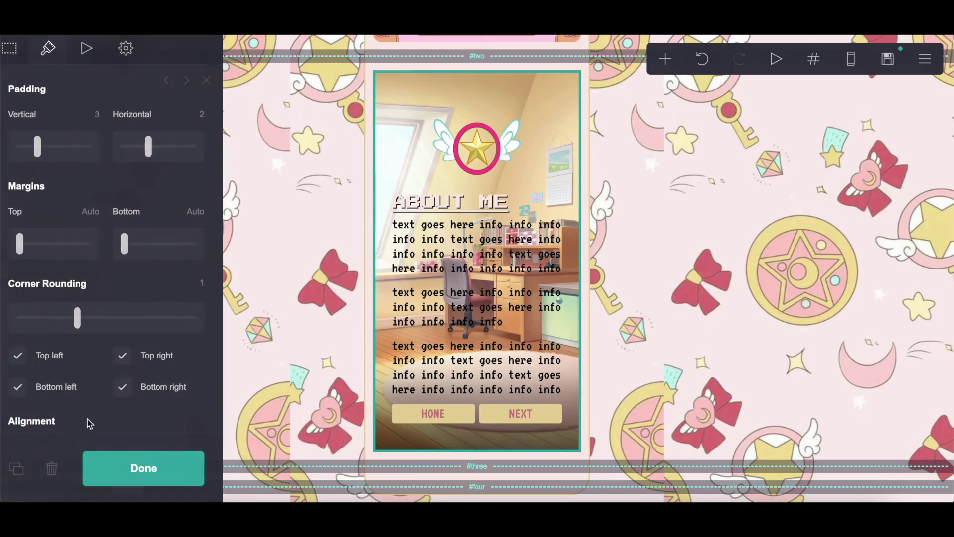
pyautogui.click(14, 476)
pyautogui.moveTo(383, 88); pyautogui.dragTo(445, 490)
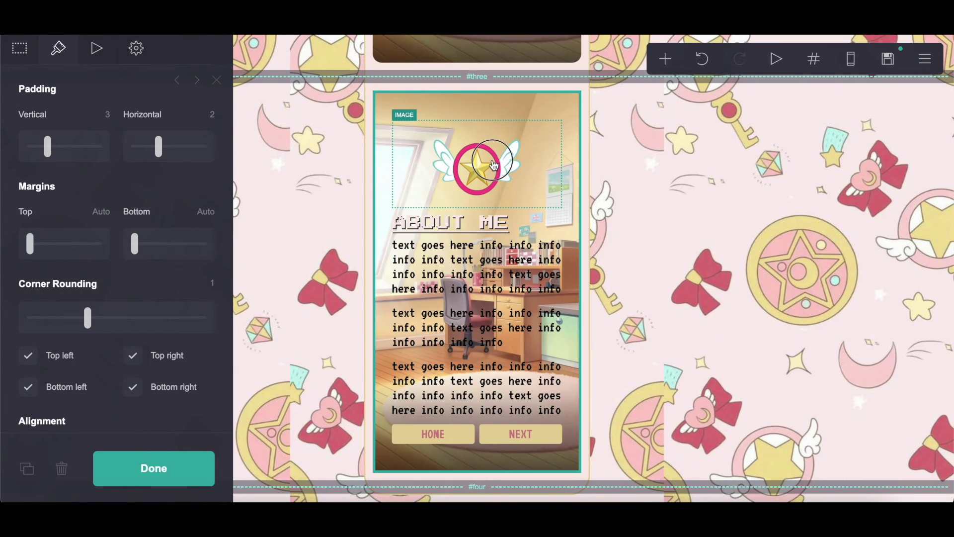
# Step: Replace the winged star image in the #three container with download (7).png from Downloads
pyautogui.click(477, 164)
pyautogui.click(148, 206)
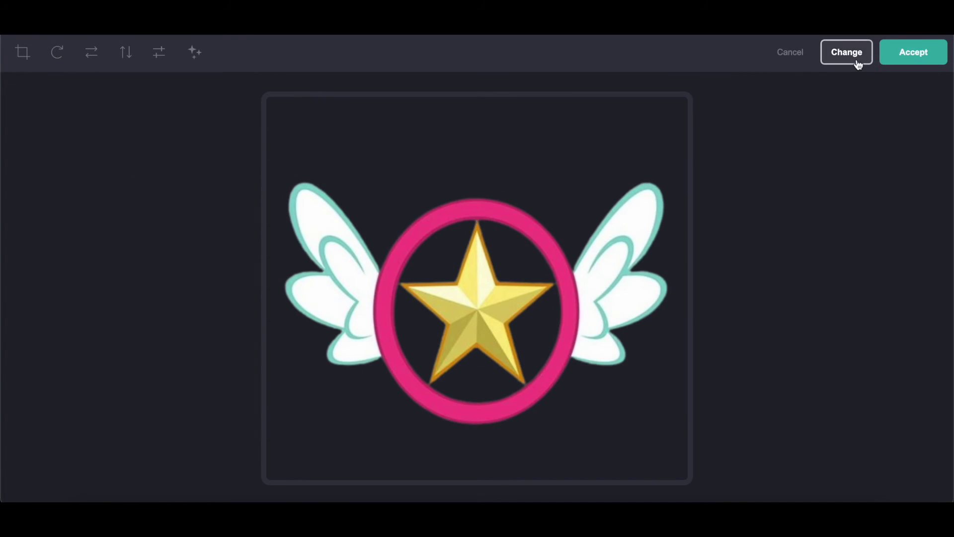
pyautogui.click(851, 57)
pyautogui.scroll(-10, 435, 277)
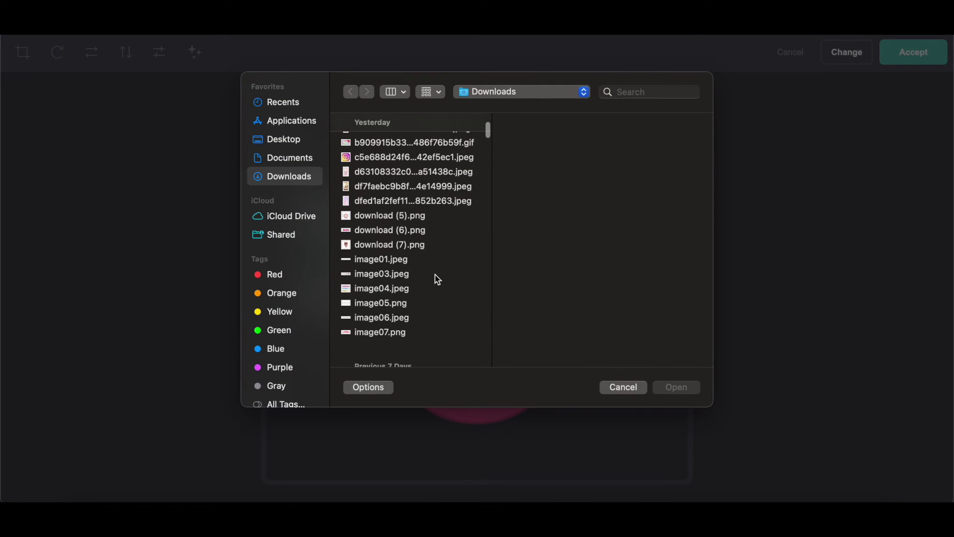
pyautogui.click(406, 248)
pyautogui.click(676, 388)
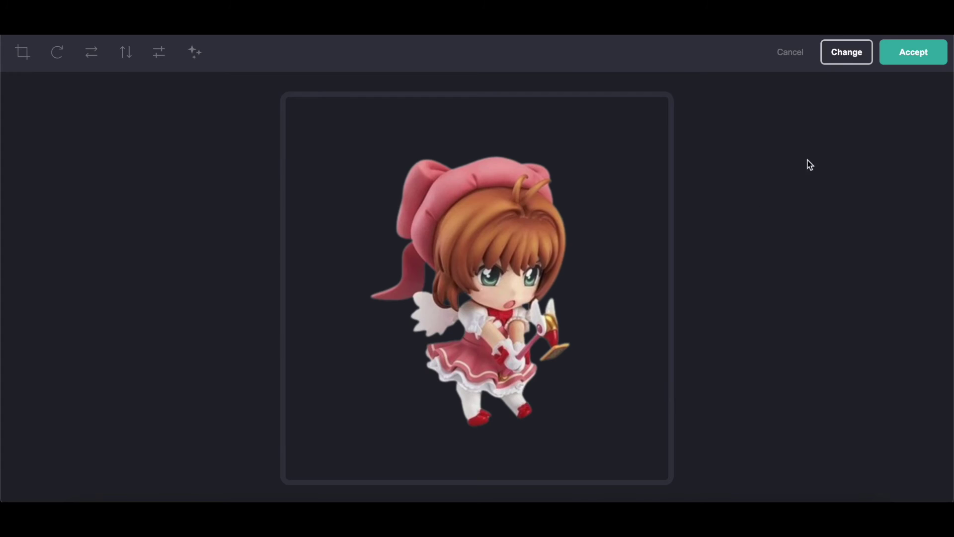
pyautogui.click(897, 63)
pyautogui.click(431, 110)
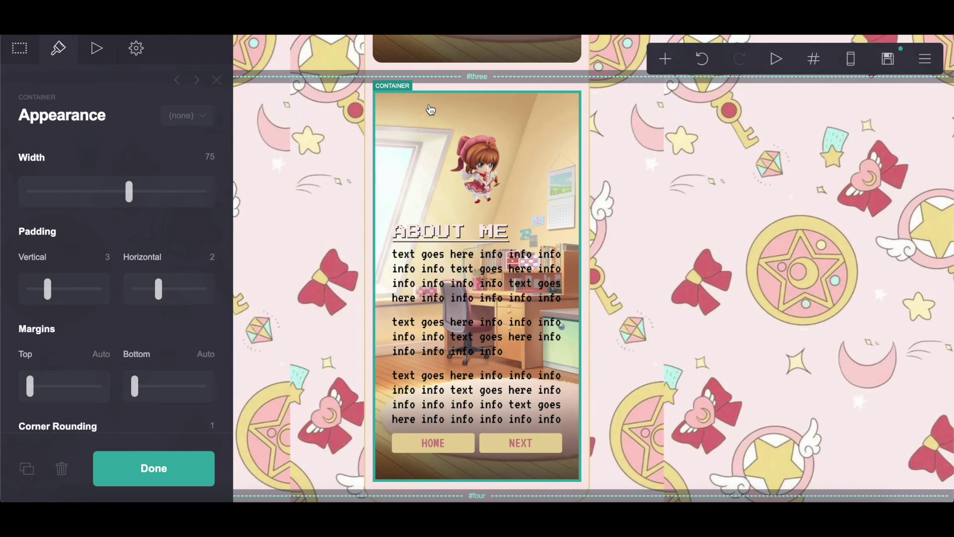
# Step: Crop the character image in the #three container closely around the whole figure
pyautogui.click(480, 189)
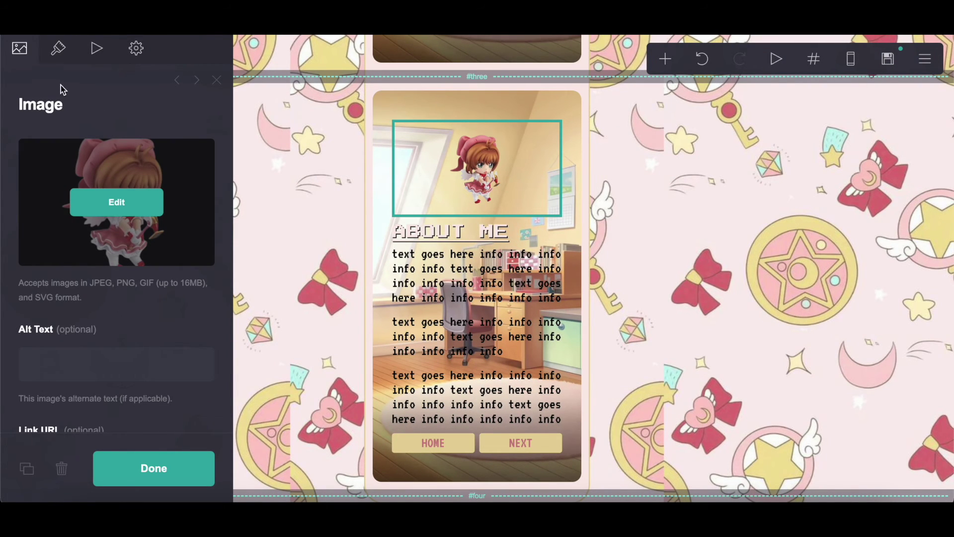
pyautogui.click(84, 203)
pyautogui.click(21, 50)
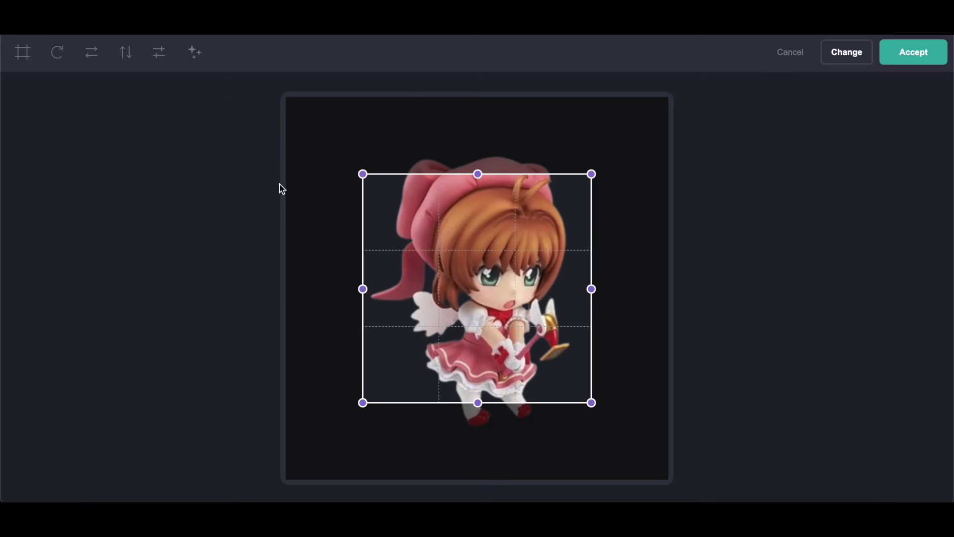
pyautogui.moveTo(364, 178); pyautogui.dragTo(352, 152)
pyautogui.moveTo(591, 403); pyautogui.dragTo(612, 437)
pyautogui.click(911, 62)
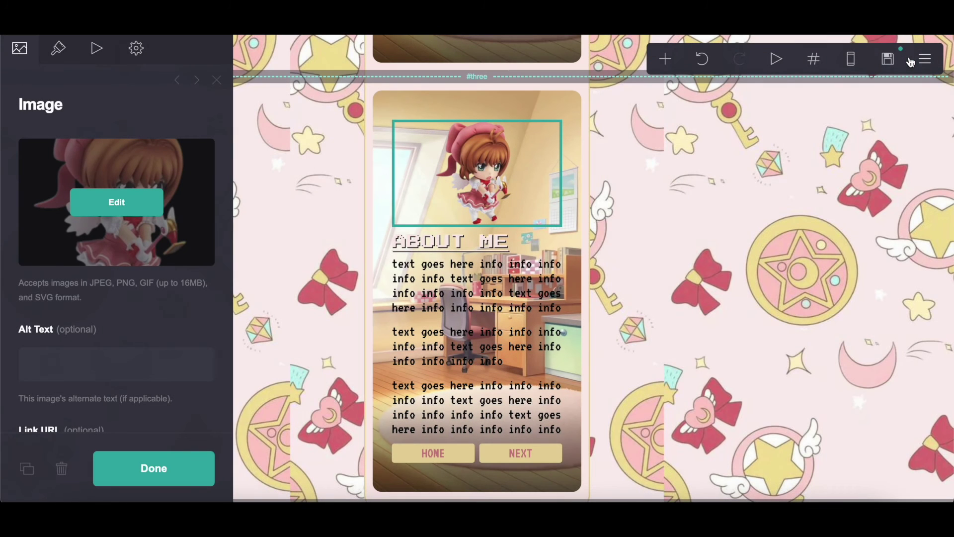
# Step: Replace the background image of the #three container with 7fd0ff53152bce64264901eaeb0f24c4.jpeg from Downloads
pyautogui.click(481, 97)
pyautogui.scroll(-5, 23, 227)
pyautogui.scroll(-5, 24, 227)
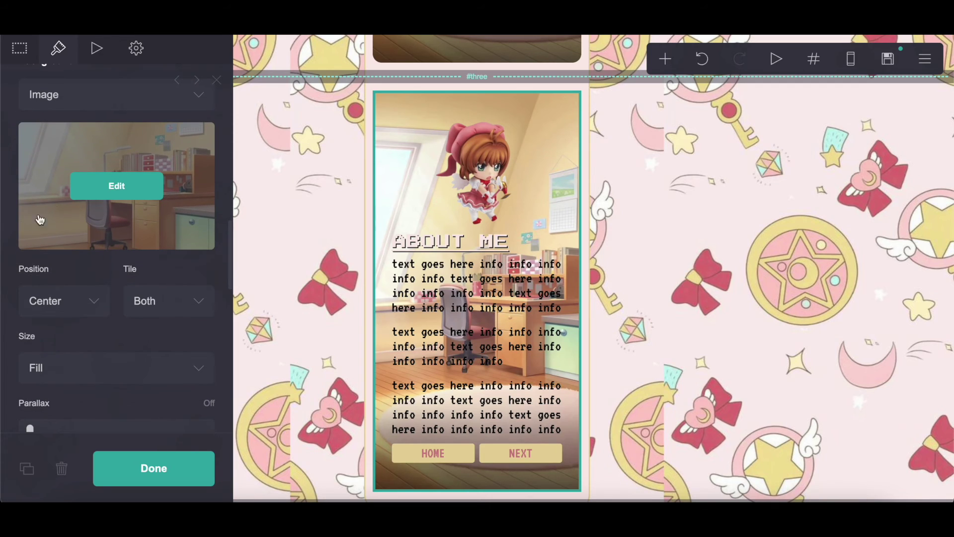
pyautogui.click(117, 187)
pyautogui.click(844, 59)
pyautogui.scroll(-4, 388, 273)
pyautogui.scroll(-3, 388, 273)
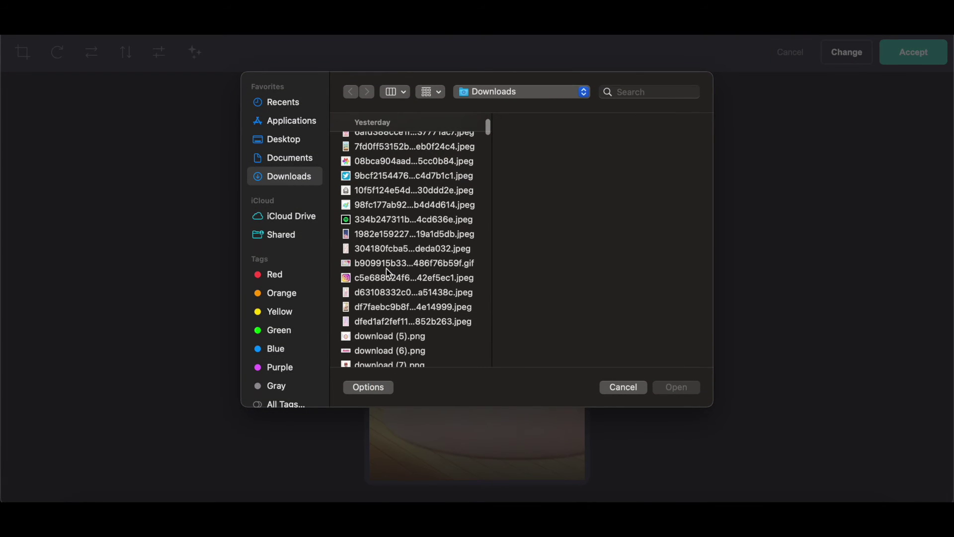
pyautogui.scroll(-2, 389, 274)
pyautogui.scroll(-4, 388, 295)
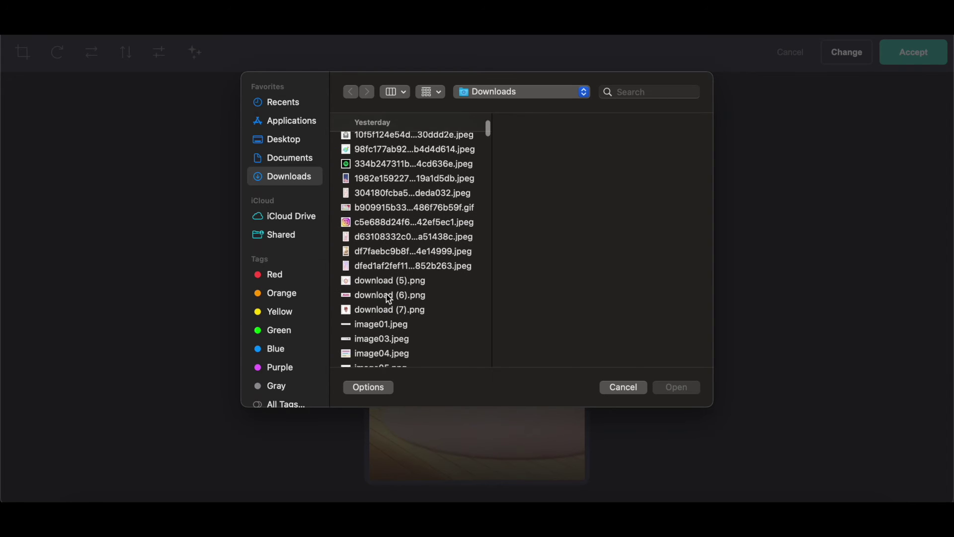
pyautogui.scroll(3, 386, 294)
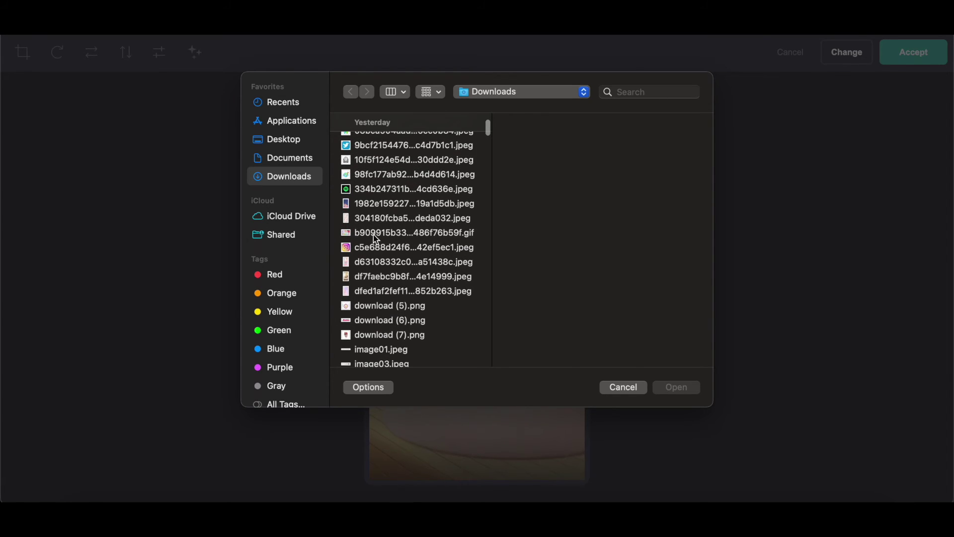
pyautogui.scroll(4, 374, 234)
pyautogui.click(361, 193)
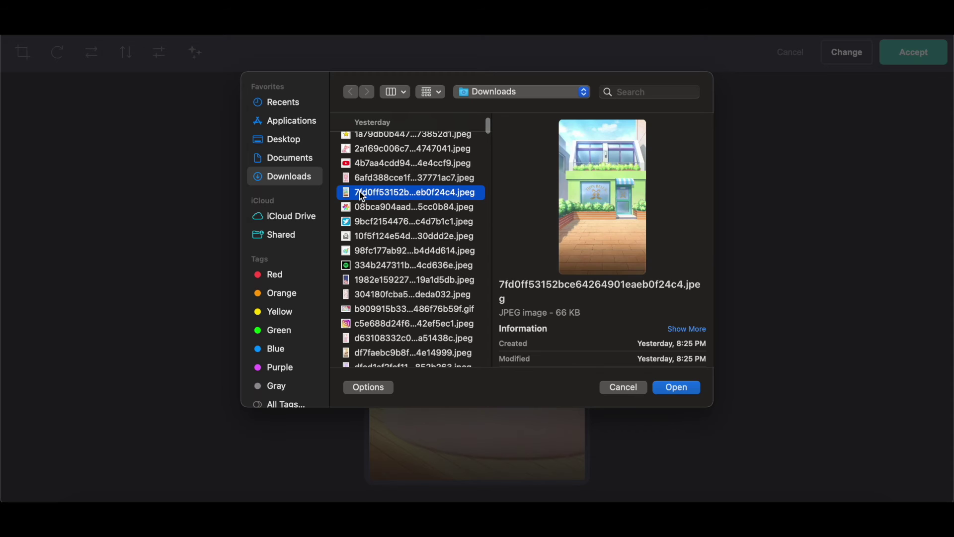
pyautogui.click(677, 387)
pyautogui.click(914, 53)
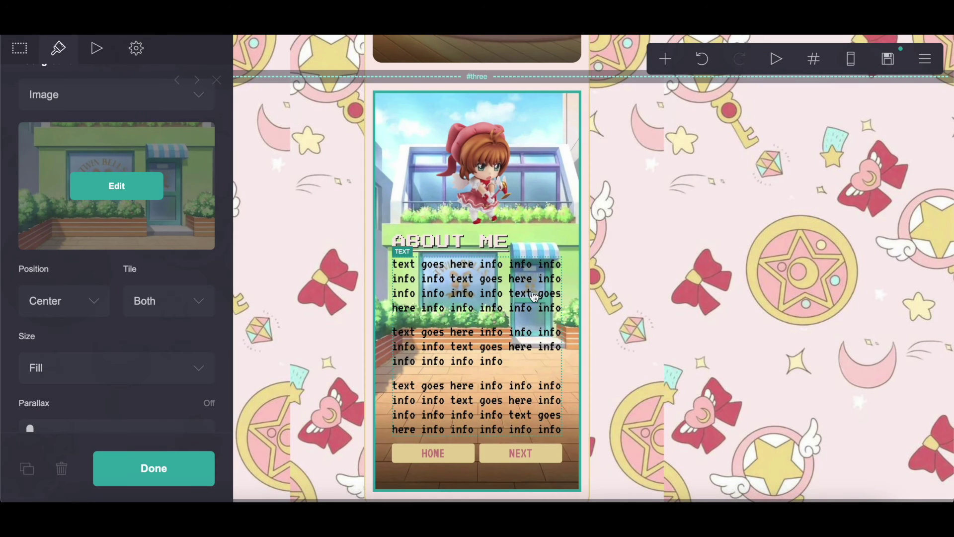
# Step: Change the title text in the #three container to RULES, keeping its underline formatting
pyautogui.click(527, 245)
pyautogui.moveTo(93, 159); pyautogui.dragTo(50, 158)
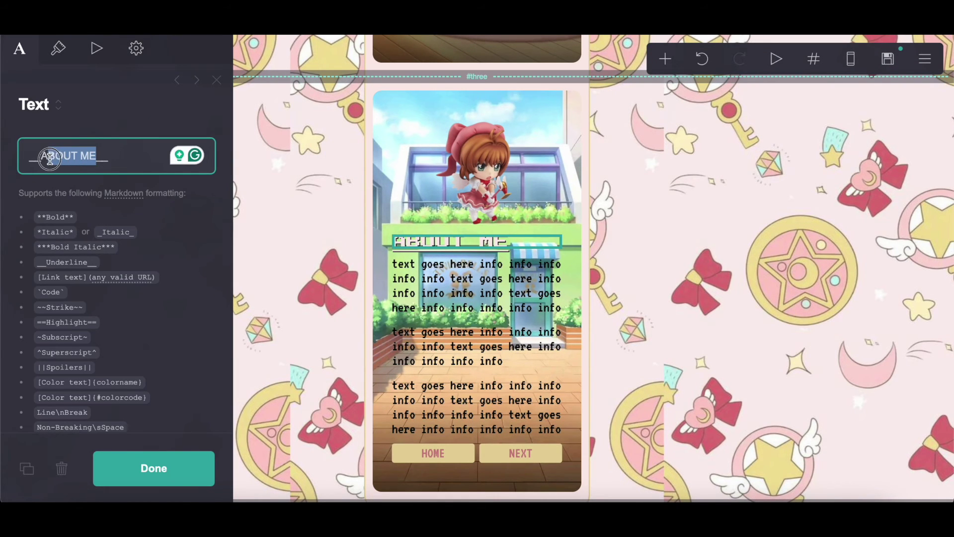
pyautogui.write('RU')
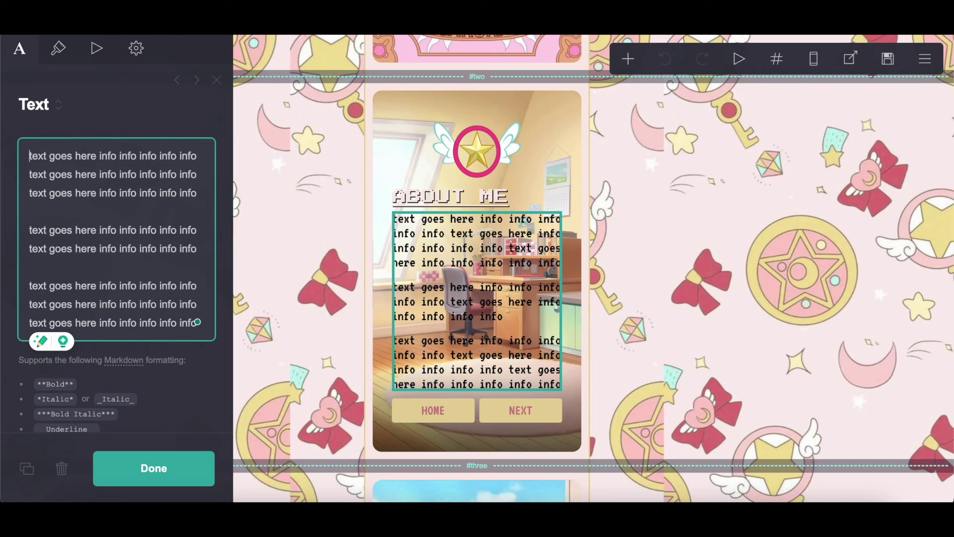
pyautogui.scroll(-8, 492, 308)
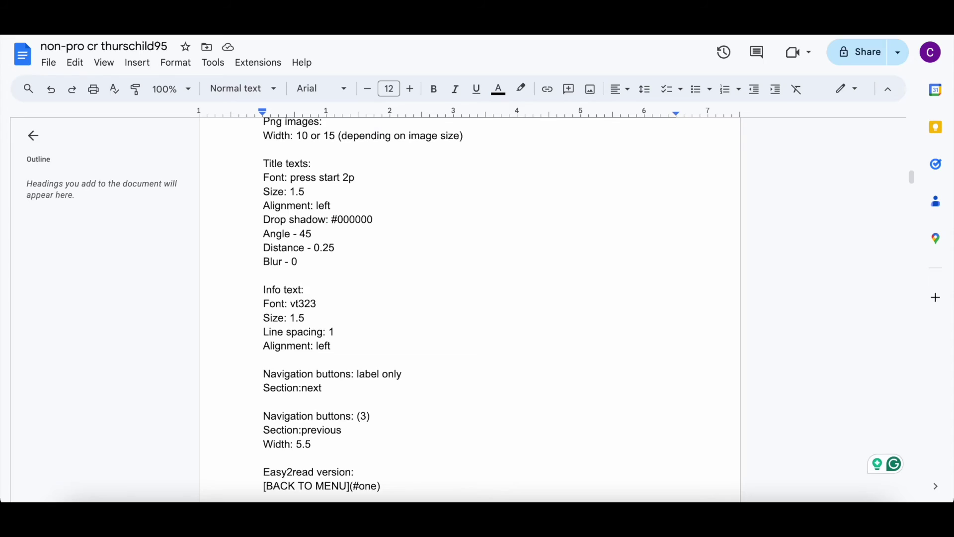
pyautogui.scroll(-3, 398, 268)
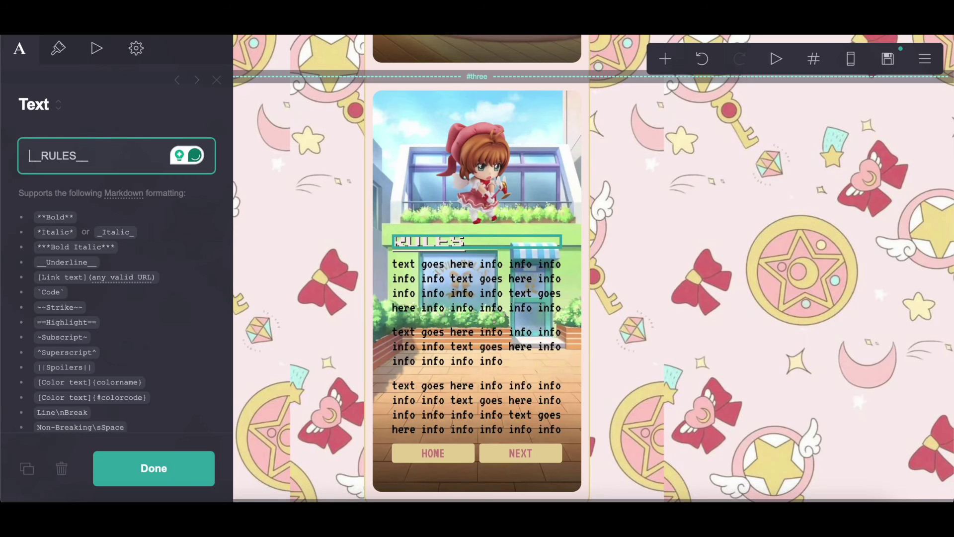
# Step: Add a third button labelled PREV with the URL section:previous to the #three container's navigation buttons
pyautogui.click(502, 450)
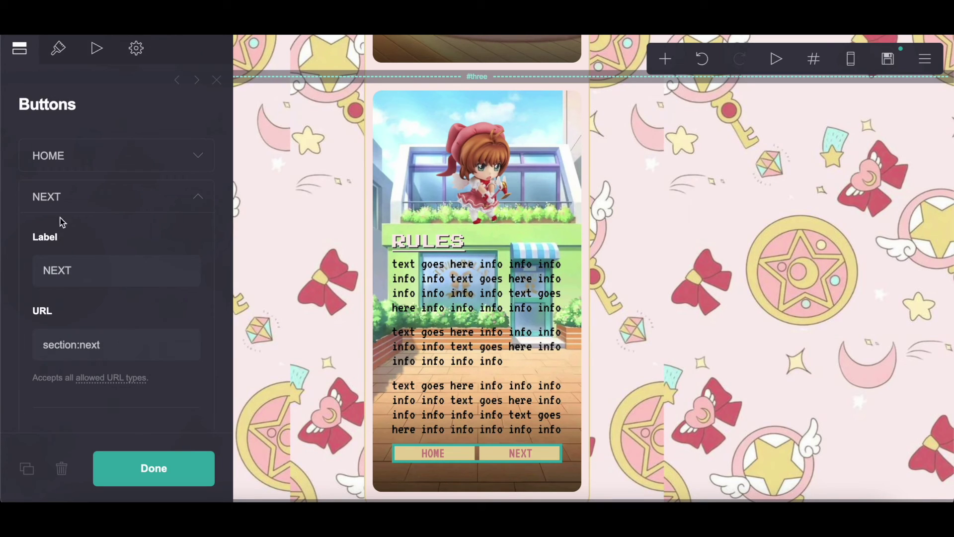
pyautogui.click(58, 201)
pyautogui.click(67, 249)
pyautogui.click(102, 313)
pyautogui.moveTo(102, 313); pyautogui.dragTo(12, 313)
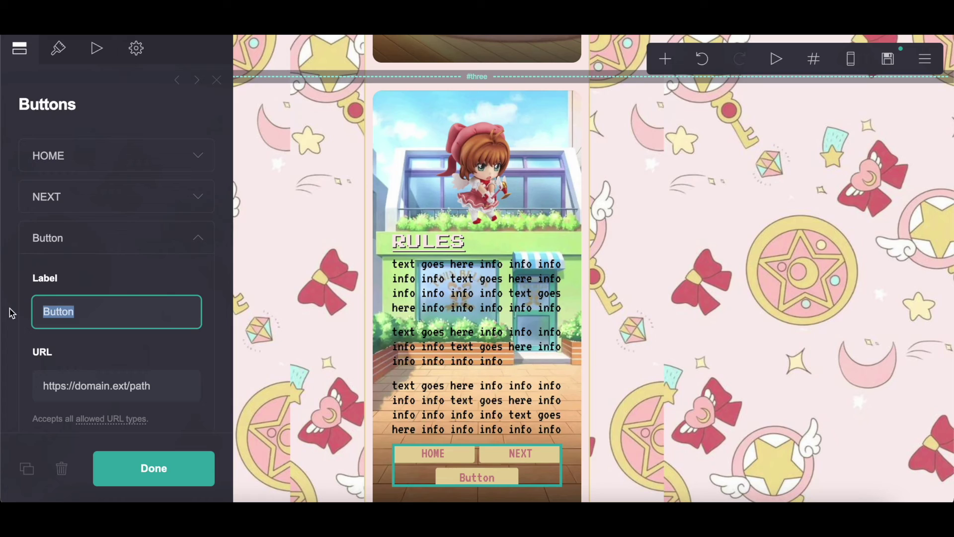
pyautogui.scroll(-5, 94, 338)
pyautogui.click(164, 171)
pyautogui.moveTo(47, 171); pyautogui.dragTo(194, 168)
pyautogui.write('section:previous')
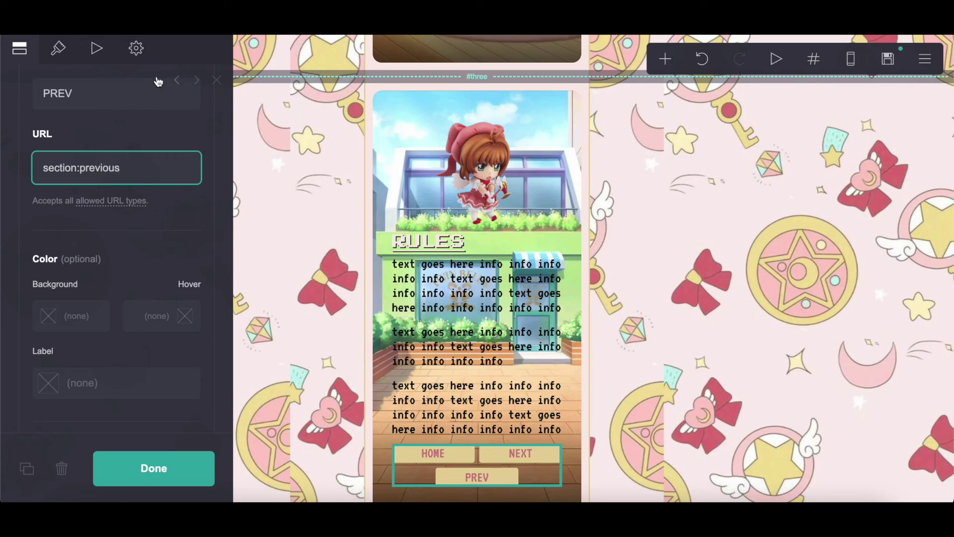
# Step: Set the width of the #three container's navigation buttons to 5.5
pyautogui.click(58, 48)
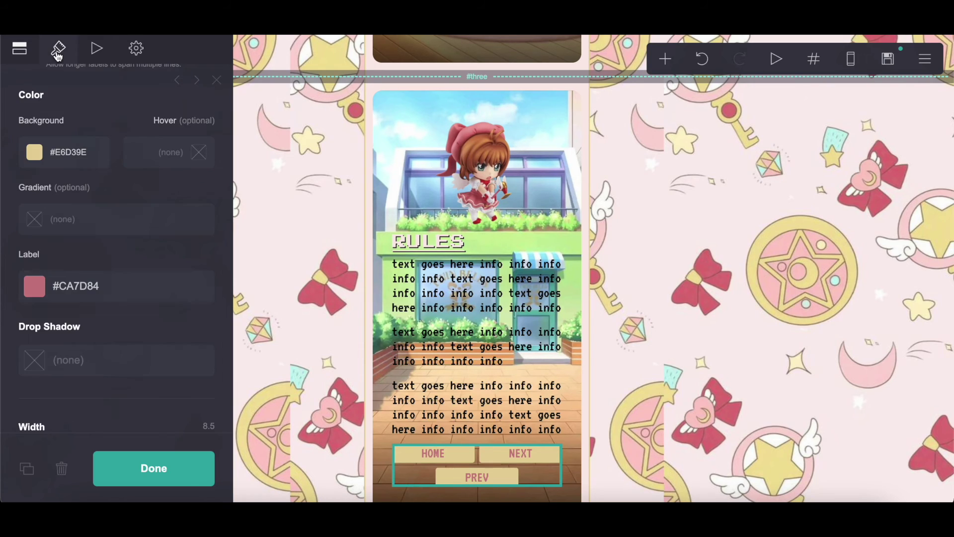
pyautogui.scroll(5, 138, 230)
pyautogui.scroll(-7, 138, 230)
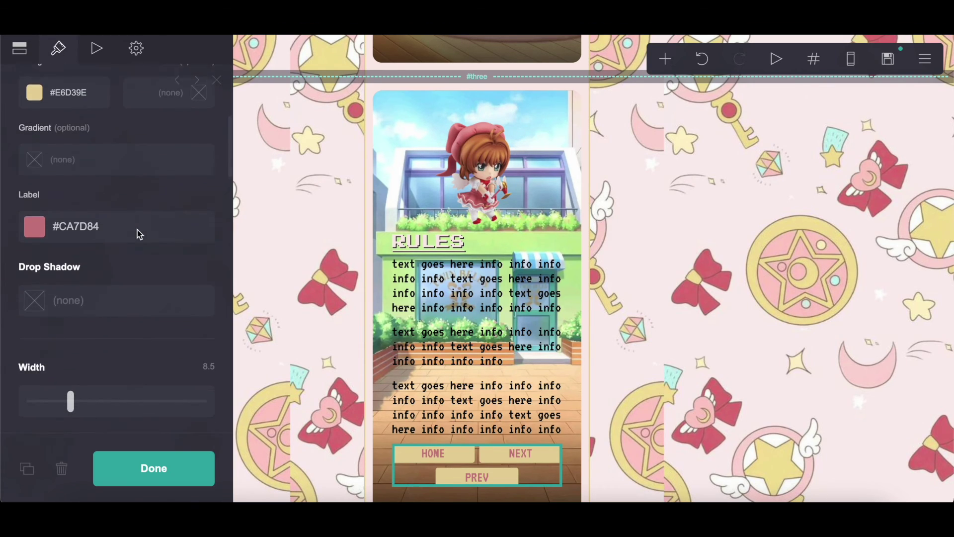
pyautogui.click(214, 364)
pyautogui.press('Return')
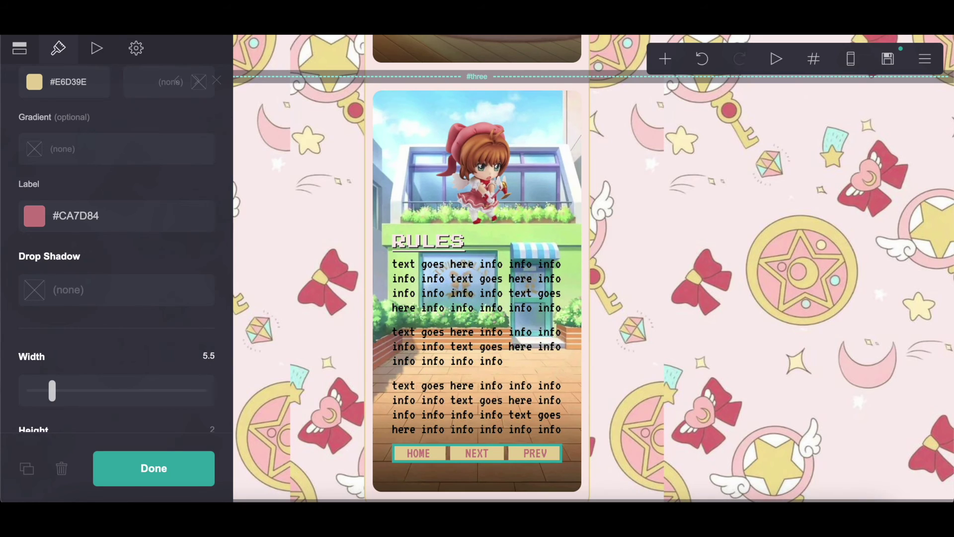
# Step: Duplicate the Rules container and place the copy below the #four section break
pyautogui.click(398, 100)
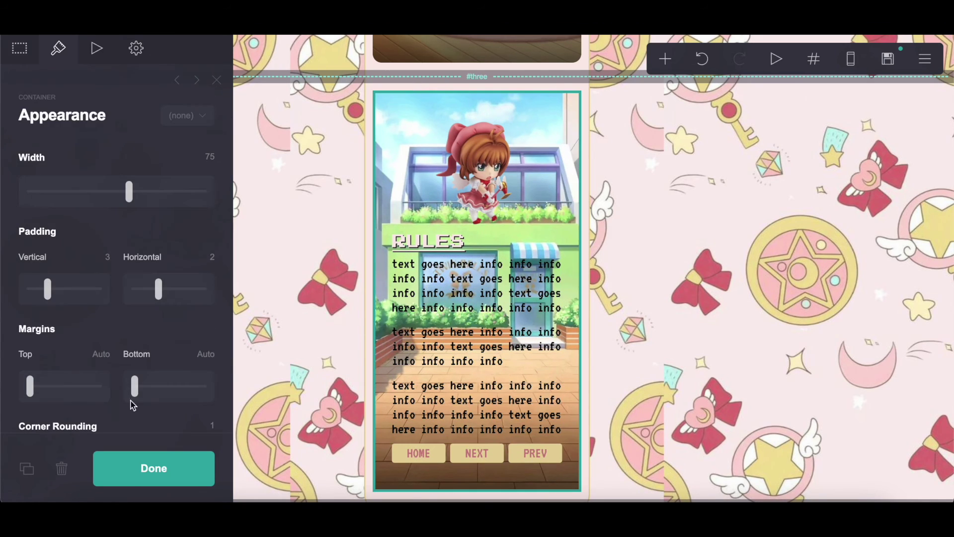
pyautogui.click(31, 474)
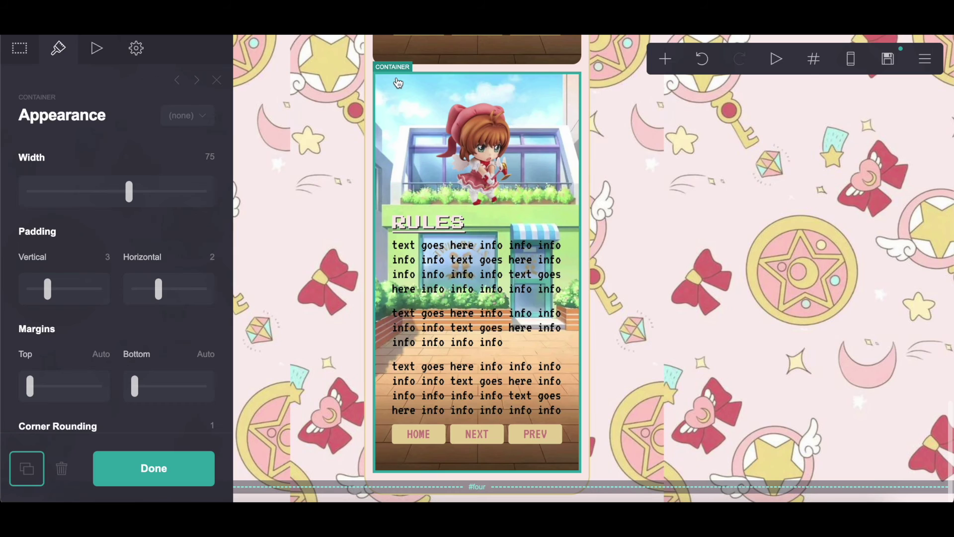
# Step: Replace the character image in the #four container with download (6).png, remove its crop, and set the image width to 15
pyautogui.click(514, 136)
pyautogui.click(85, 194)
pyautogui.click(830, 55)
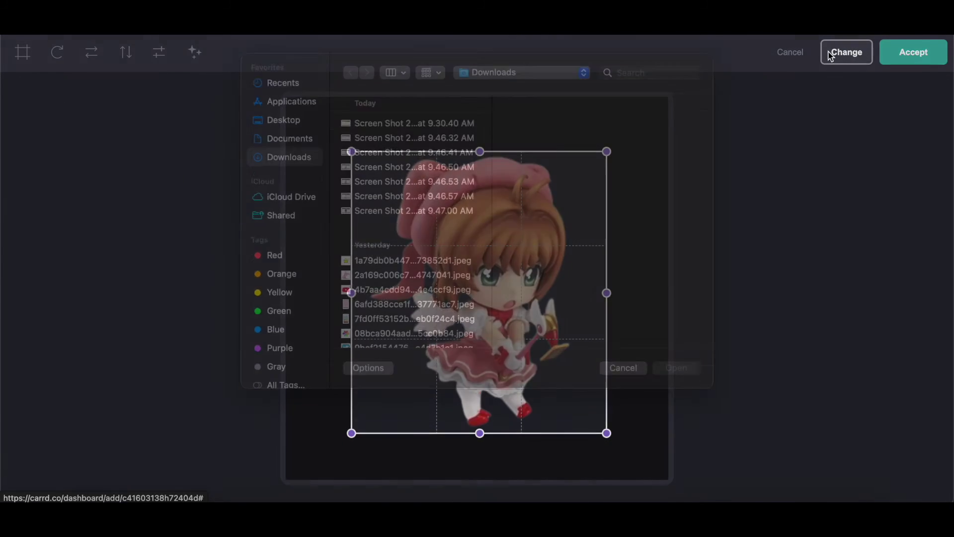
pyautogui.scroll(-10, 397, 294)
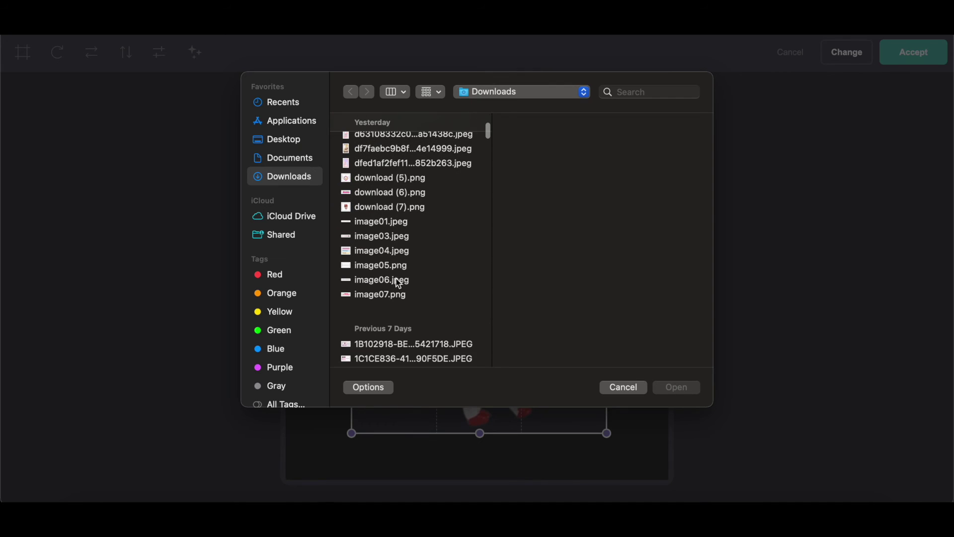
pyautogui.click(390, 193)
pyautogui.click(677, 388)
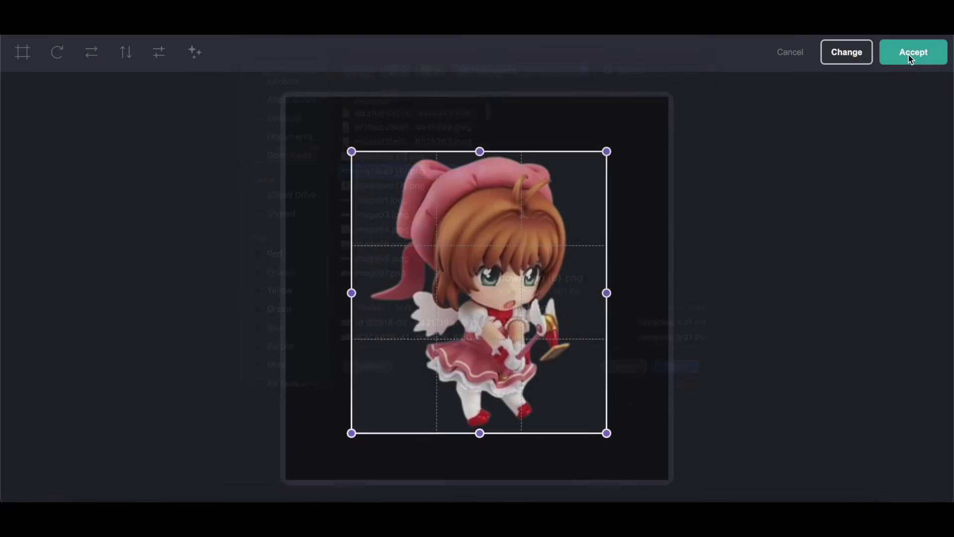
pyautogui.click(16, 64)
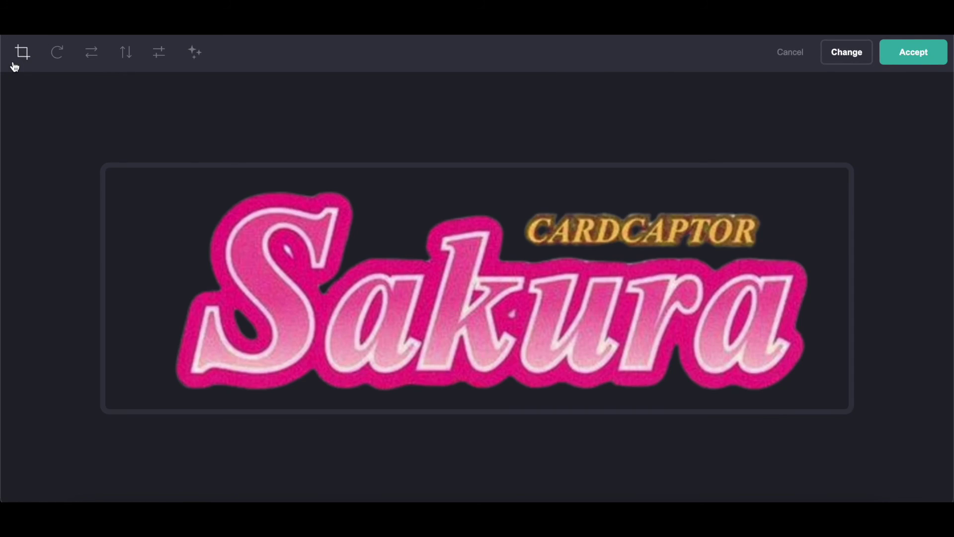
pyautogui.click(914, 51)
pyautogui.click(58, 49)
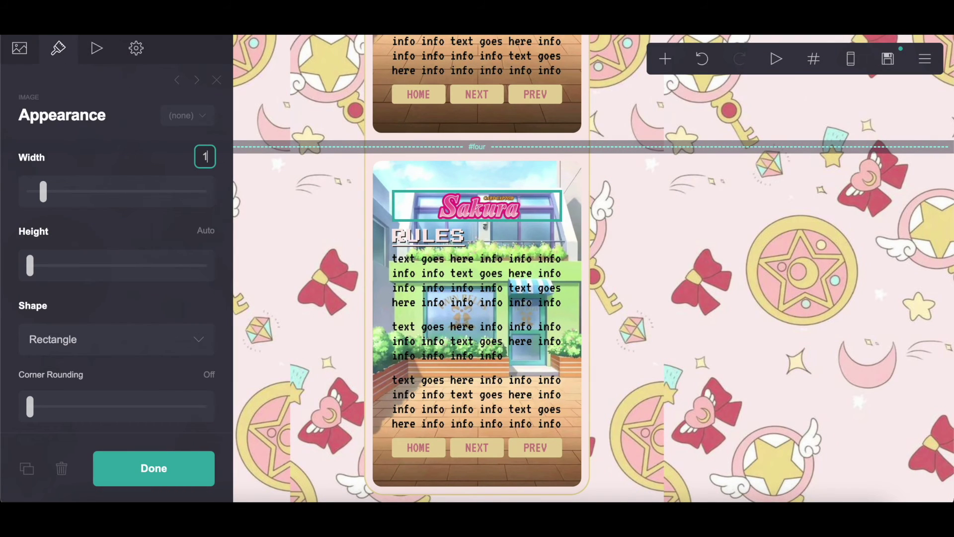
pyautogui.write('15')
# Step: Change the title text in the #four container to STANLIST, keeping its underline formatting
pyautogui.click(429, 251)
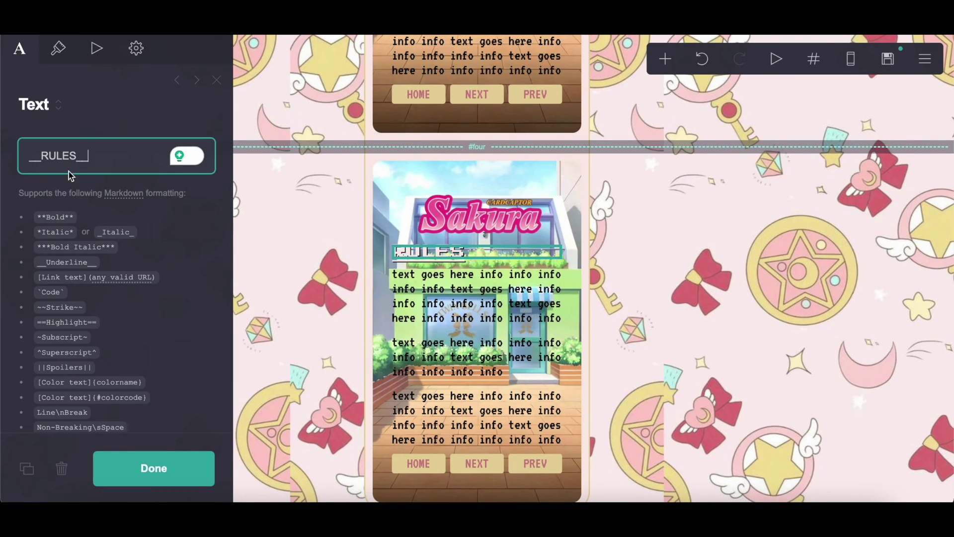
pyautogui.moveTo(72, 160); pyautogui.dragTo(44, 160)
pyautogui.write('STANLIST')
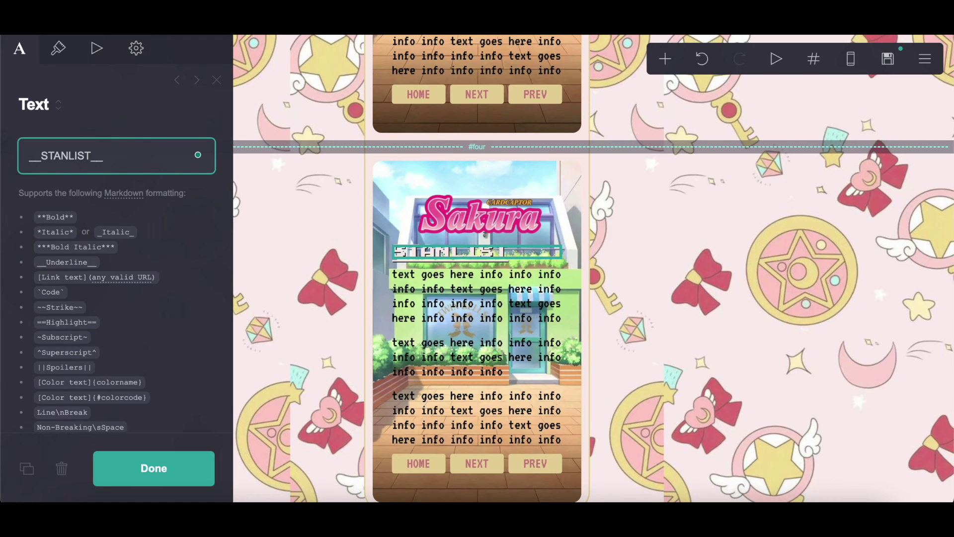
pyautogui.scroll(-2, 467, 211)
pyautogui.click(467, 211)
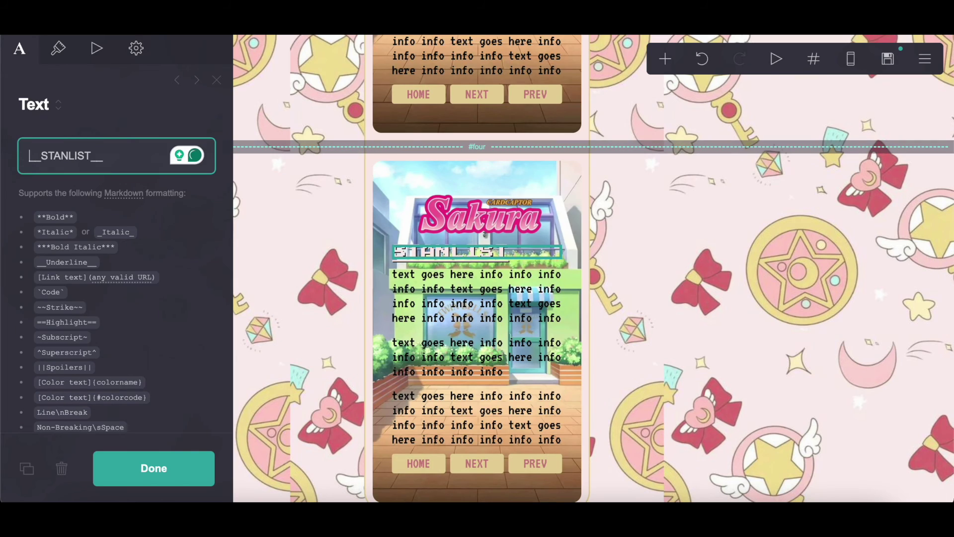
# Step: Replace the background image of the #four container with dfed1af2fef11...852b263.jpeg from Downloads
pyautogui.click(402, 172)
pyautogui.scroll(-6, 144, 215)
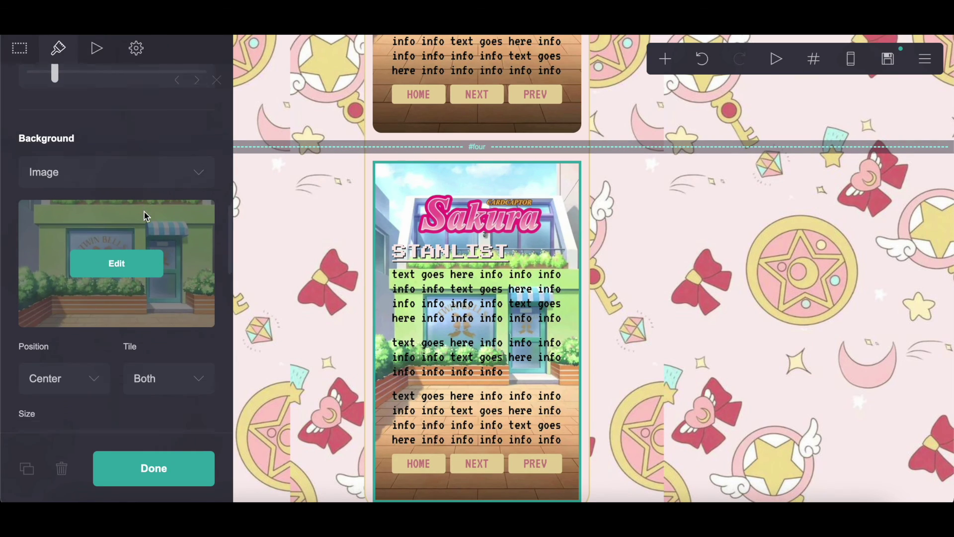
pyautogui.click(144, 239)
pyautogui.click(844, 53)
pyautogui.scroll(-10, 445, 322)
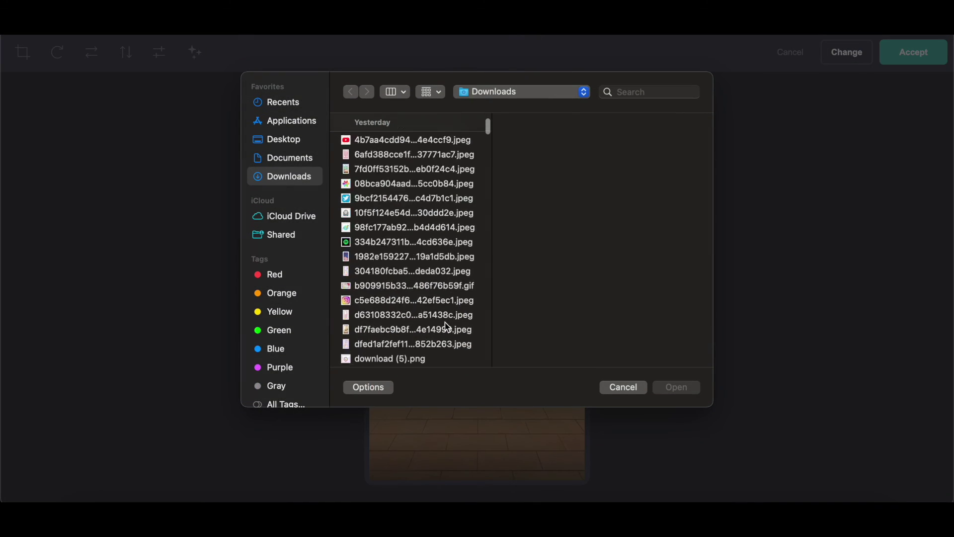
pyautogui.click(437, 278)
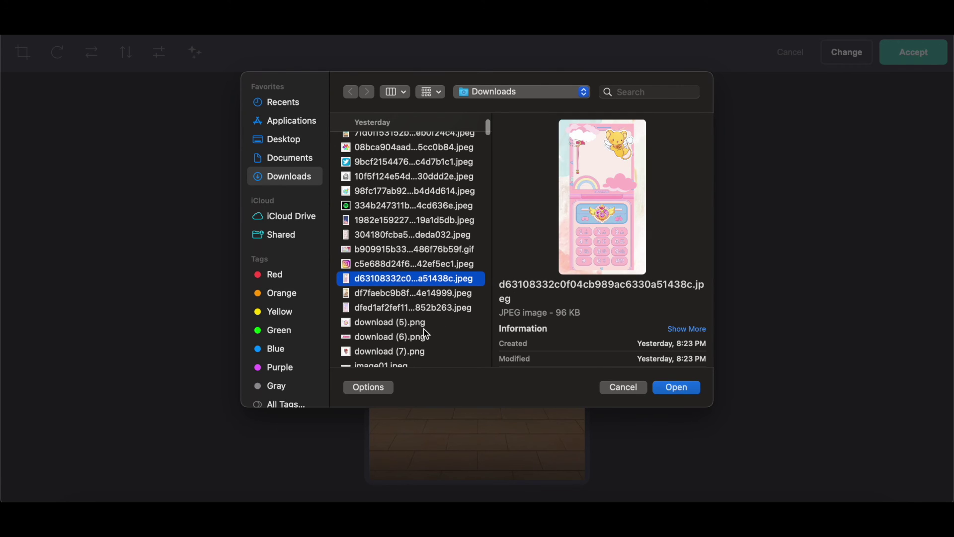
pyautogui.click(414, 310)
pyautogui.click(676, 387)
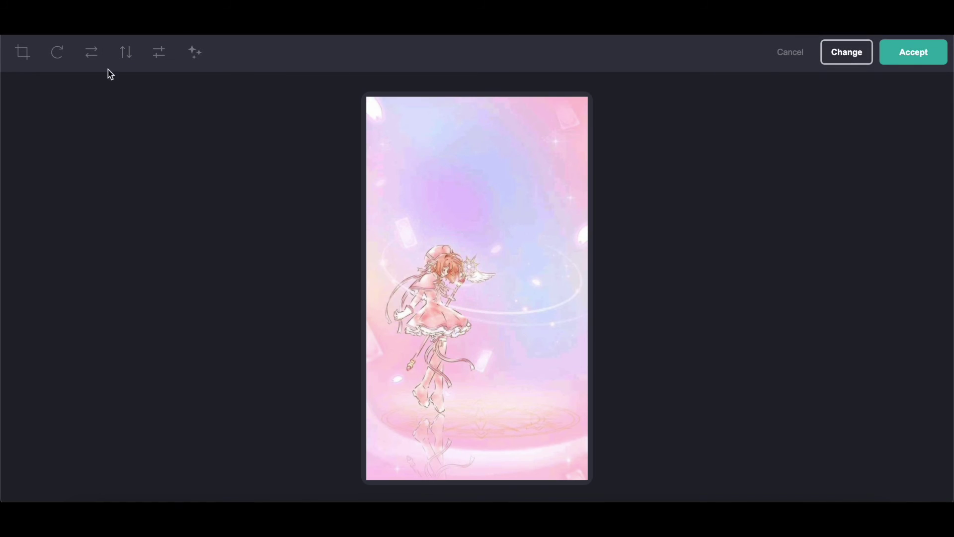
pyautogui.click(891, 59)
# Step: Add a section break control below the Stanlist container and name it five
pyautogui.scroll(15, 756, 191)
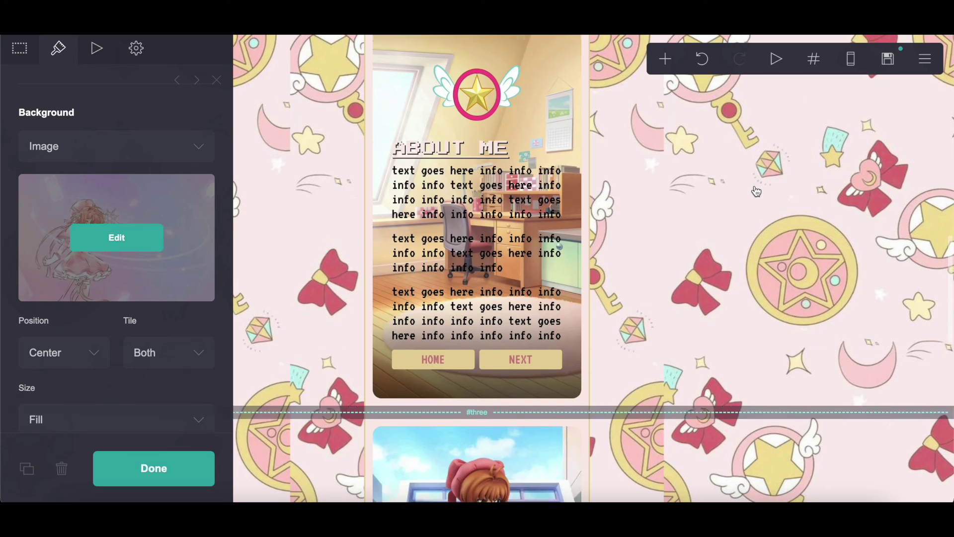
pyautogui.scroll(-15, 756, 191)
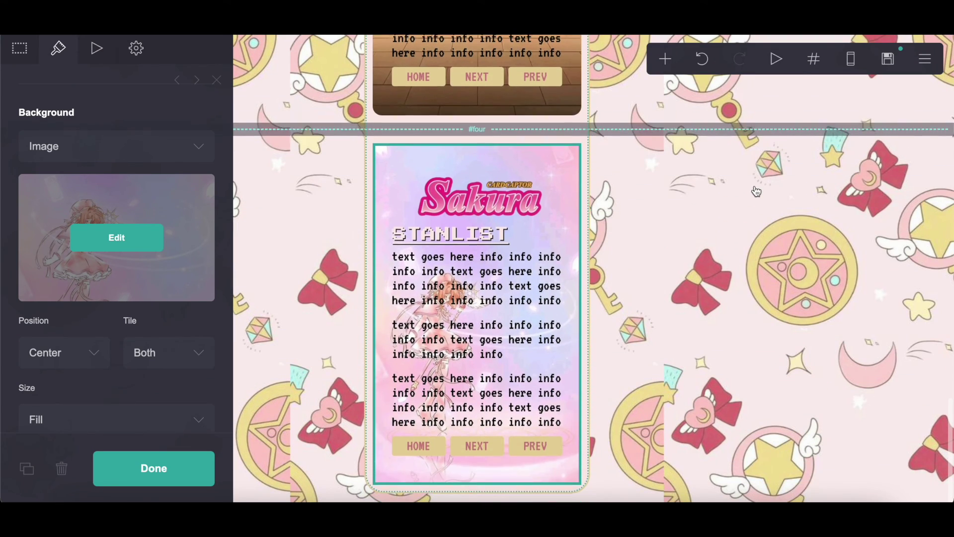
pyautogui.click(664, 59)
pyautogui.click(620, 359)
pyautogui.scroll(-2, 132, 355)
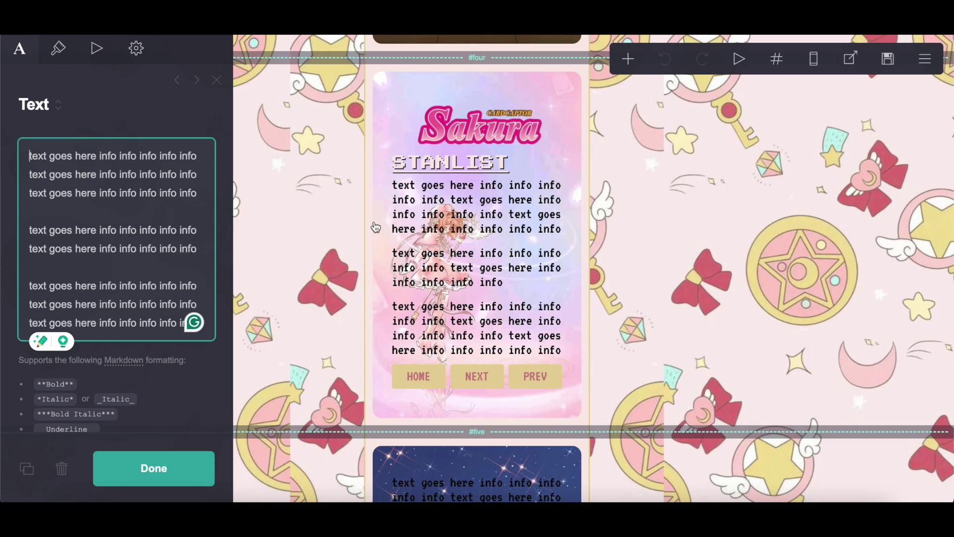
pyautogui.scroll(-5, 376, 227)
pyautogui.scroll(10, 375, 227)
pyautogui.scroll(3, 376, 227)
pyautogui.scroll(-7, 375, 227)
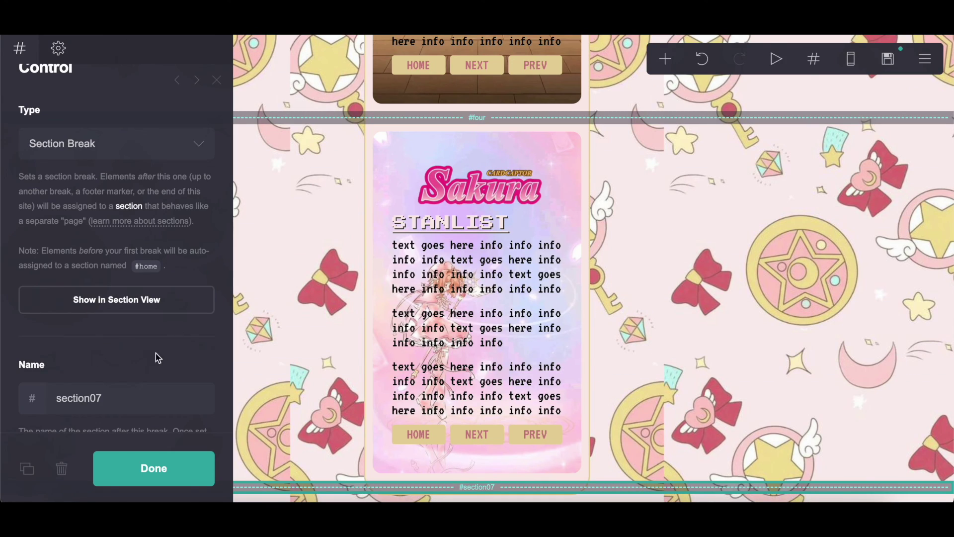
pyautogui.moveTo(56, 403); pyautogui.dragTo(183, 401)
pyautogui.write('five')
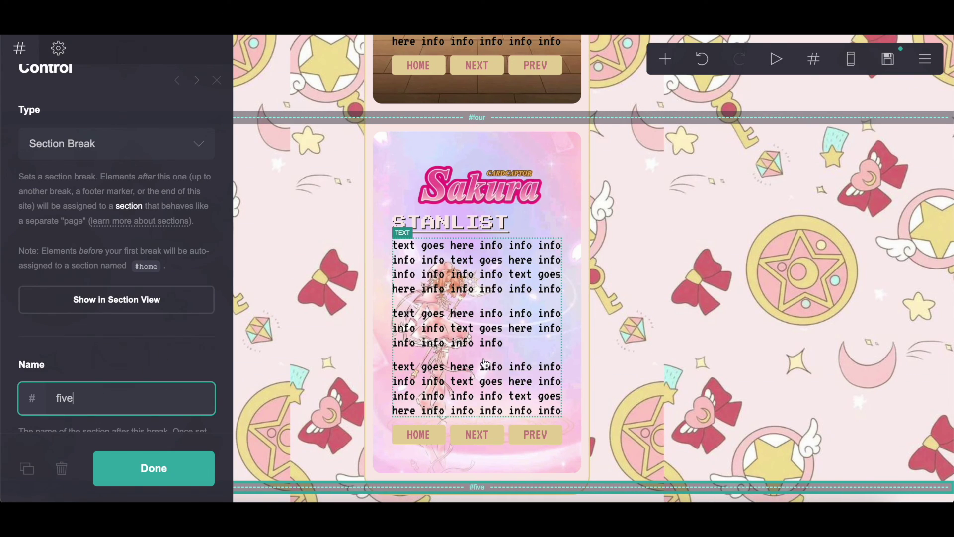
# Step: Set the link URL of the EASYREAD button in the #one section to #five
pyautogui.scroll(10, 485, 364)
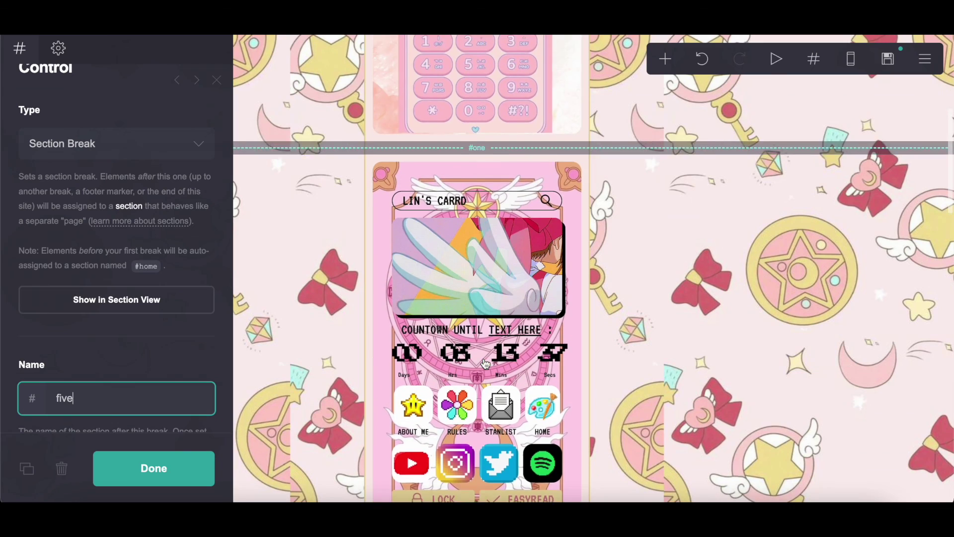
pyautogui.click(485, 310)
pyautogui.scroll(-5, 59, 279)
pyautogui.click(20, 51)
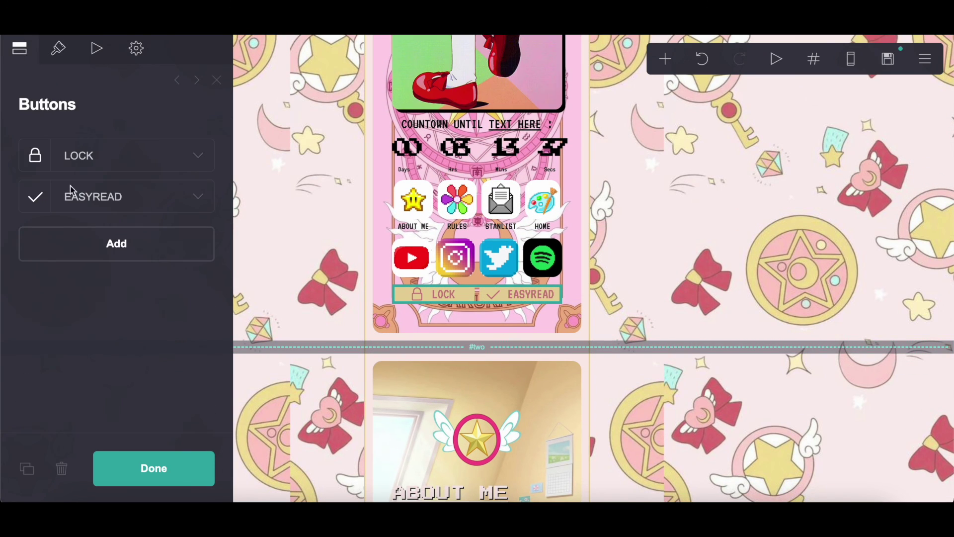
pyautogui.click(100, 211)
pyautogui.doubleClick(54, 425)
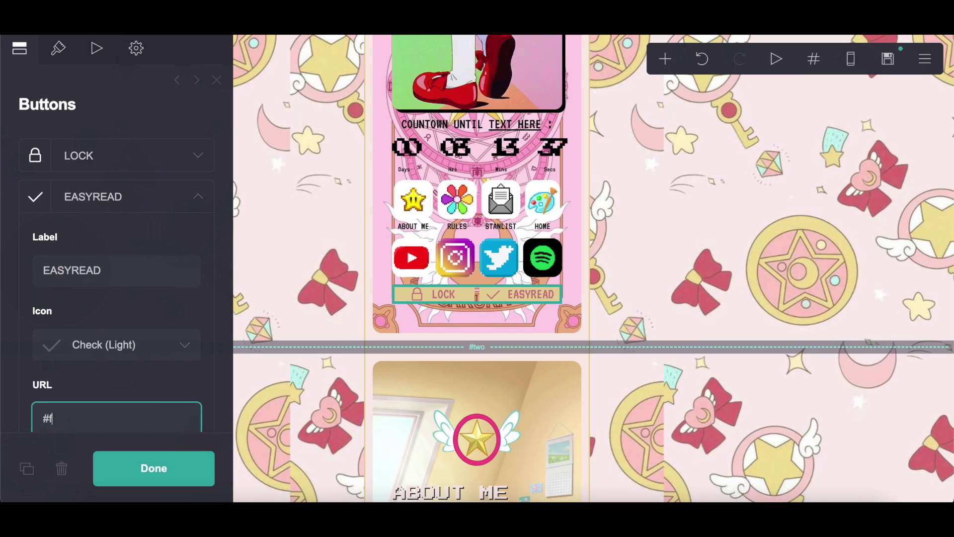
pyautogui.write('five')
pyautogui.click(177, 481)
# Step: Add a container below the #five break and upload the starry-sky Sakura picture as its background image, with the crop removed
pyautogui.click(666, 59)
pyautogui.click(499, 354)
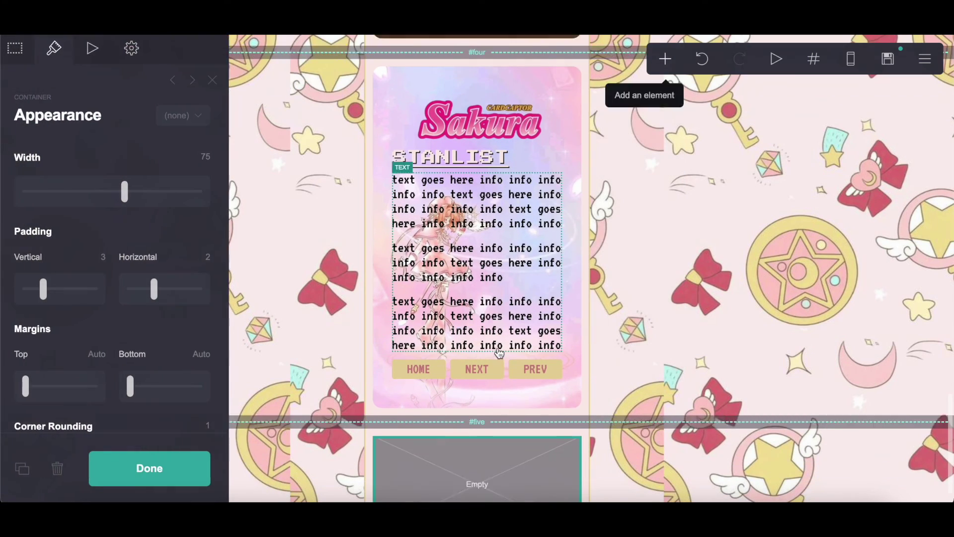
pyautogui.scroll(-5, 94, 176)
pyautogui.scroll(-5, 95, 176)
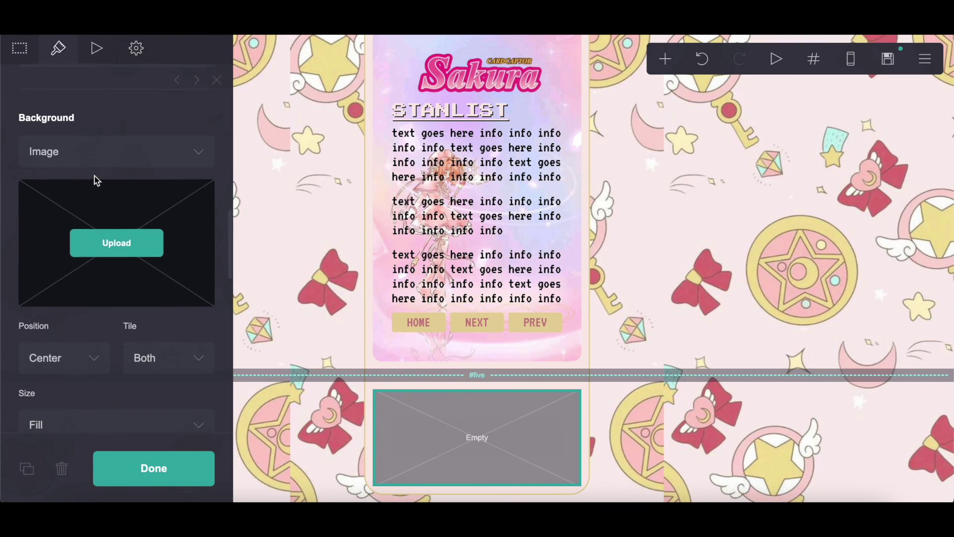
pyautogui.click(116, 232)
pyautogui.scroll(-1, 440, 308)
pyautogui.click(417, 273)
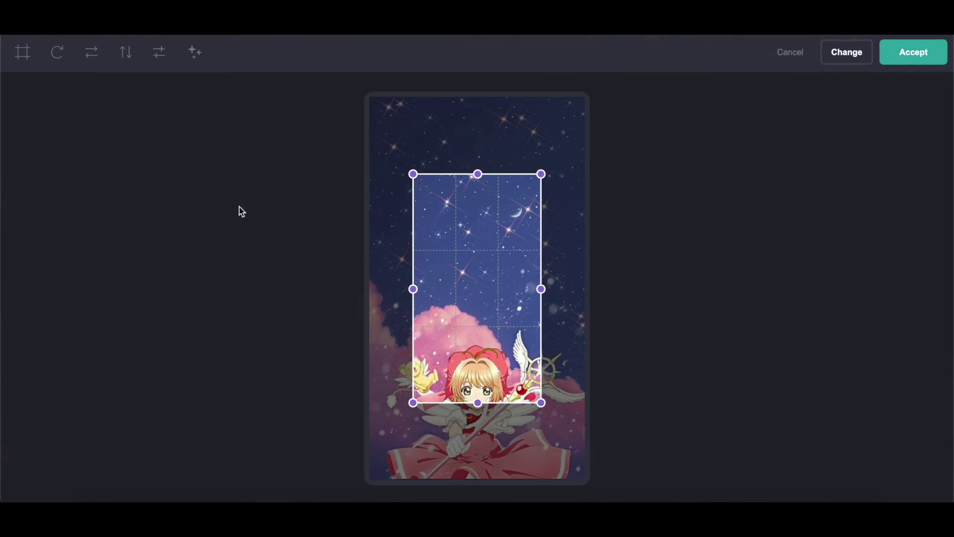
pyautogui.click(21, 53)
pyautogui.click(908, 49)
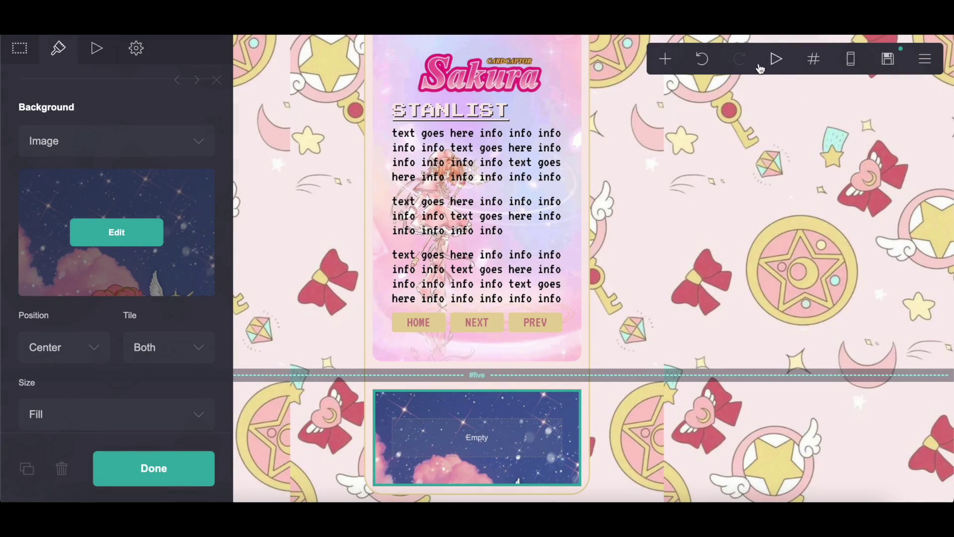
# Step: Add a text element inside the #five container, using the same style as the Stanlist body text
pyautogui.click(667, 69)
pyautogui.click(508, 115)
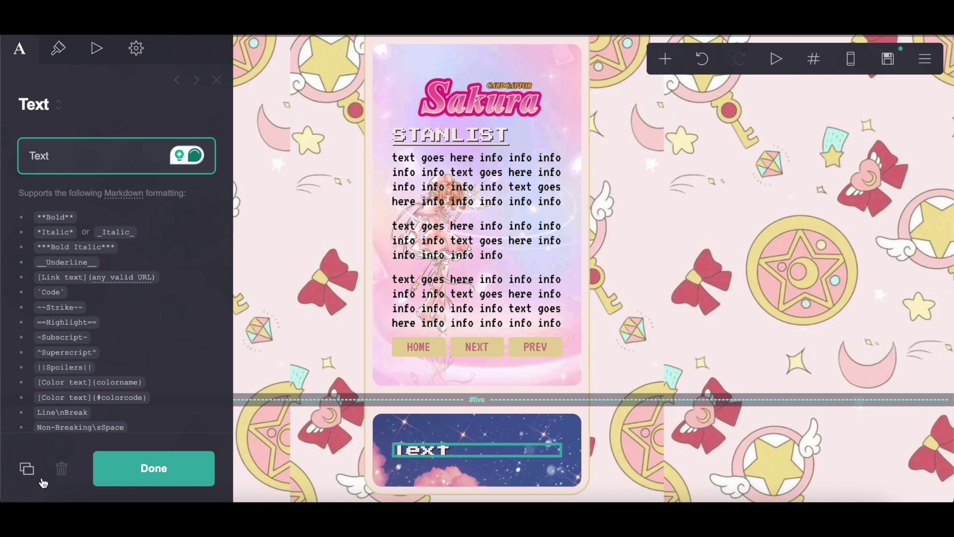
pyautogui.click(477, 238)
pyautogui.click(665, 58)
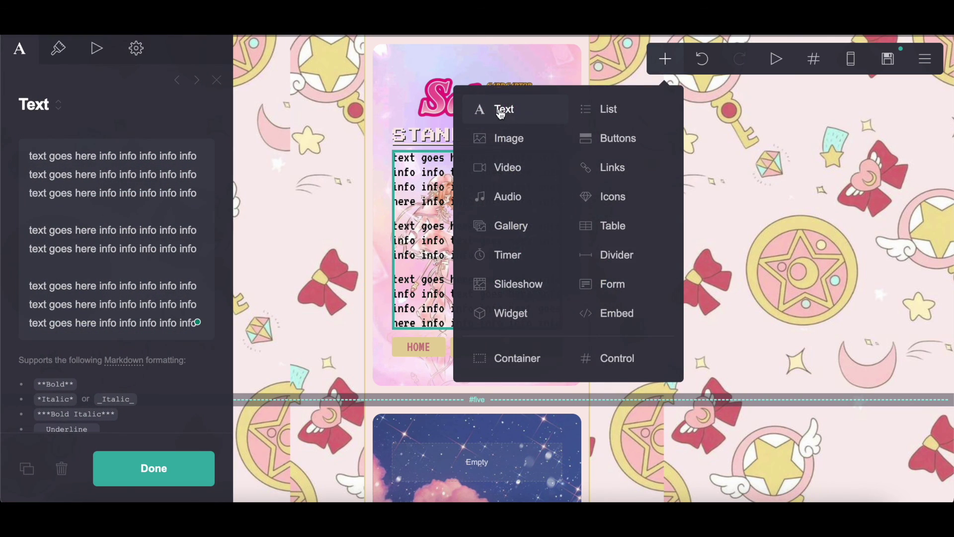
pyautogui.click(501, 114)
pyautogui.moveTo(416, 304); pyautogui.dragTo(479, 437)
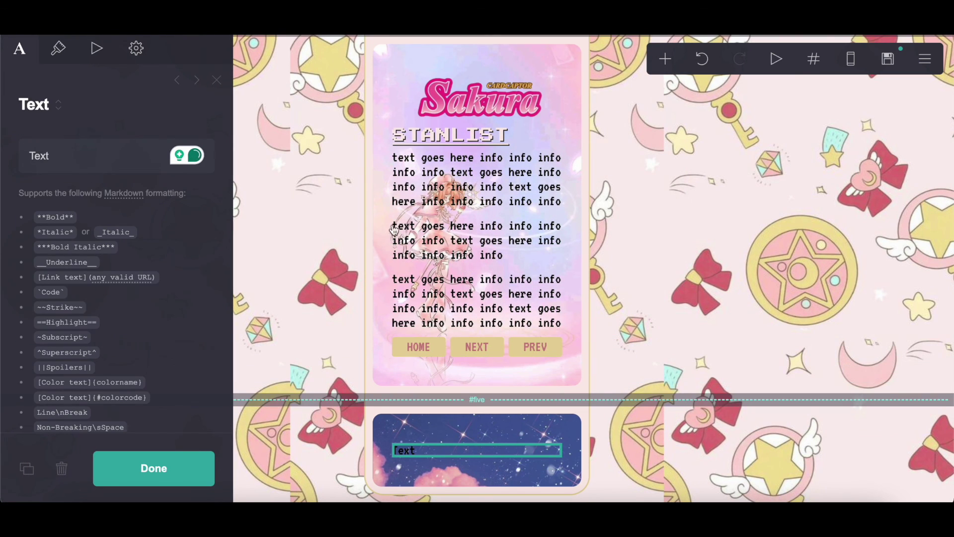
# Step: Copy the whole body text, including the [BACK TO MENU](#one) line, from the #five section of the reference site
pyautogui.hotkey('ctrl', 'a')
pyautogui.hotkey('ctrl', 'v')
pyautogui.scroll(-2, 566, 345)
pyautogui.scroll(-4, 565, 345)
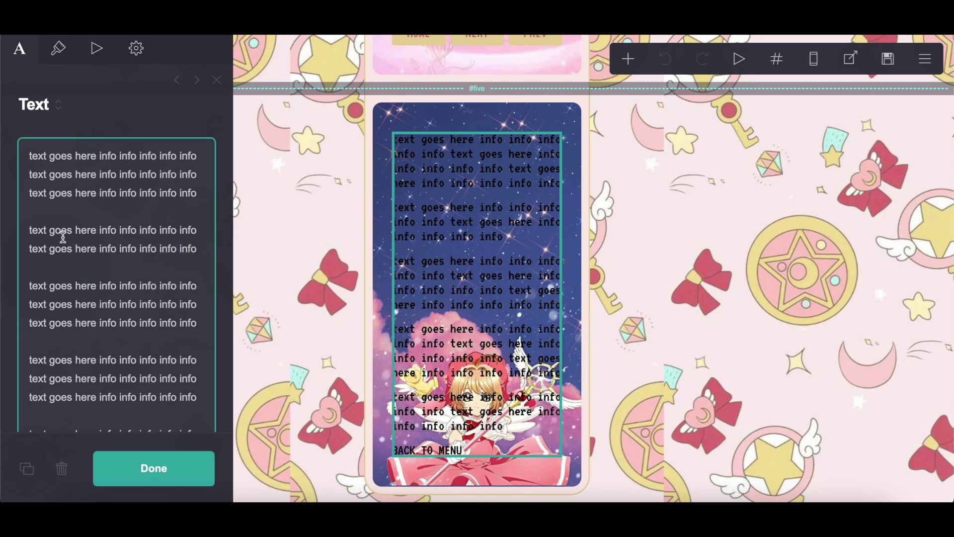
pyautogui.moveTo(18, 167); pyautogui.dragTo(149, 499)
pyautogui.scroll(4, 138, 292)
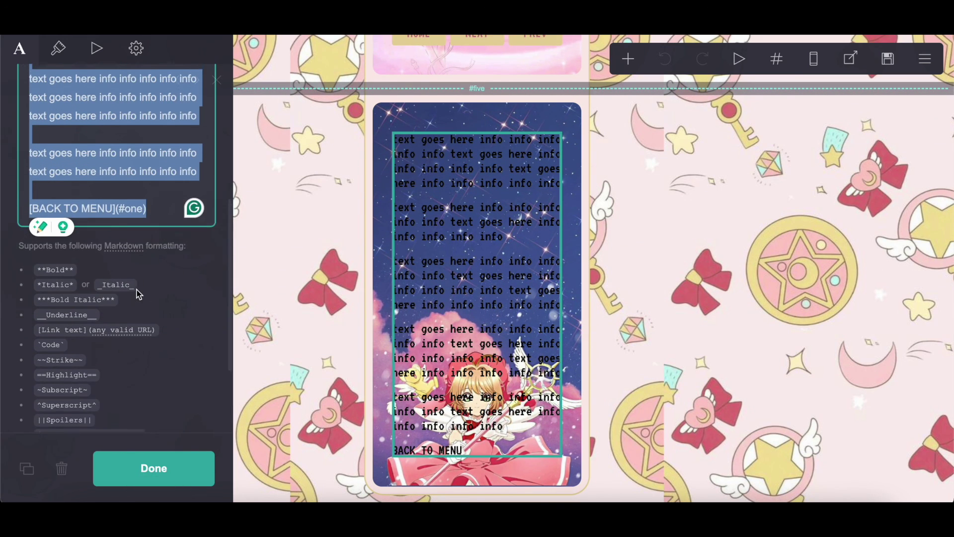
pyautogui.rightClick(107, 186)
pyautogui.click(139, 284)
# Step: Return to the site being built and replace the new text element's placeholder with the copied text
pyautogui.press('super+Tab')
pyautogui.scroll(-2, 329, 284)
pyautogui.press('super+Tab')
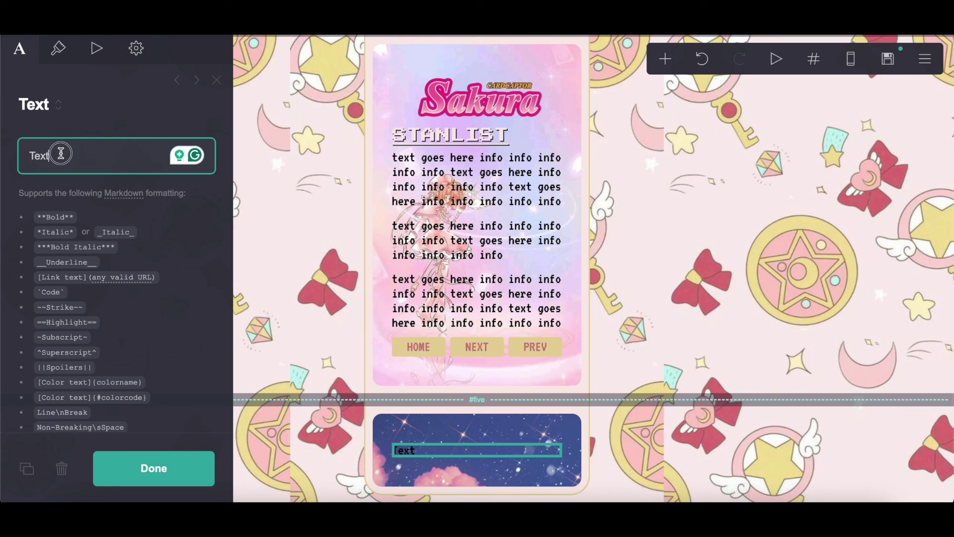
pyautogui.rightClick(76, 158)
pyautogui.click(96, 273)
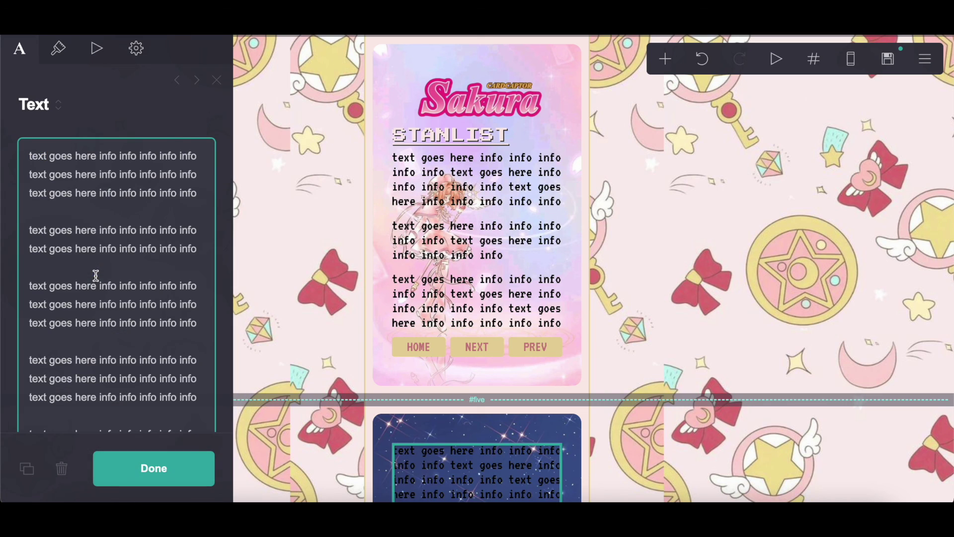
# Step: Clear the link color of the text in the #five container and finish editing it
pyautogui.scroll(-4, 501, 374)
pyautogui.scroll(-2, 500, 374)
pyautogui.click(58, 48)
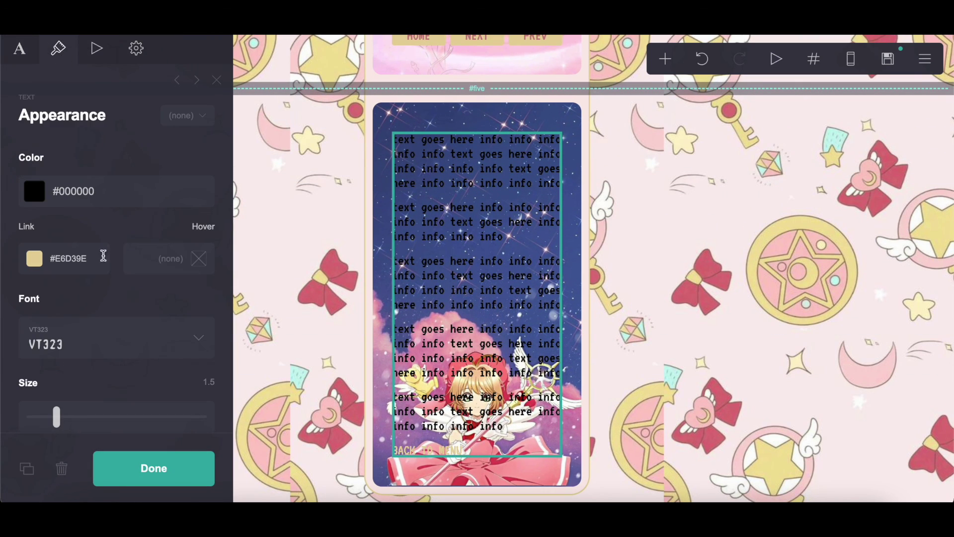
pyautogui.click(94, 257)
pyautogui.press('BackSpace')
pyautogui.click(149, 468)
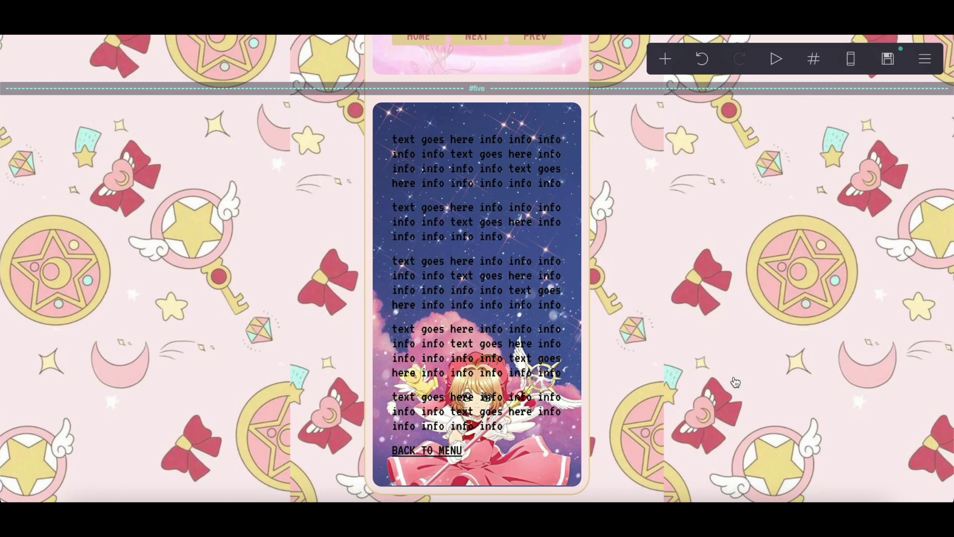
# Step: Set the link URL of the HOME button in the About Me section to #one
pyautogui.scroll(15, 735, 382)
pyautogui.scroll(8, 735, 381)
pyautogui.scroll(-4, 736, 381)
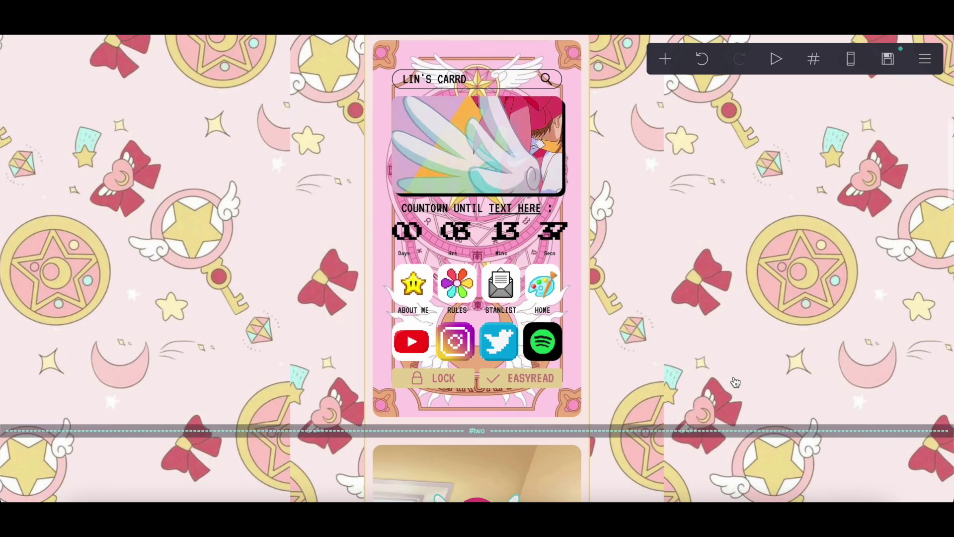
pyautogui.click(925, 58)
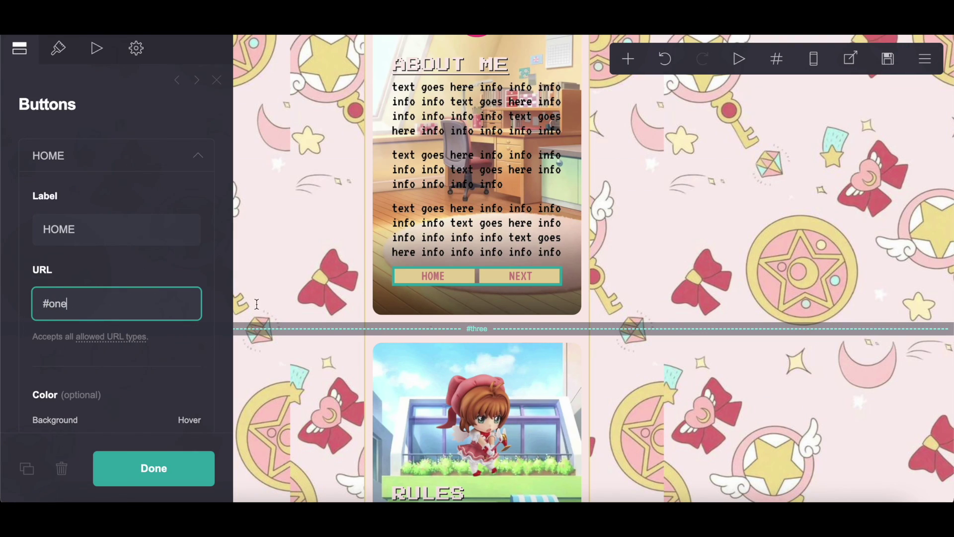
# Step: Set the link URL of the HOME buttons in the Rules and Stanlist sections to #one
pyautogui.scroll(-6, 477, 288)
pyautogui.click(477, 291)
pyautogui.scroll(-5, 147, 205)
pyautogui.scroll(5, 110, 147)
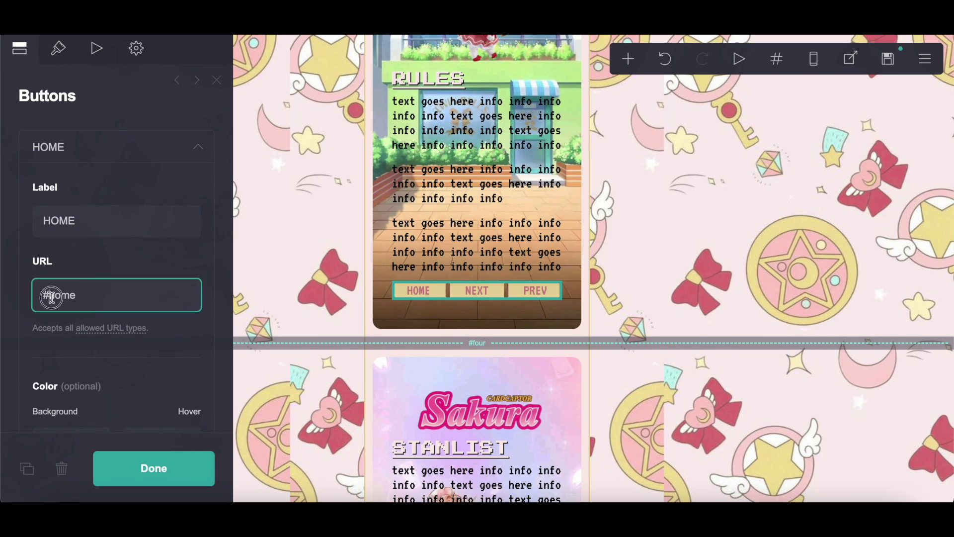
pyautogui.scroll(-6, 424, 222)
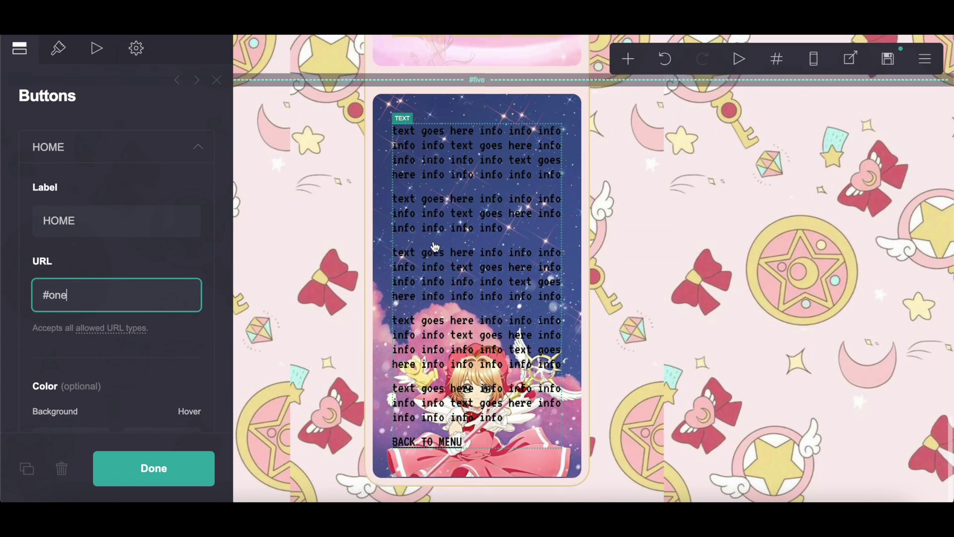
pyautogui.click(423, 222)
pyautogui.scroll(6, 98, 281)
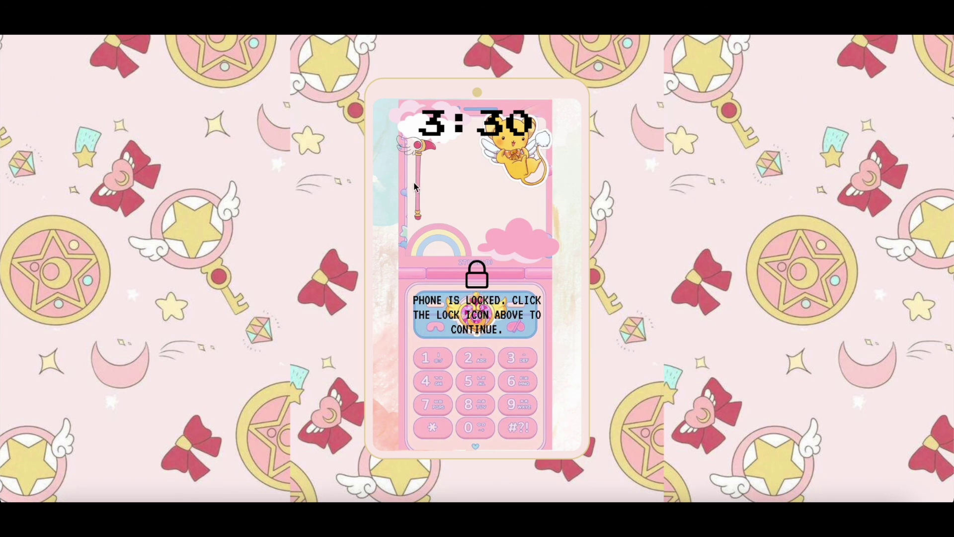
# Step: Test the published site: unlock the phone, go through About Me, Rules and Stanlist, return home and open the EASYREAD section
pyautogui.click(478, 273)
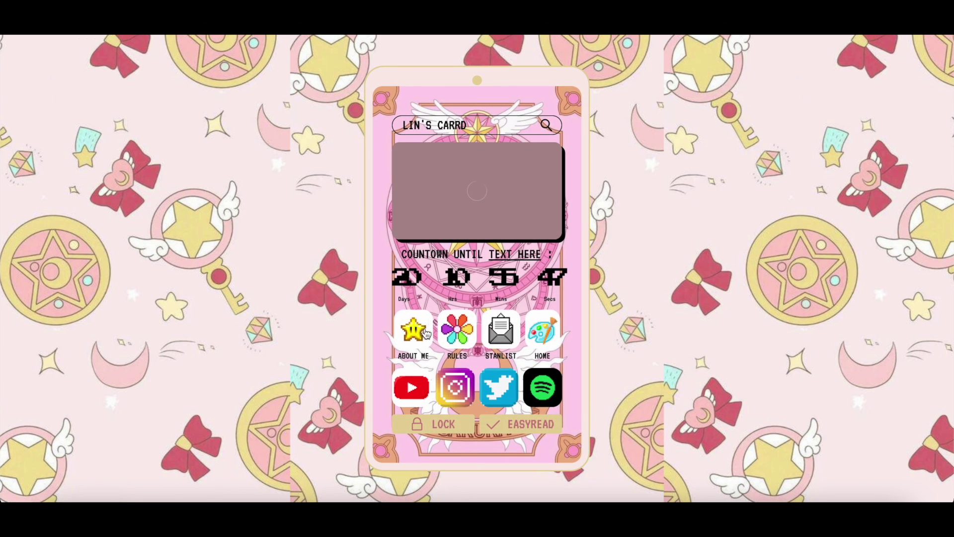
pyautogui.click(415, 339)
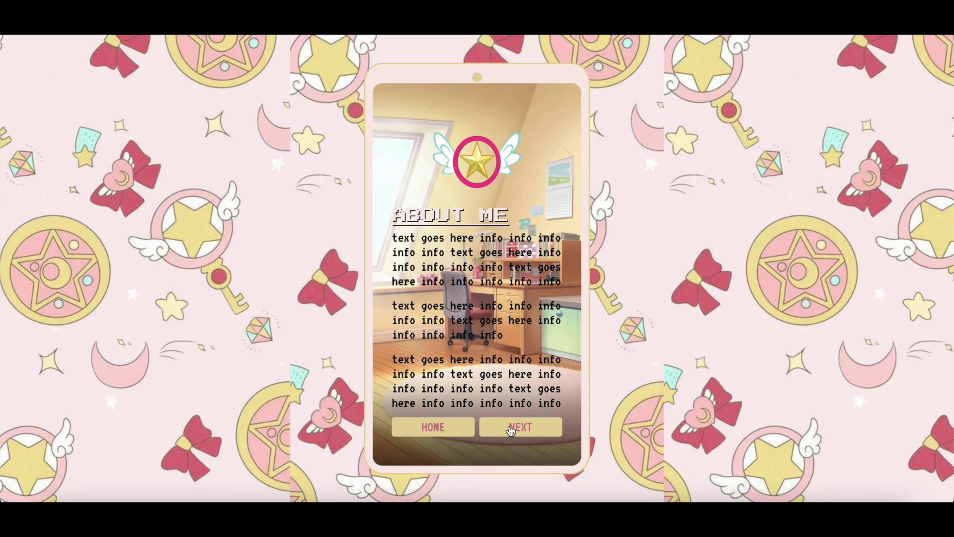
pyautogui.click(511, 430)
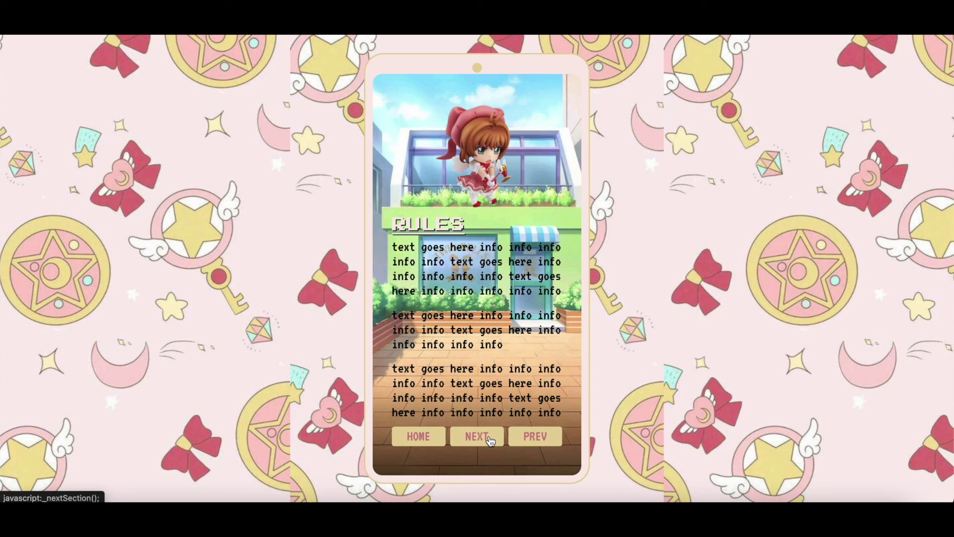
pyautogui.click(490, 441)
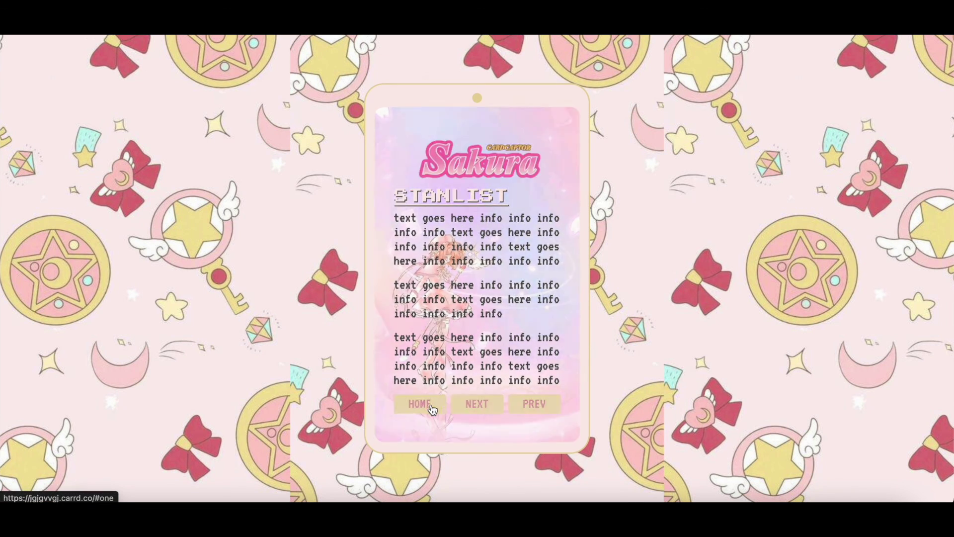
pyautogui.click(430, 407)
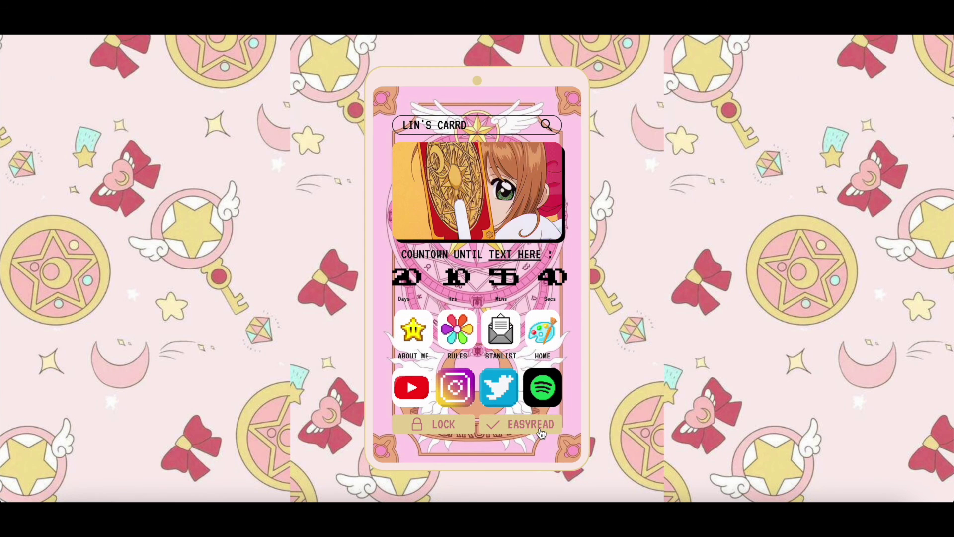
pyautogui.click(541, 430)
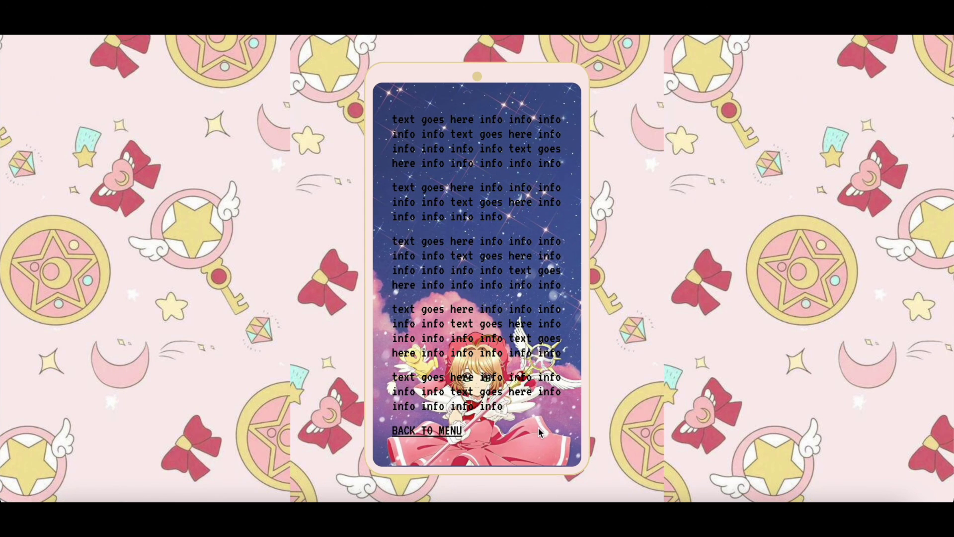